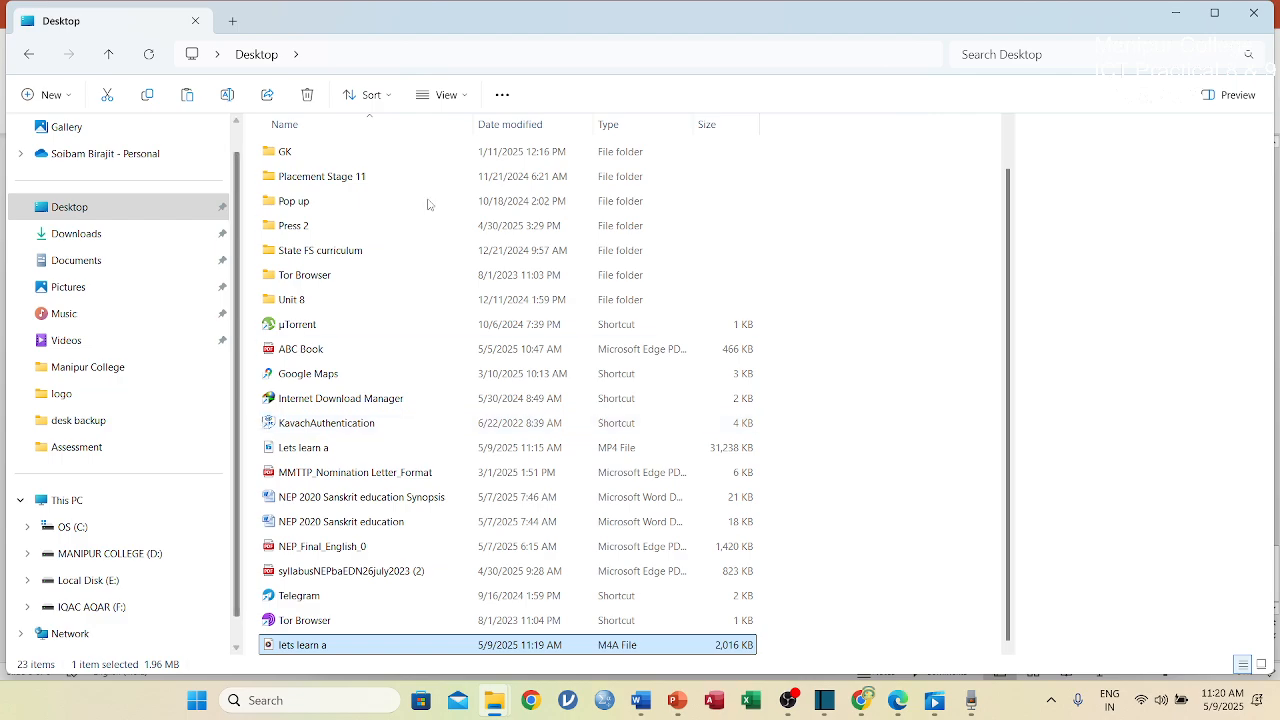
Minimize the Desktop folder window, close Sound Recorder and minimize the presentation.
left_click(1175, 12)
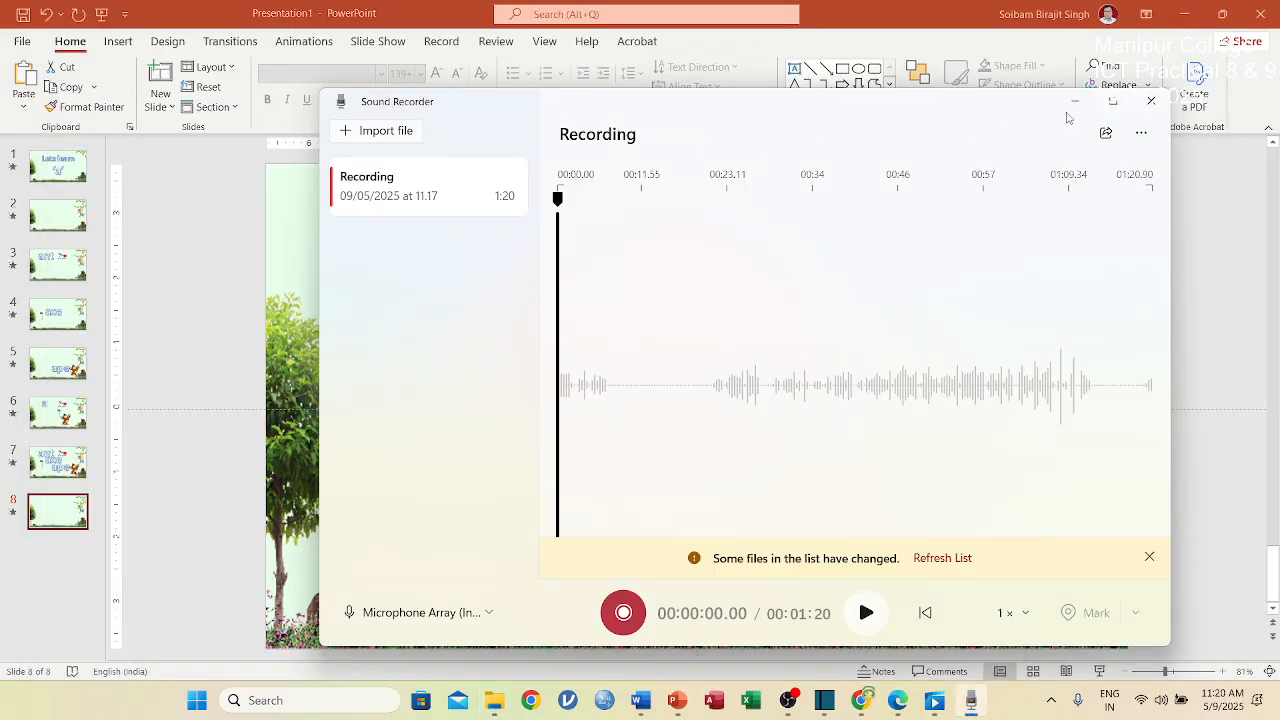
left_click(1156, 101)
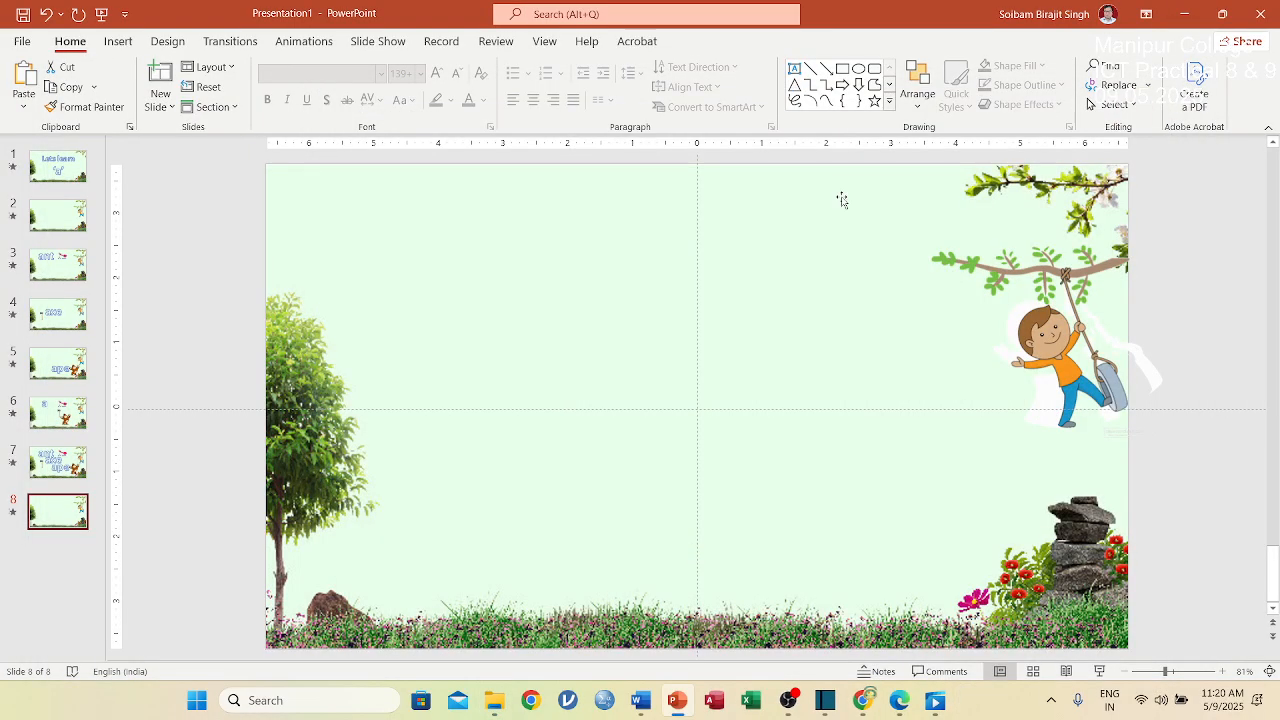
left_click(1183, 13)
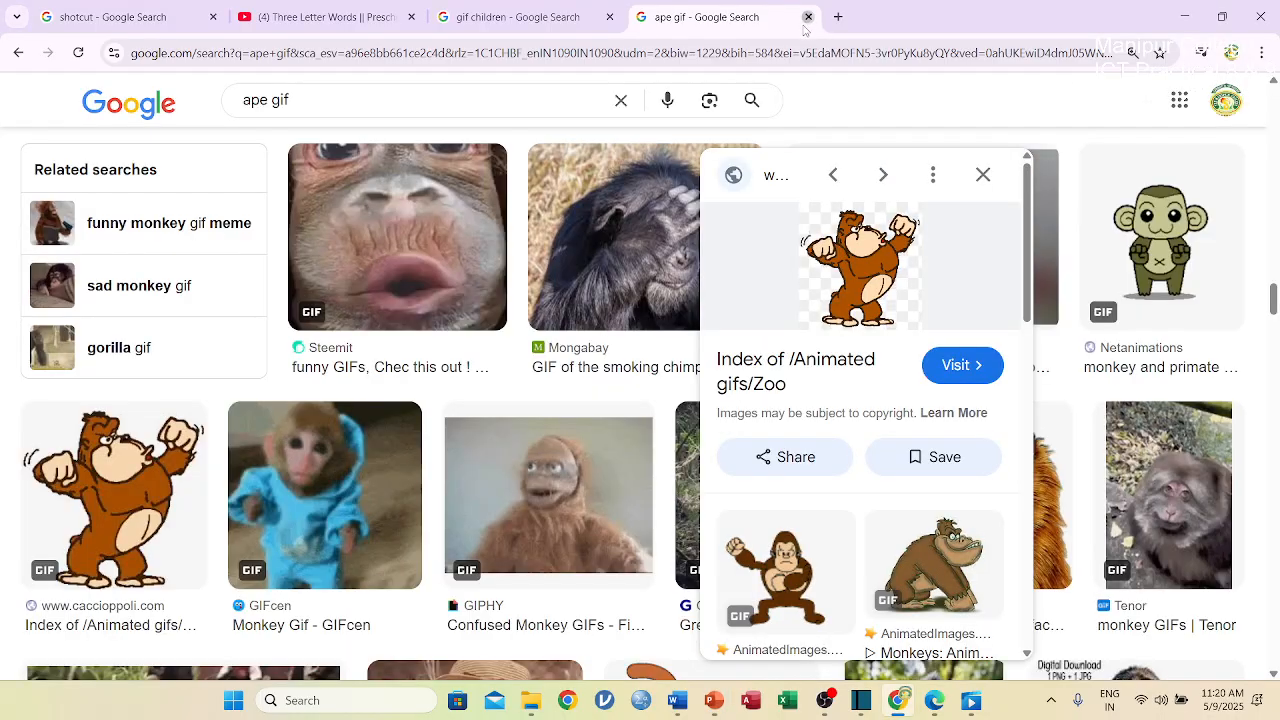
Close the "ape gif" and "gif children" search tabs and minimize the browser.
left_click(807, 19)
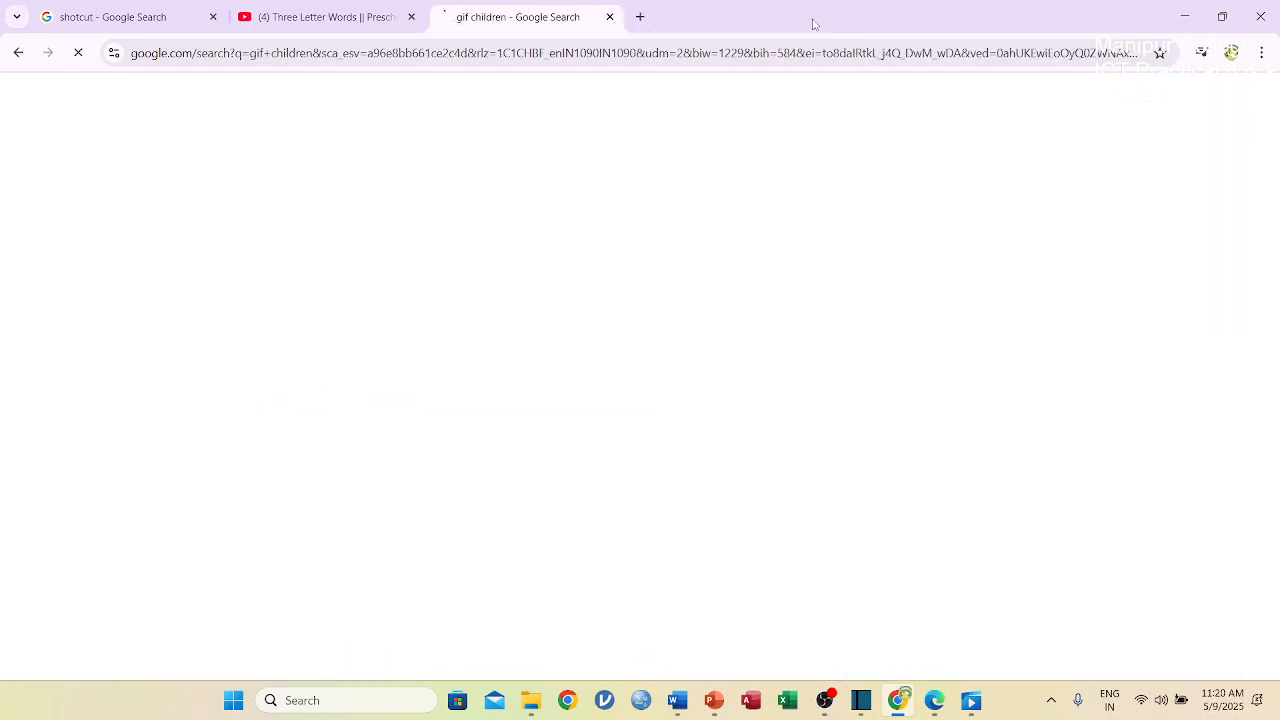
left_click(610, 17)
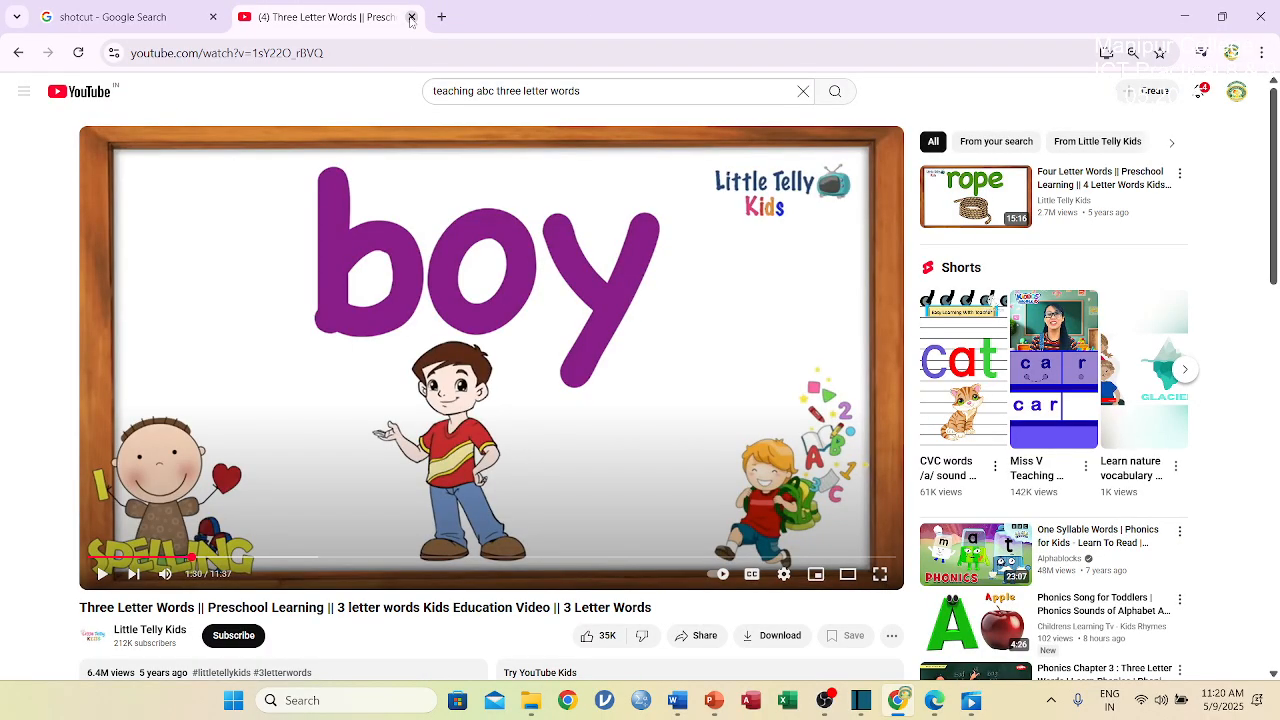
left_click(1183, 17)
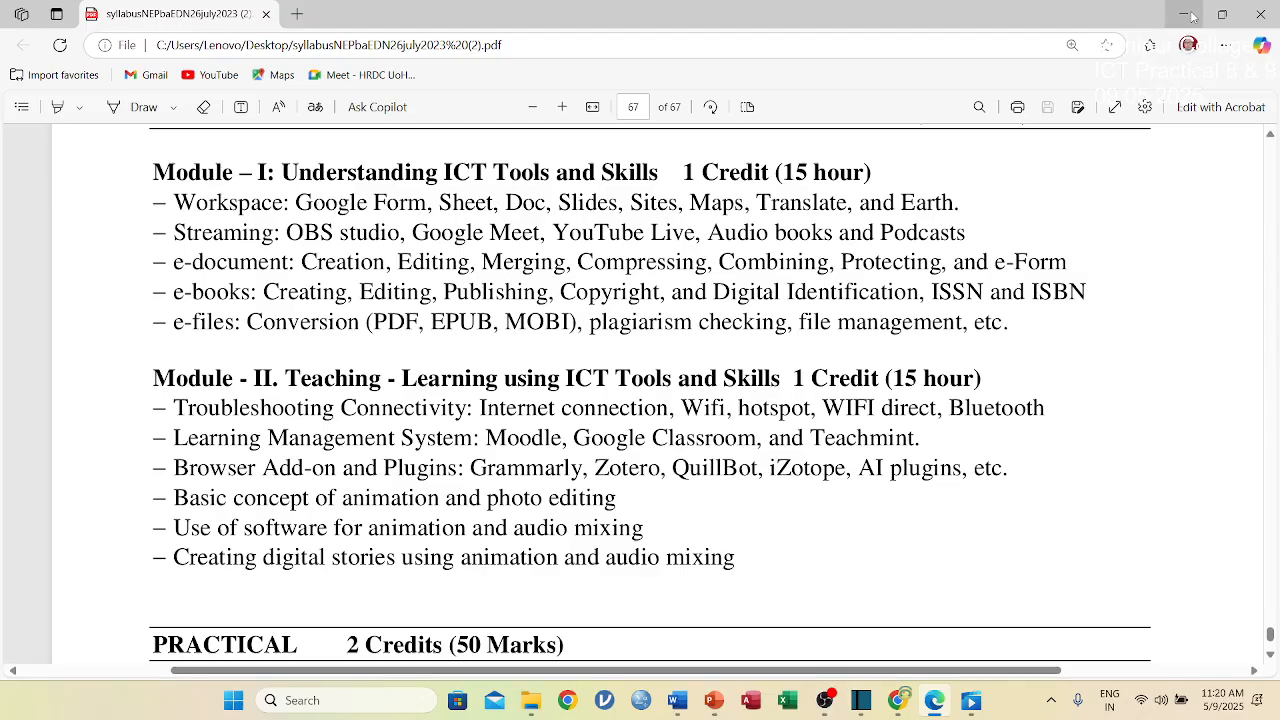
Minimize the syllabus PDF window and close the blank Word document to clear the desktop.
left_click(1183, 14)
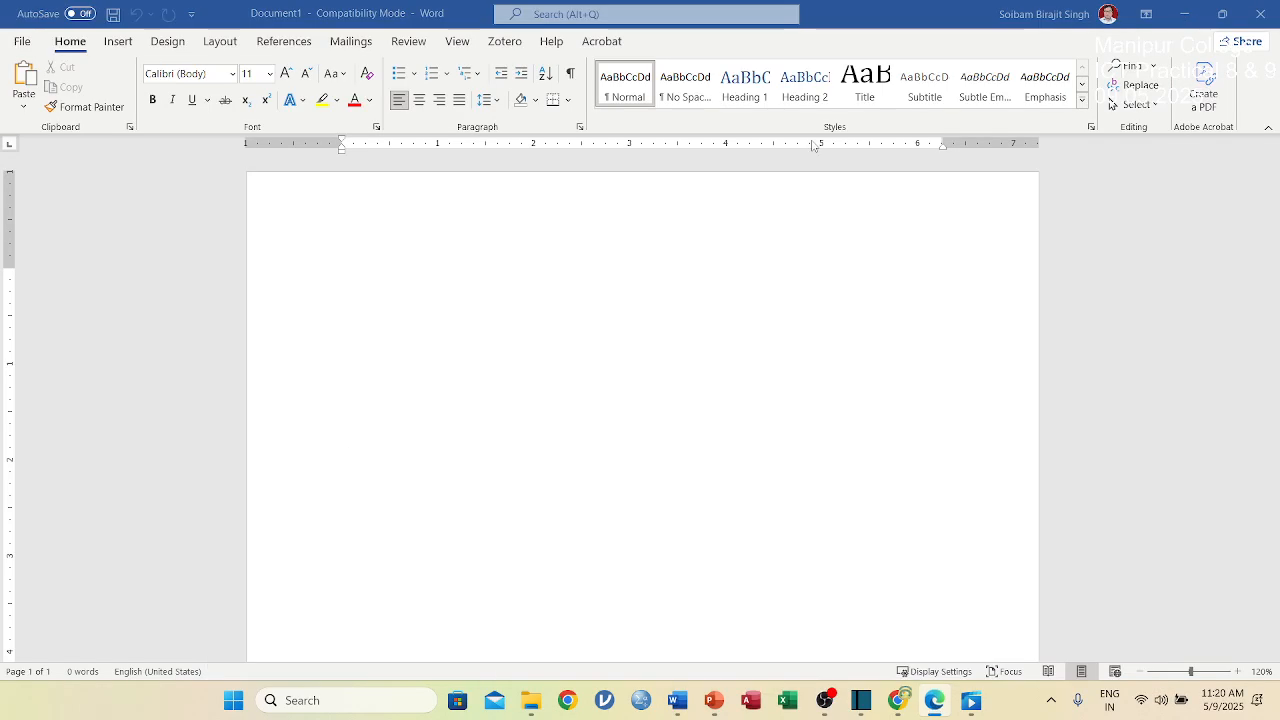
left_click(1260, 14)
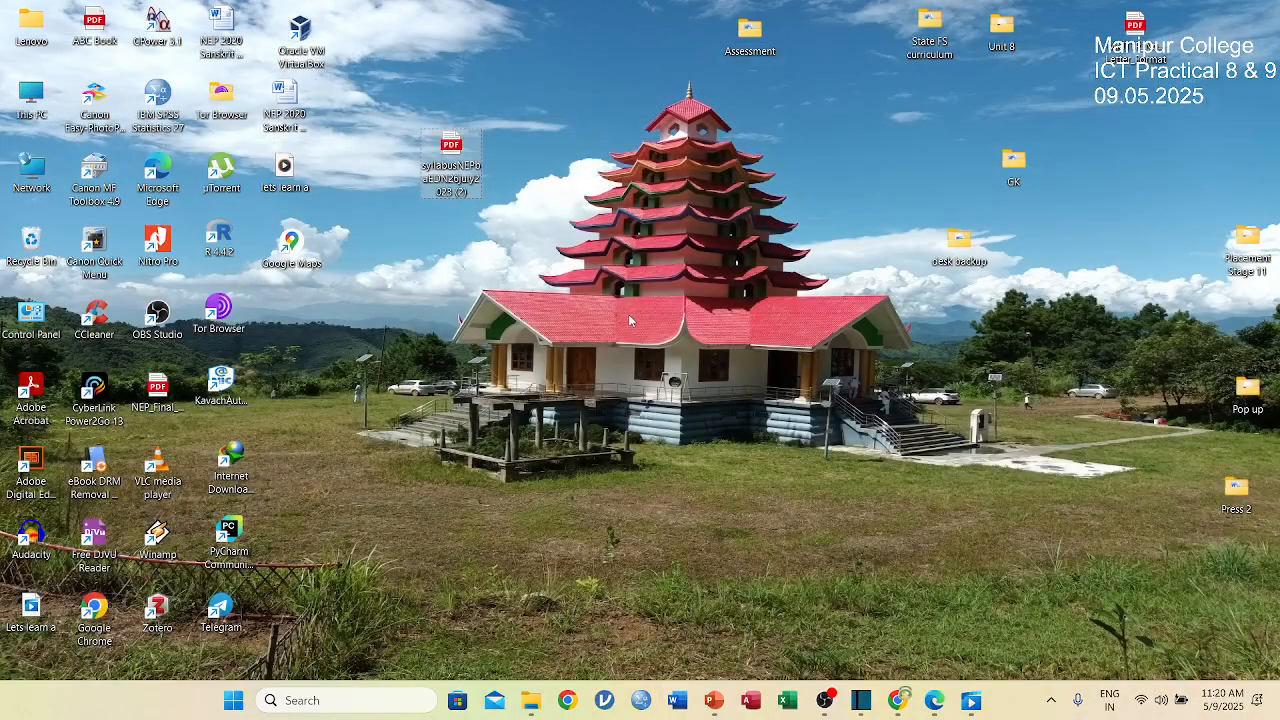
left_click(628, 320)
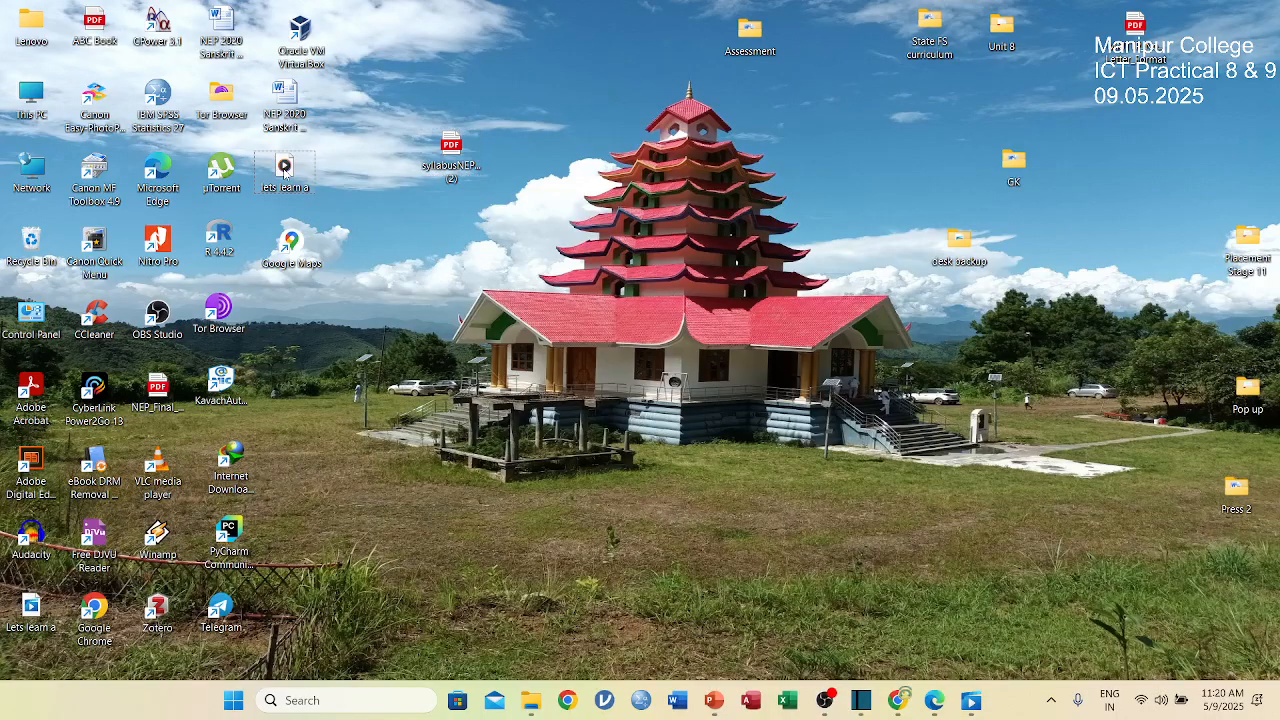
Move the lets learn a audio and video files next to each other in the desktop's upper middle area.
left_click_drag(284, 172, 486, 277)
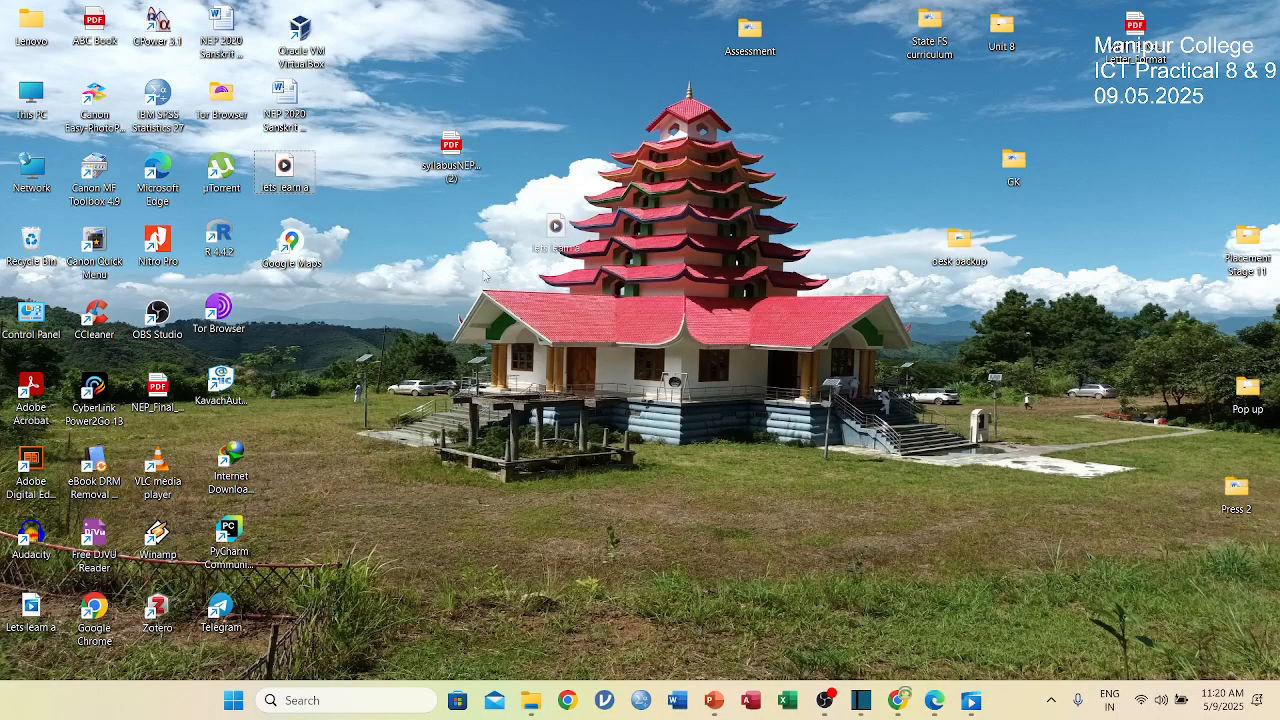
left_click_drag(336, 482, 362, 476)
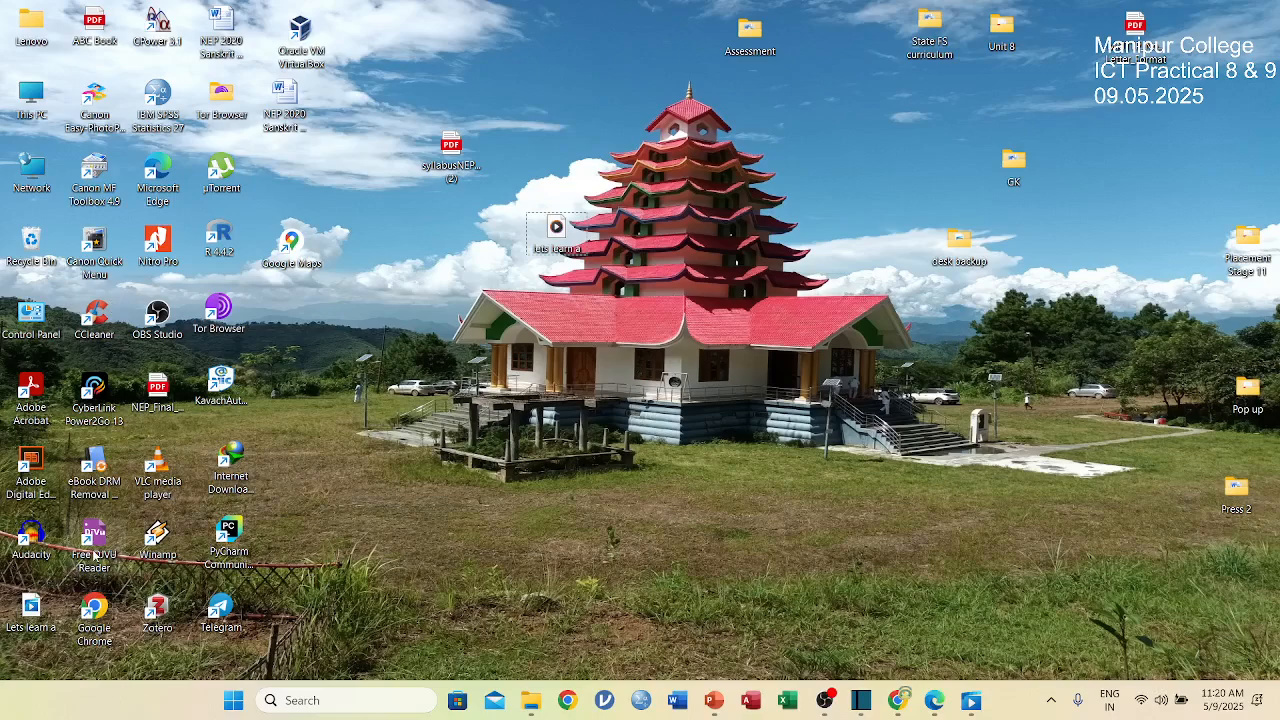
left_click_drag(30, 607, 575, 84)
left_click_drag(556, 228, 571, 184)
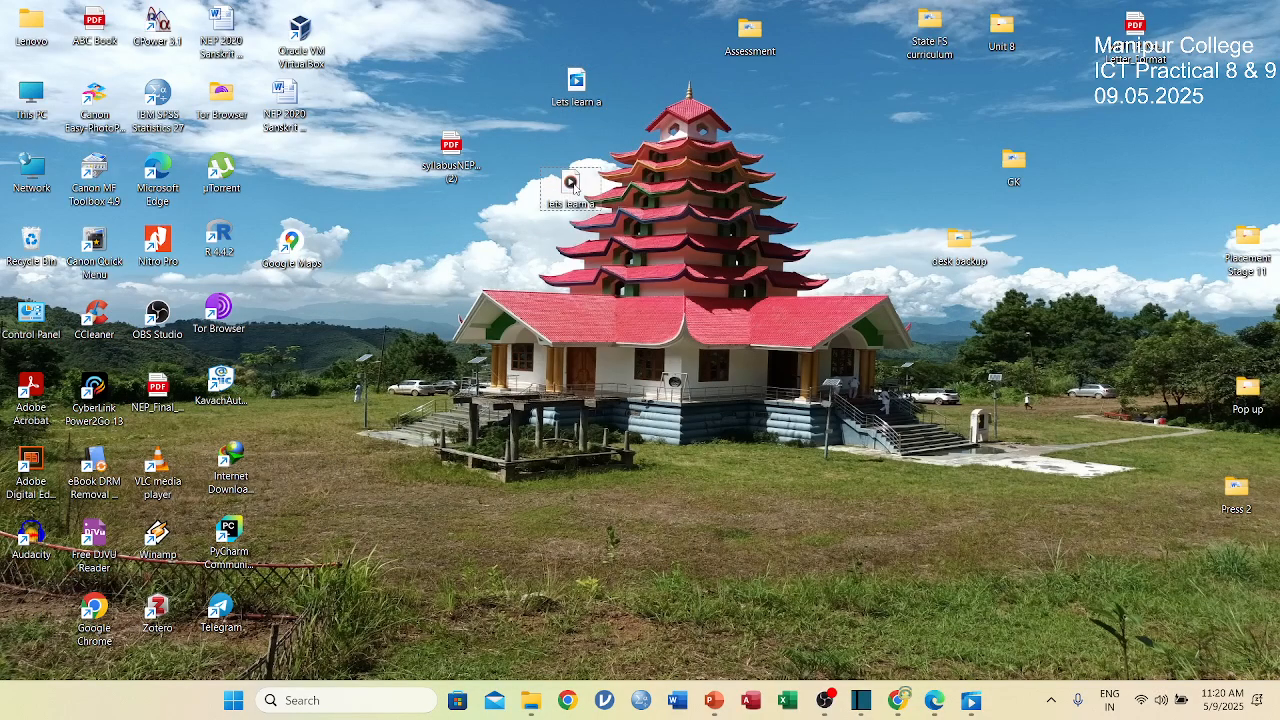
Play the lets learn a audio recording from the desktop, check the player's volume, and close the player.
double_click(572, 184)
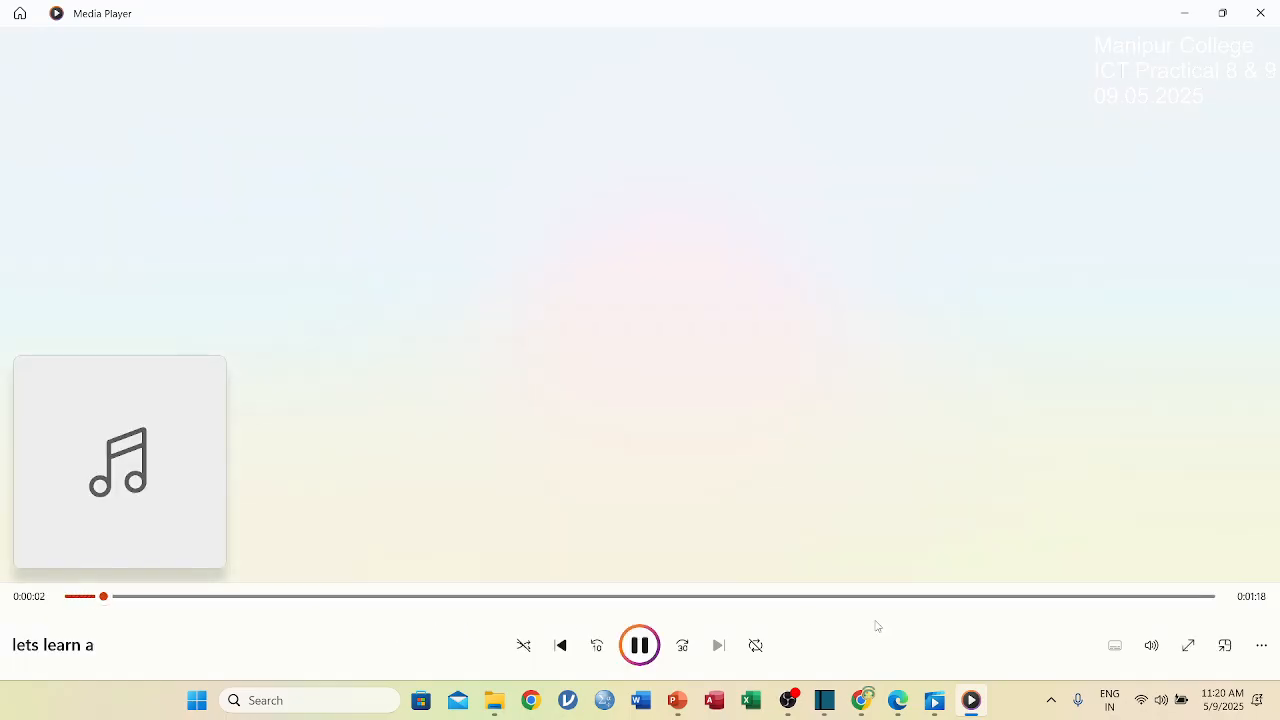
left_click(1156, 650)
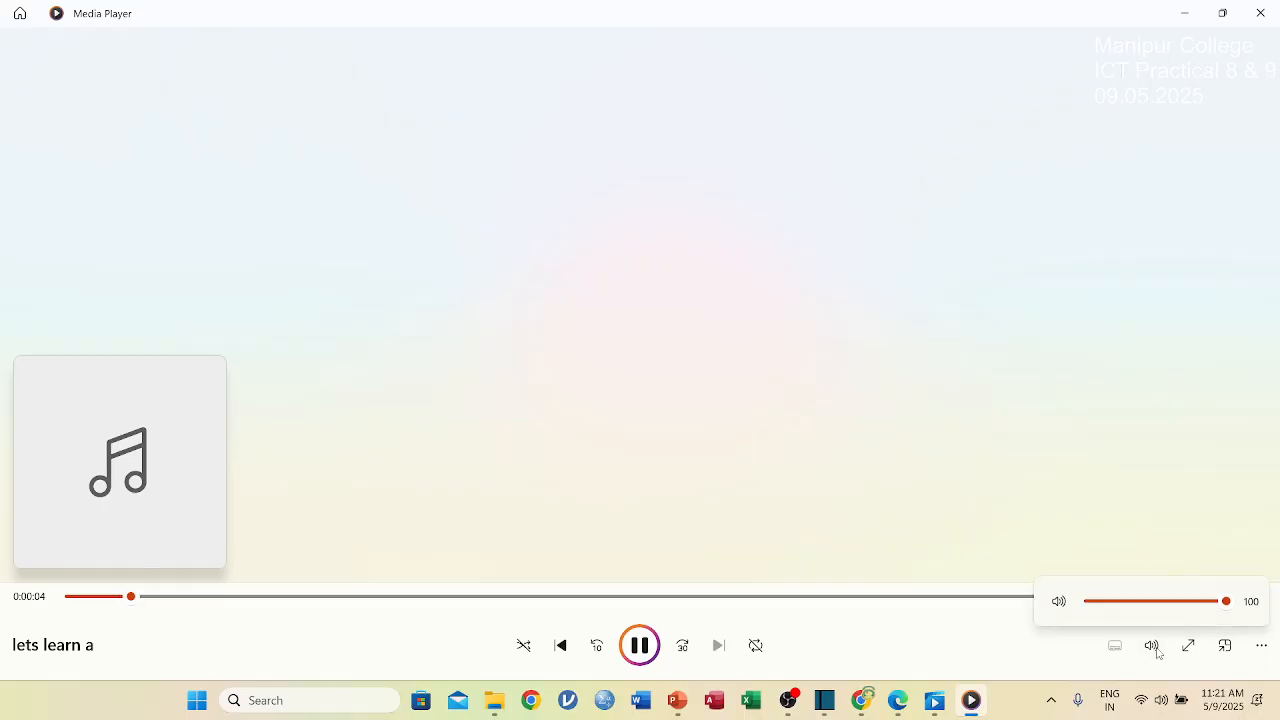
left_click(1028, 454)
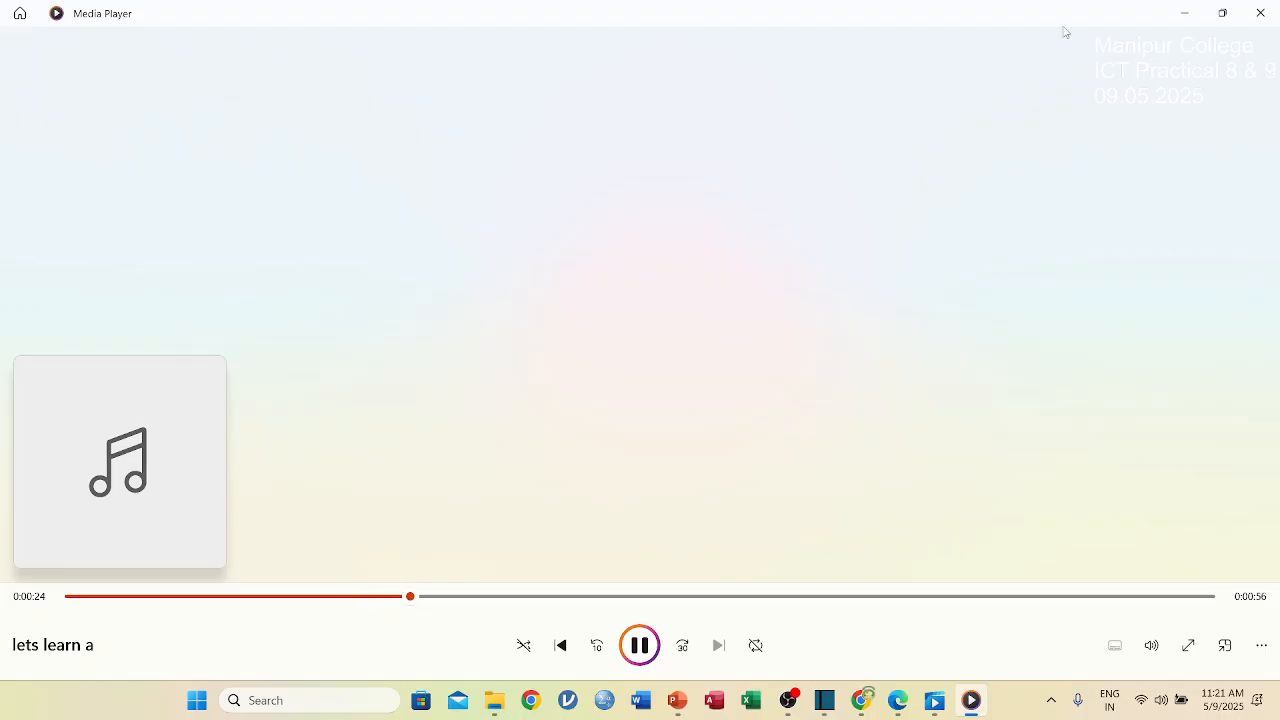
left_click(1260, 13)
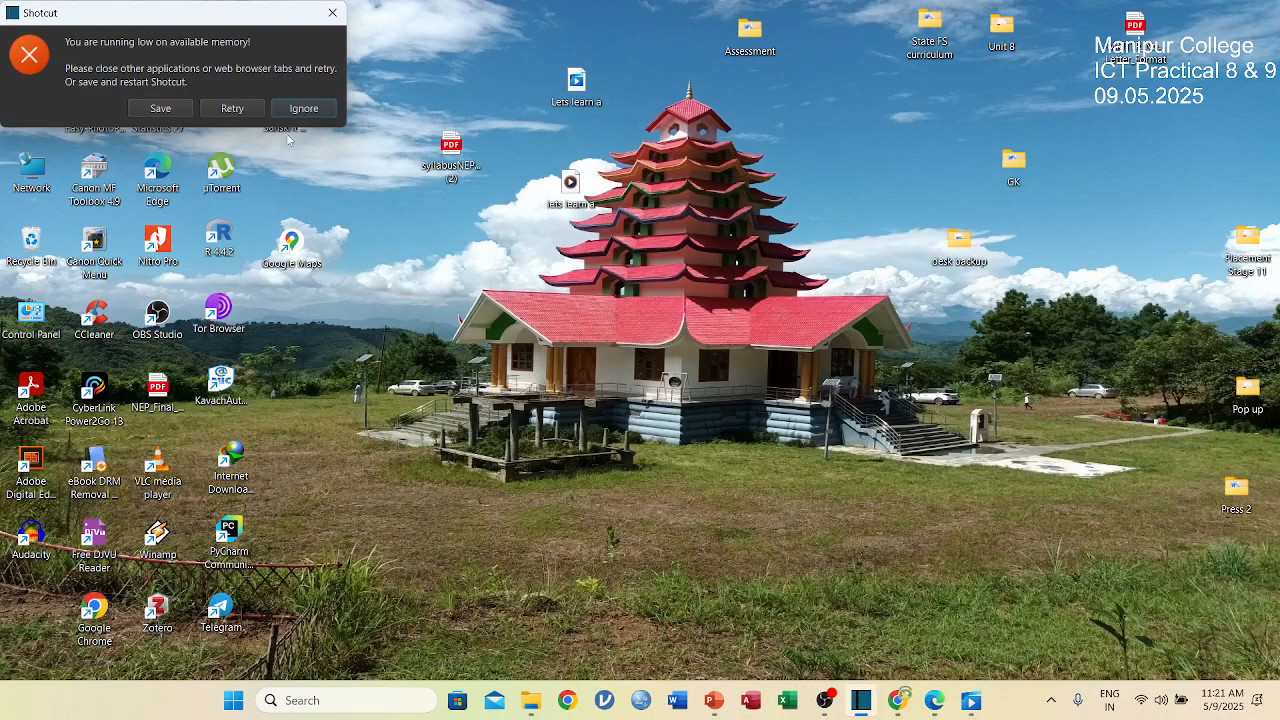
Ignore the low-memory warning, switch to Shotcut and start a new project named "lets learn a" with automatic video mode.
left_click(303, 110)
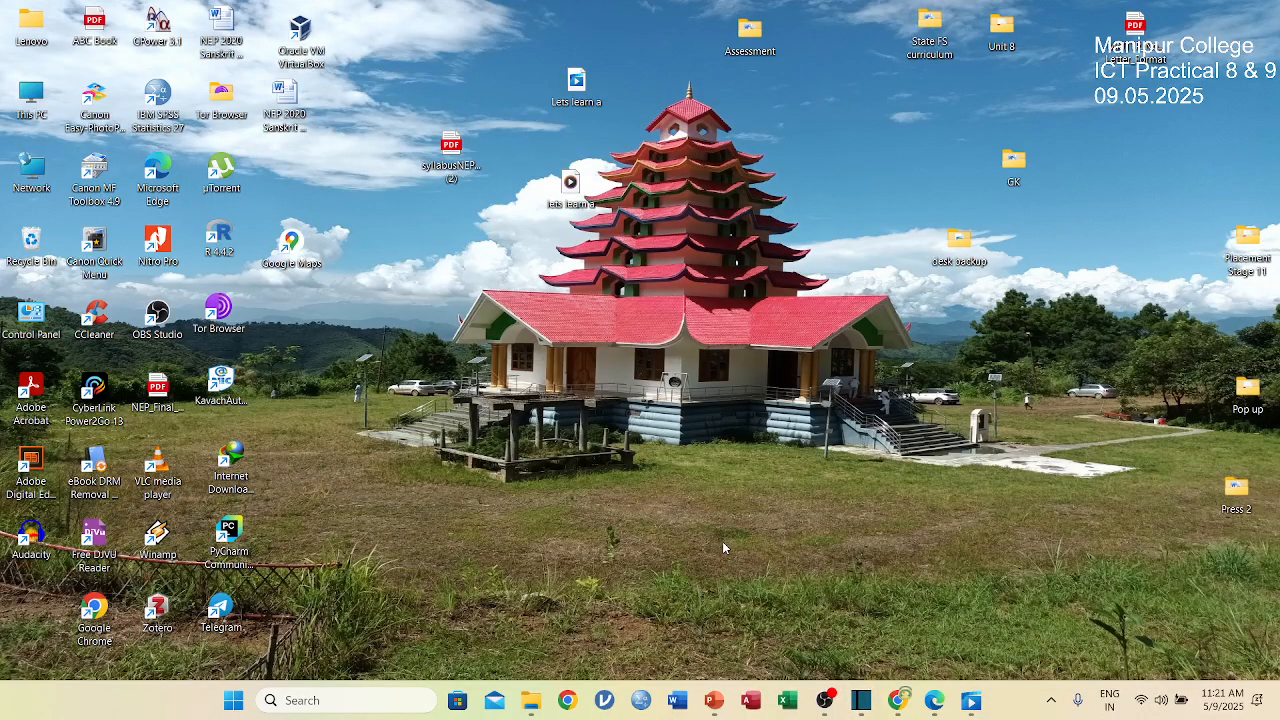
mouse_move(861, 706)
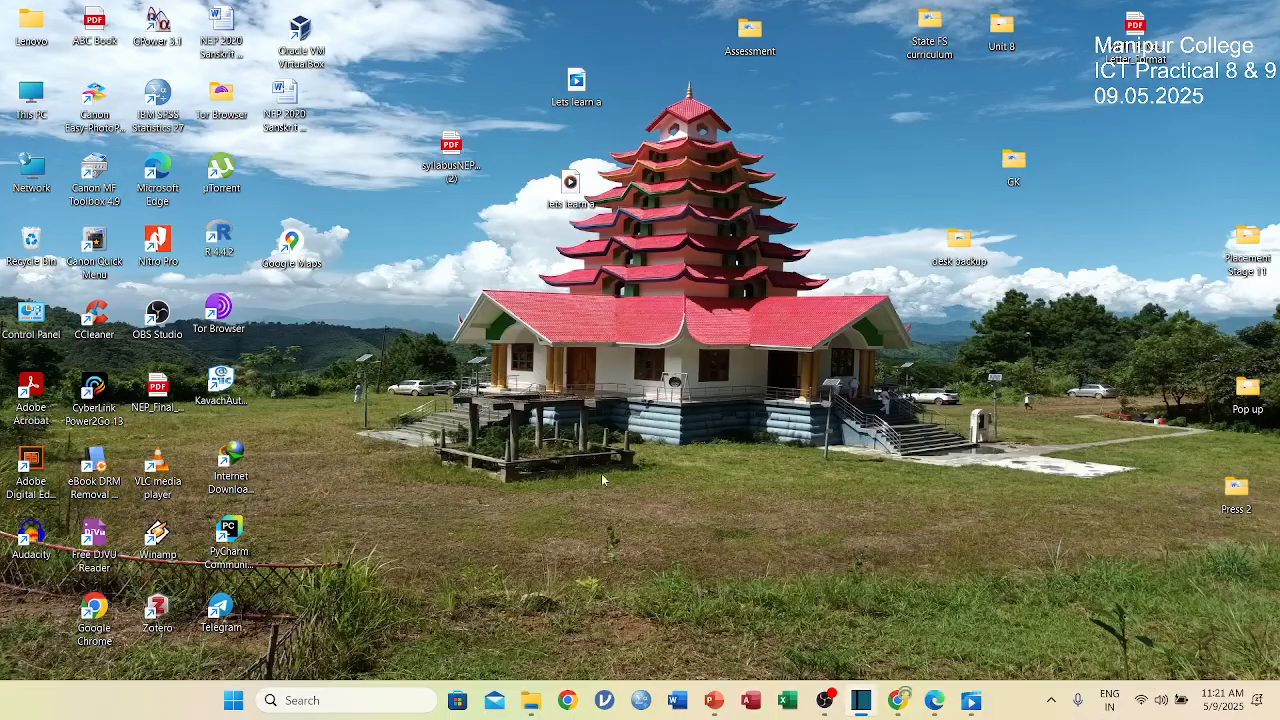
left_click(858, 702)
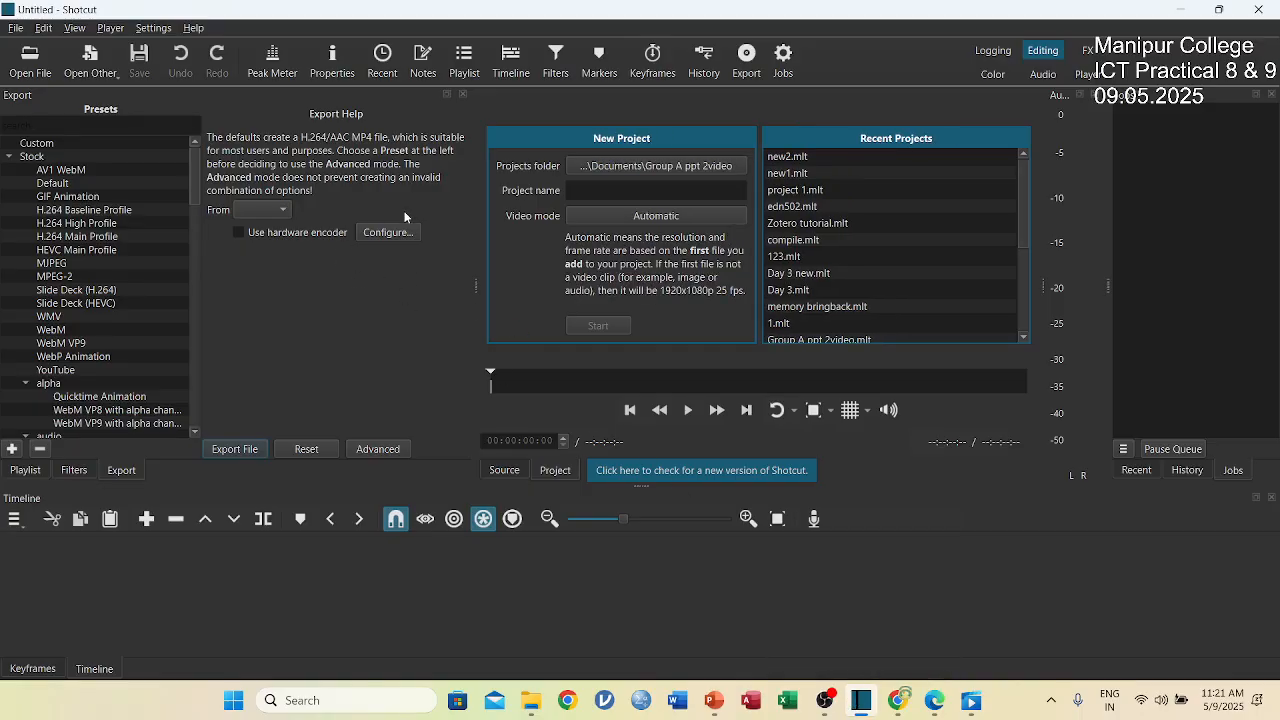
left_click(603, 188)
type("i")
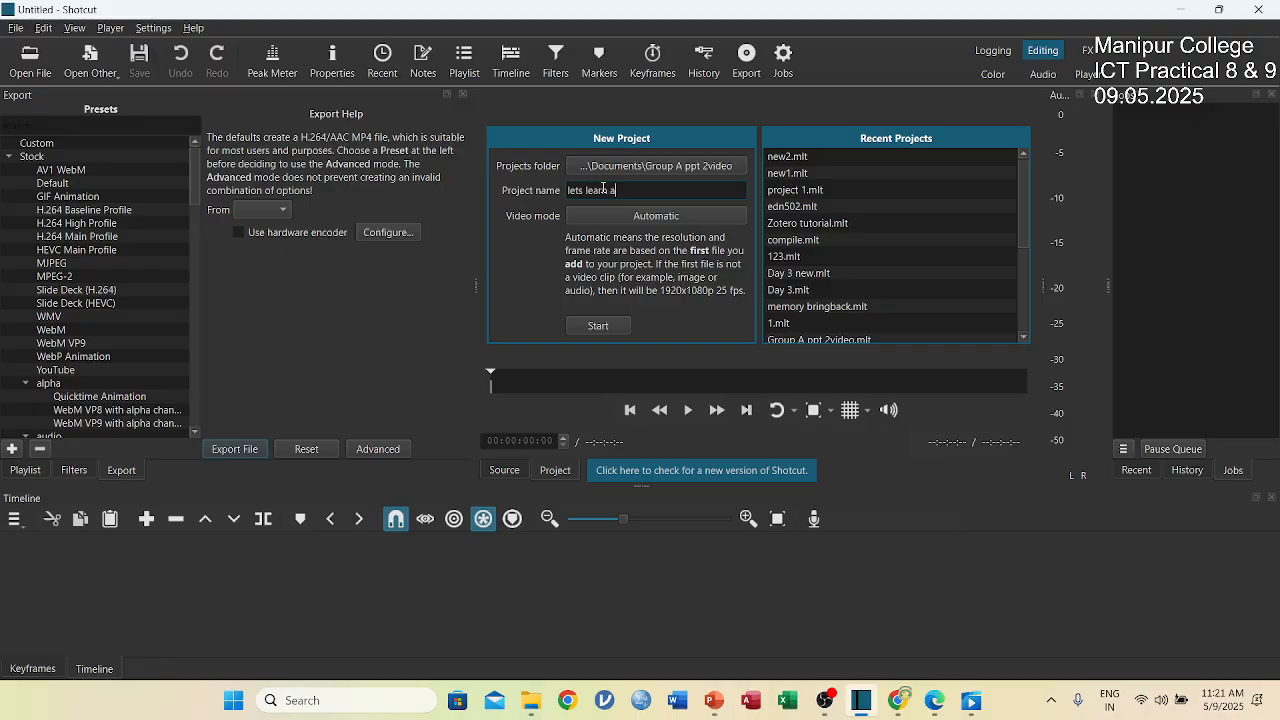
left_click(595, 328)
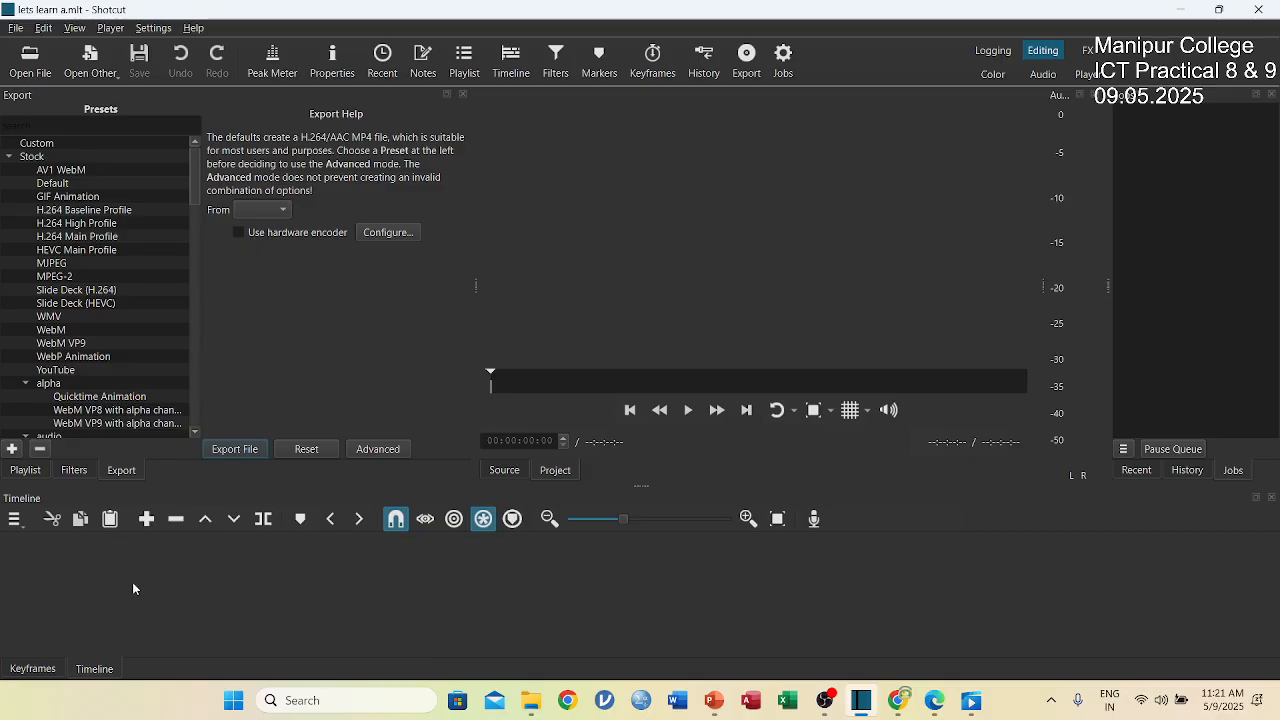
Open the Lets learn a MP4 video from the Desktop and convert it to an edit-friendly MP4 named "Lets learn a - Converted".
left_click(38, 72)
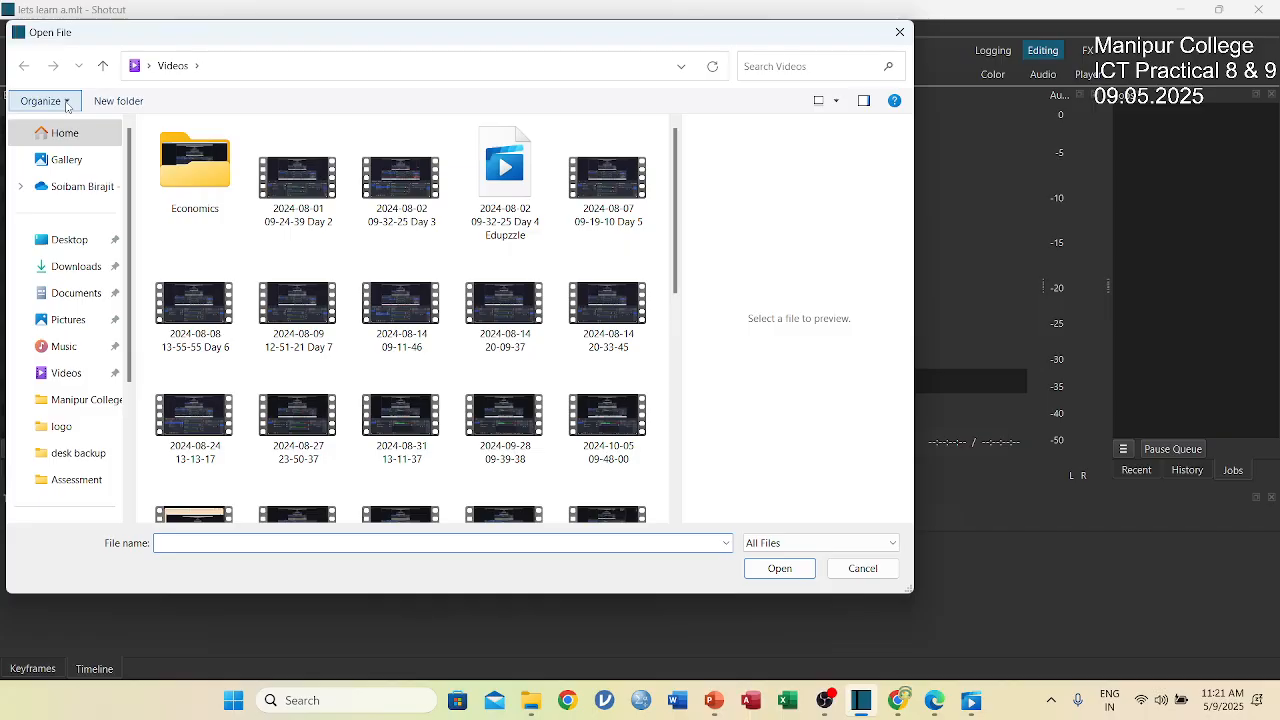
left_click(72, 243)
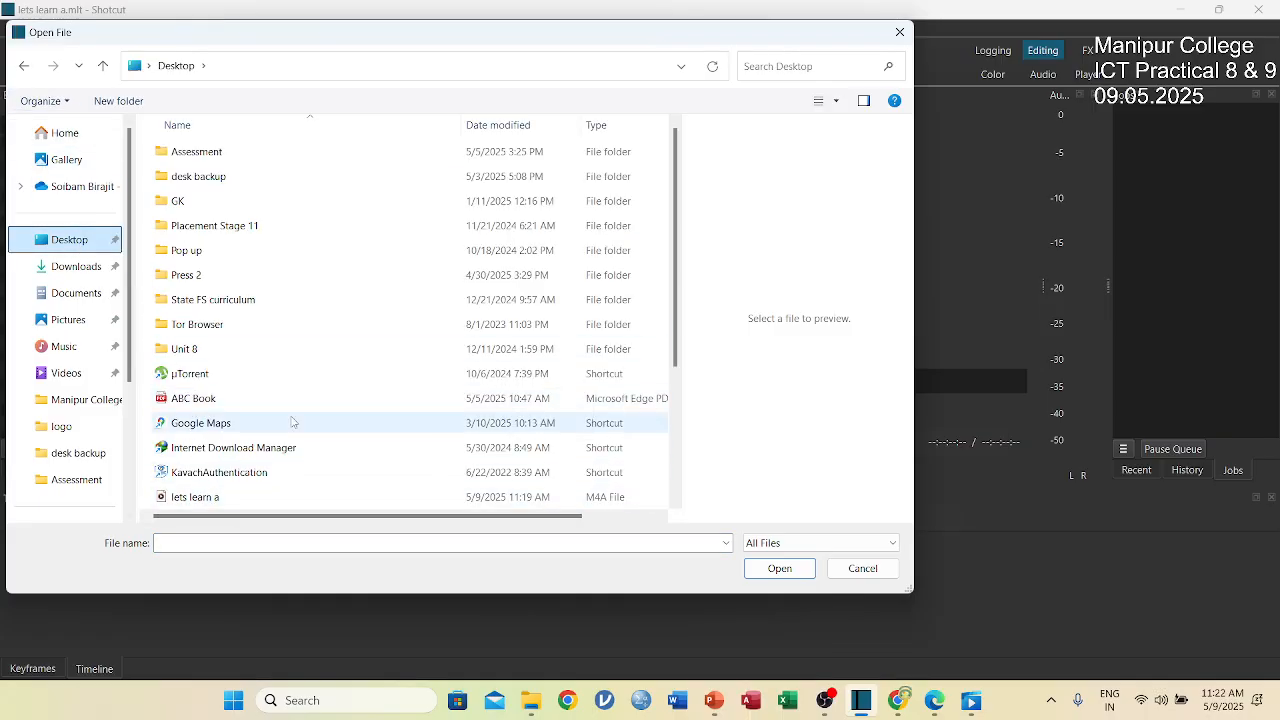
scroll(294, 422, "down", 1)
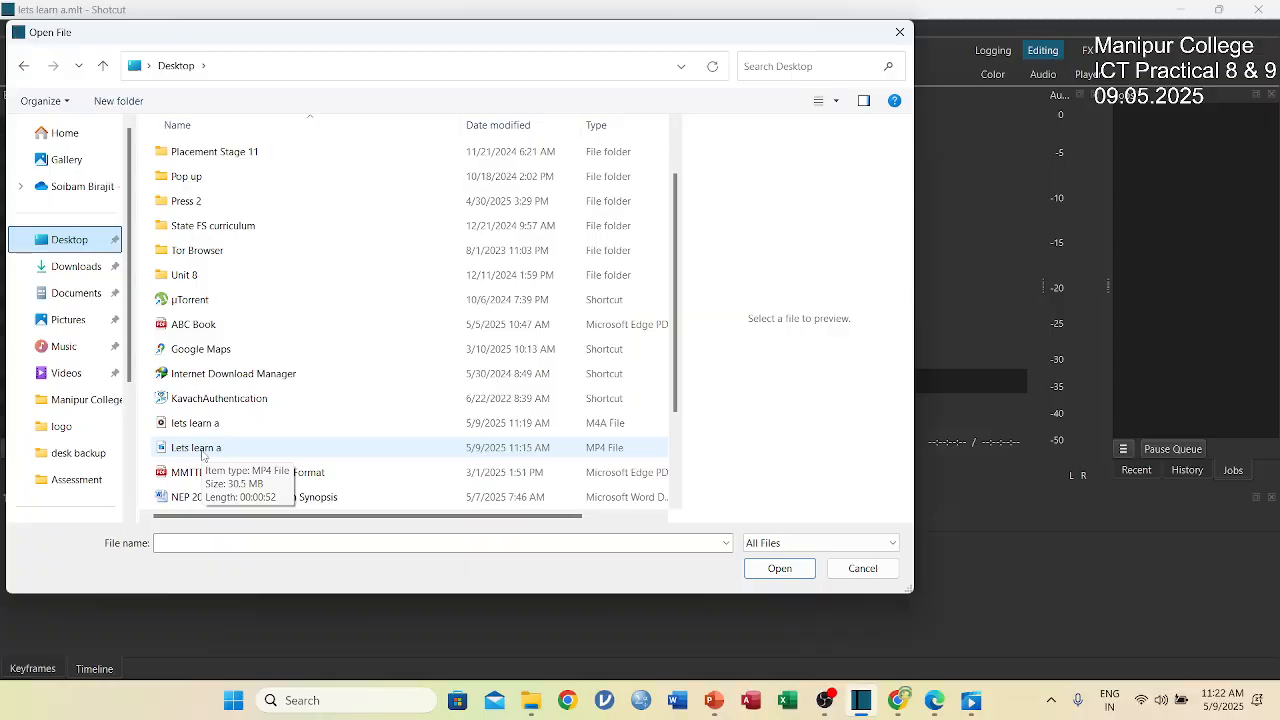
left_click(202, 452)
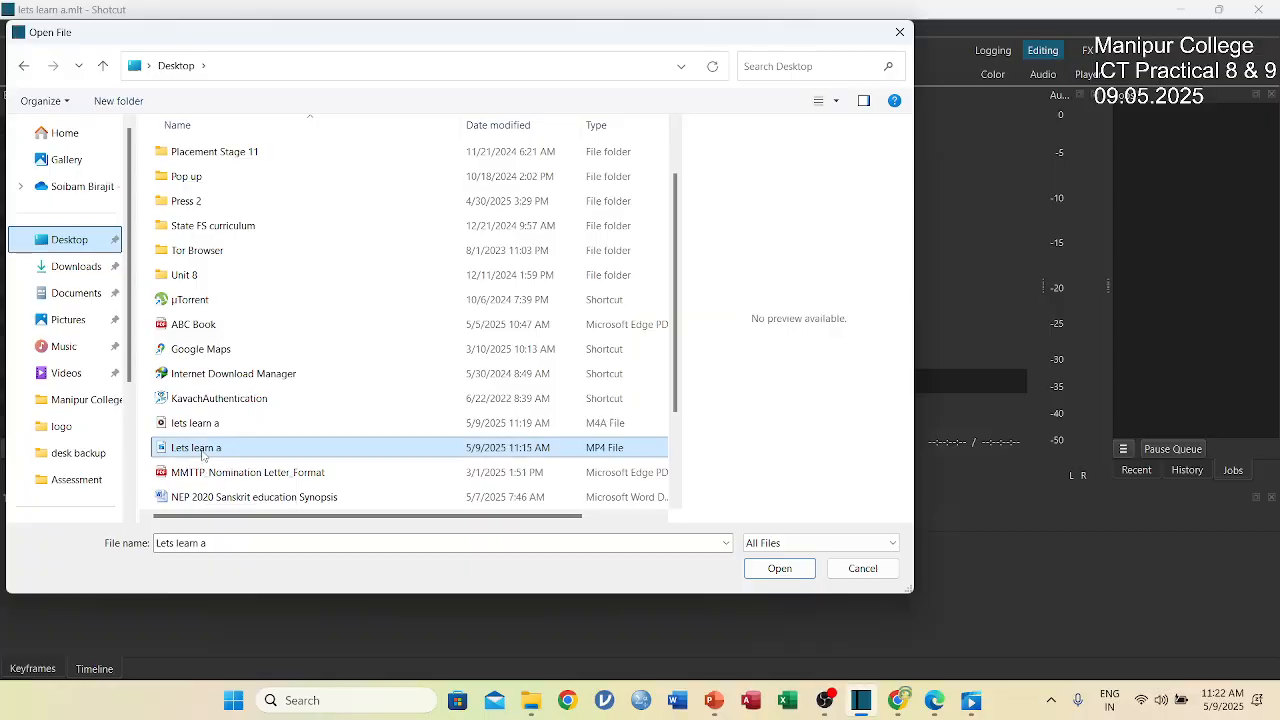
left_click(779, 569)
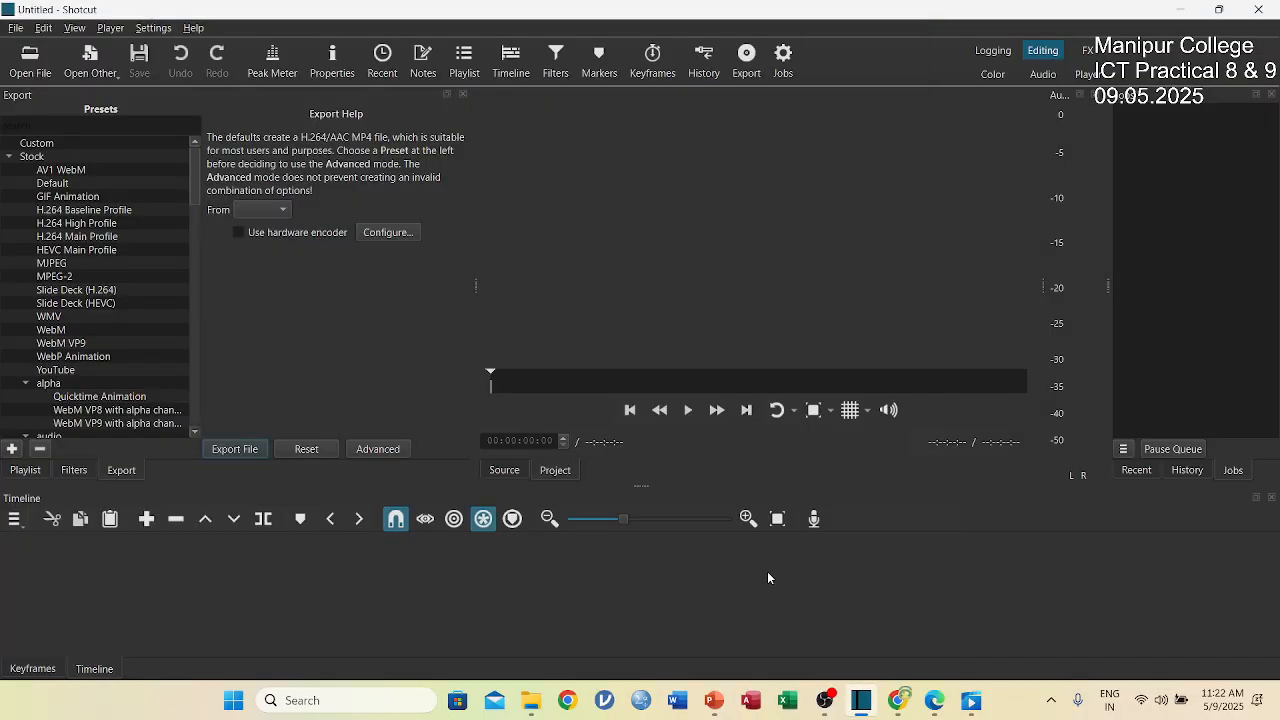
left_click(652, 443)
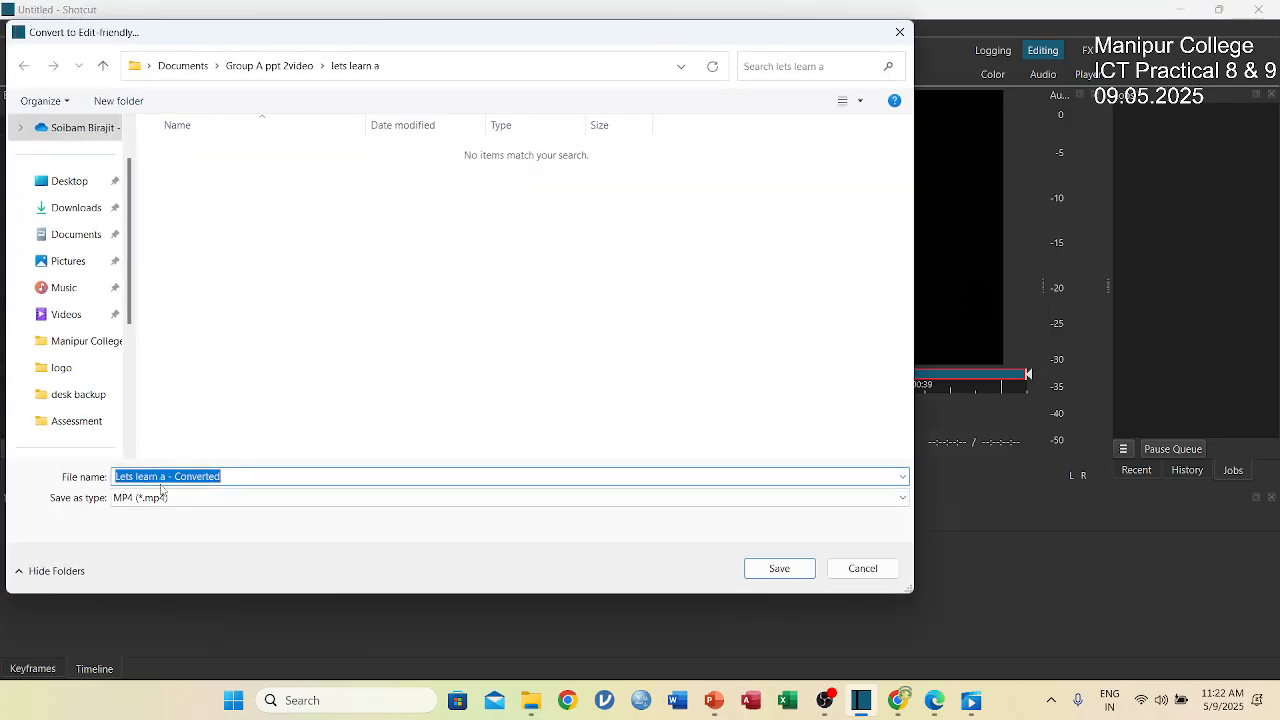
left_click(780, 569)
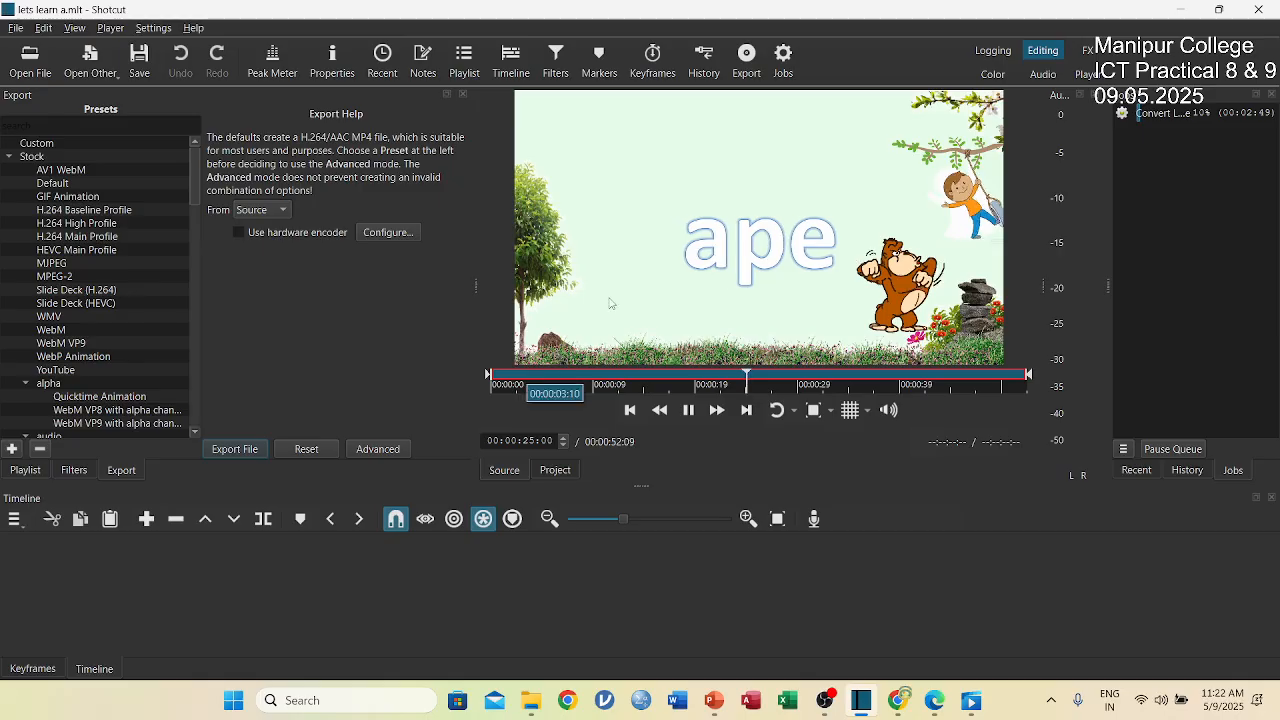
Add the opened Lets learn a video to timeline track V1 and set the playhead at 00:00:10:00, ignoring the low-memory warning.
left_click_drag(586, 303, 2, 543)
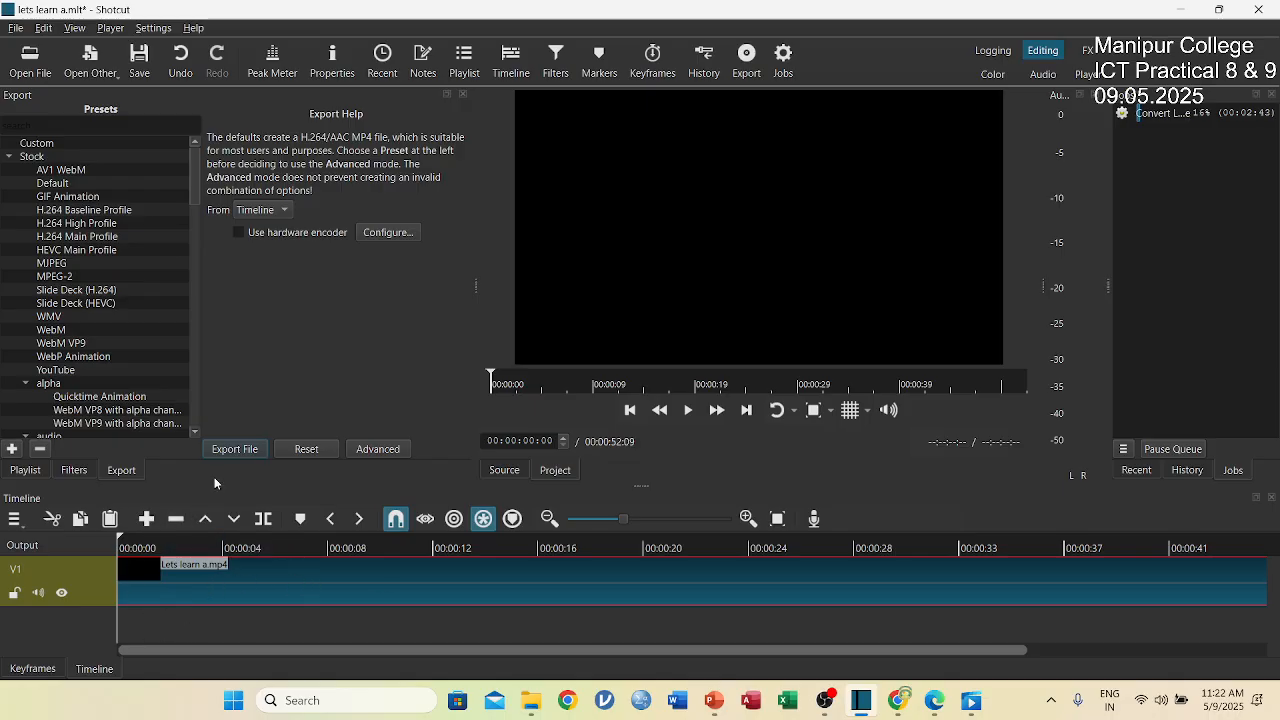
left_click_drag(173, 548, 456, 537)
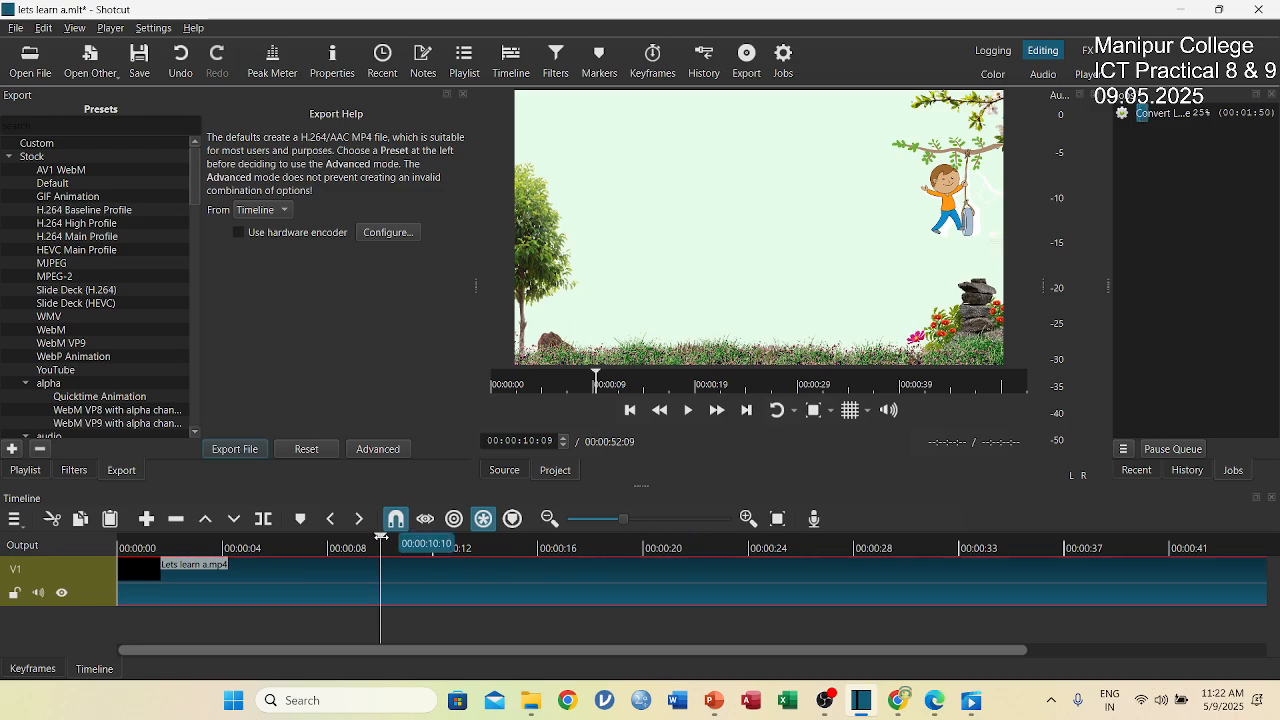
left_click_drag(381, 537, 370, 568)
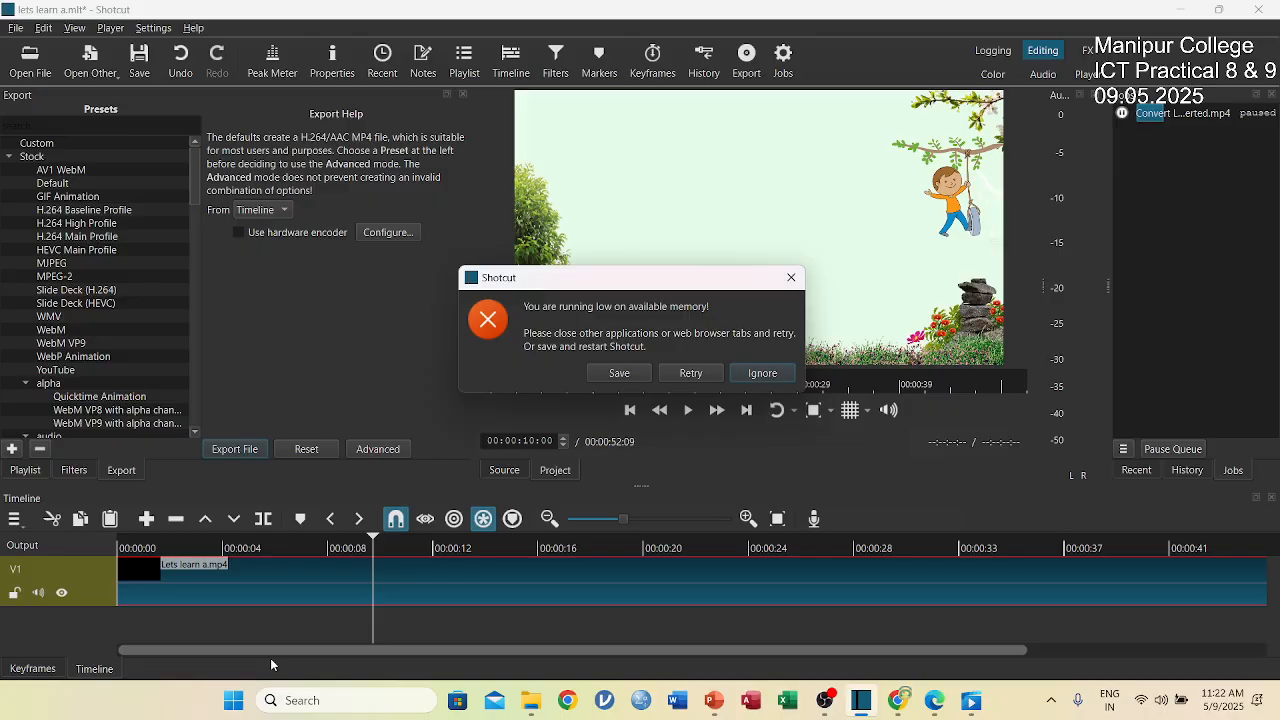
left_click(755, 377)
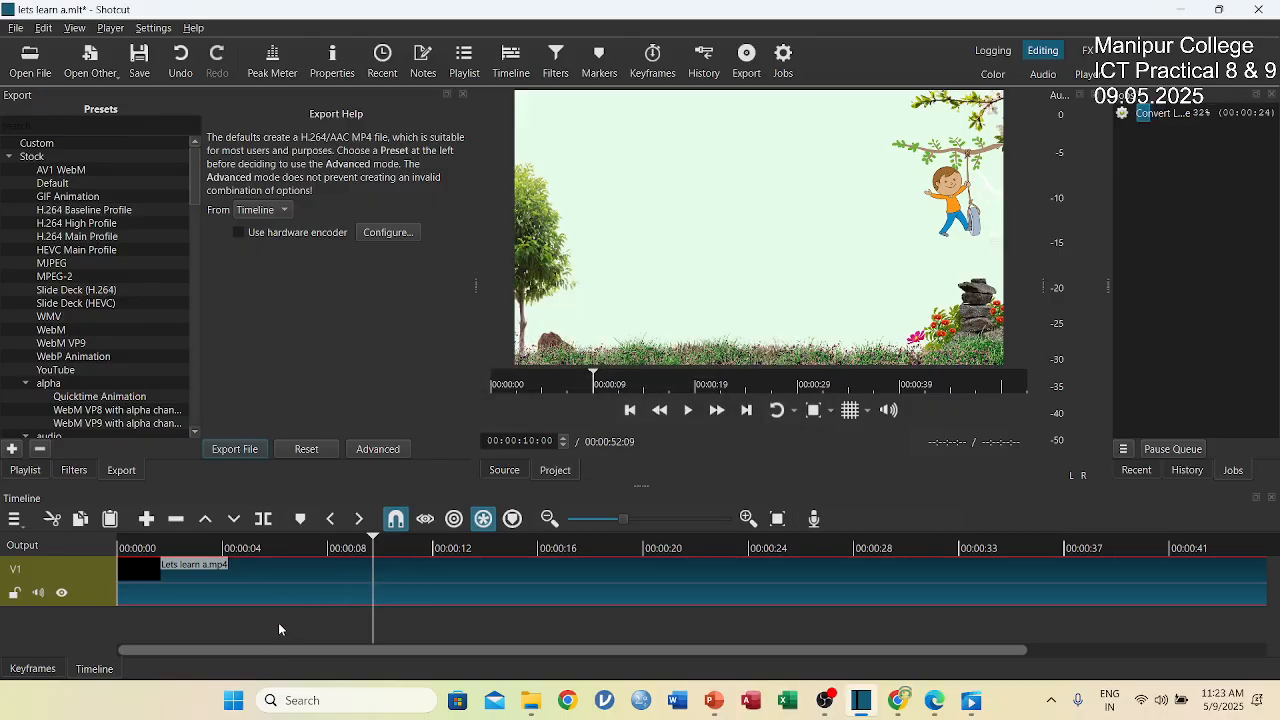
scroll(510, 585, "down", 2)
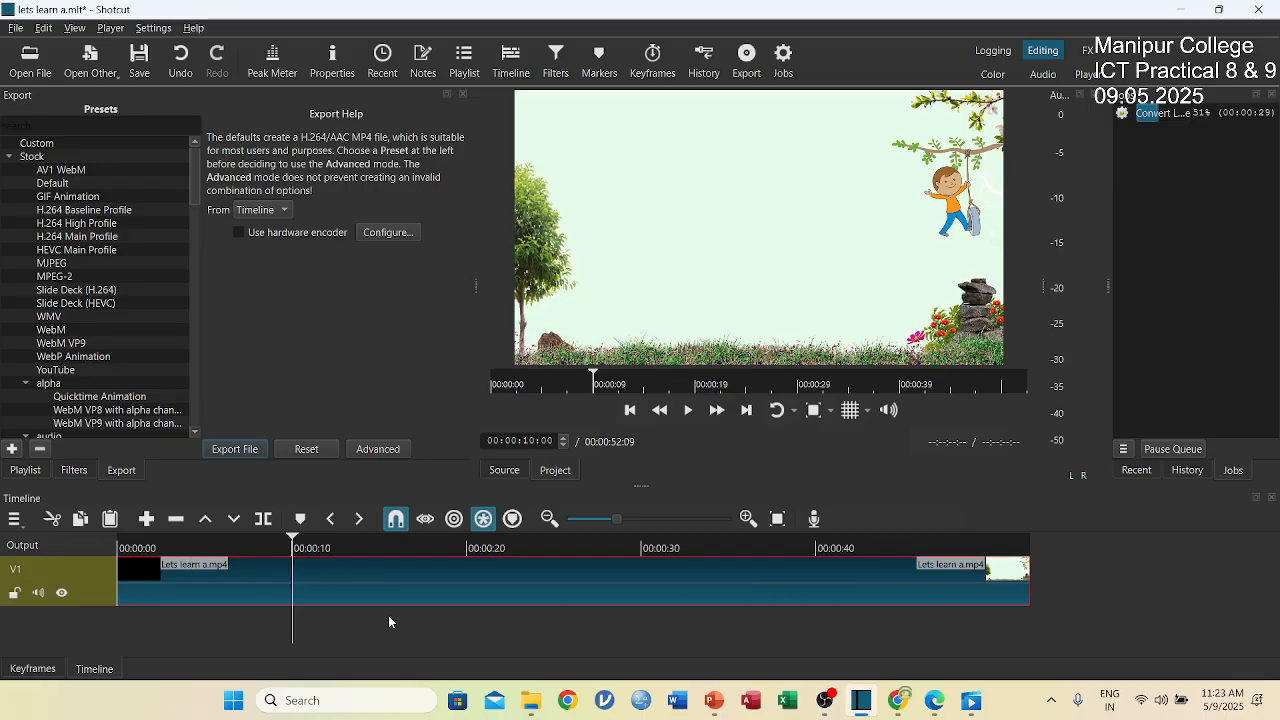
Try adding the lets learn a M4A audio from the Desktop to track V1, undo the placement, and ignore the low-memory warning.
left_click(29, 62)
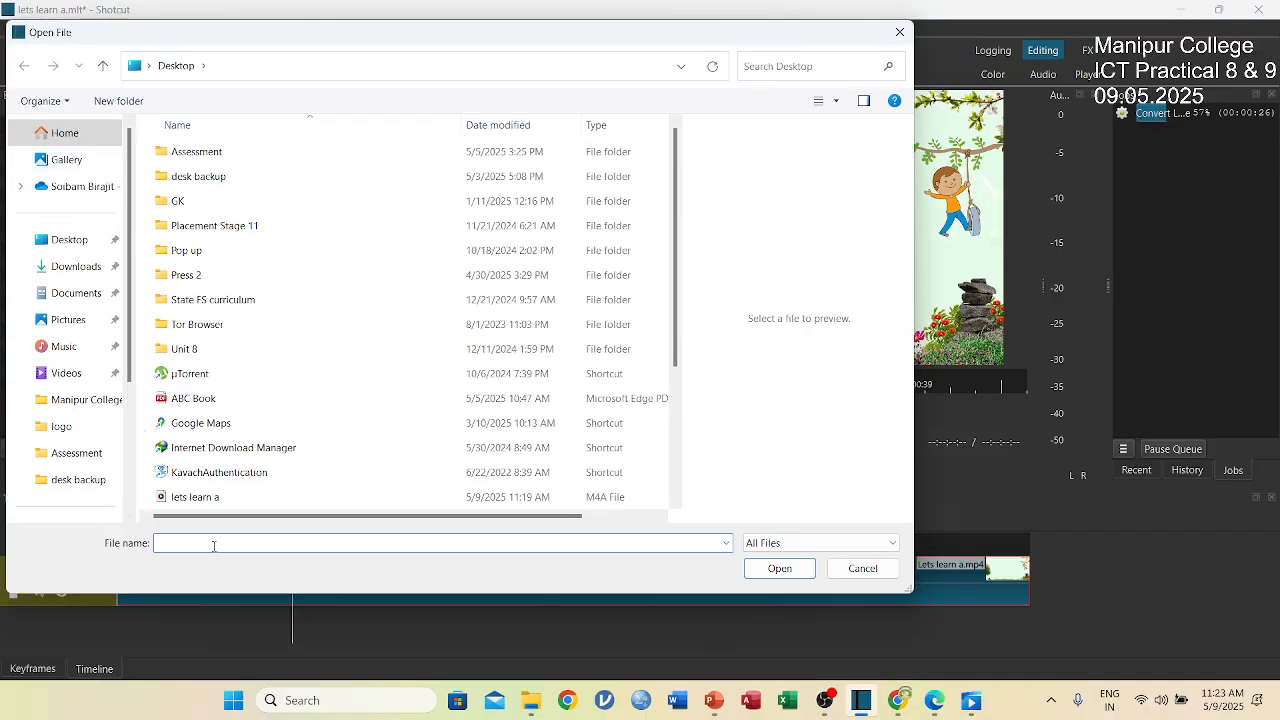
scroll(265, 475, "down", 1)
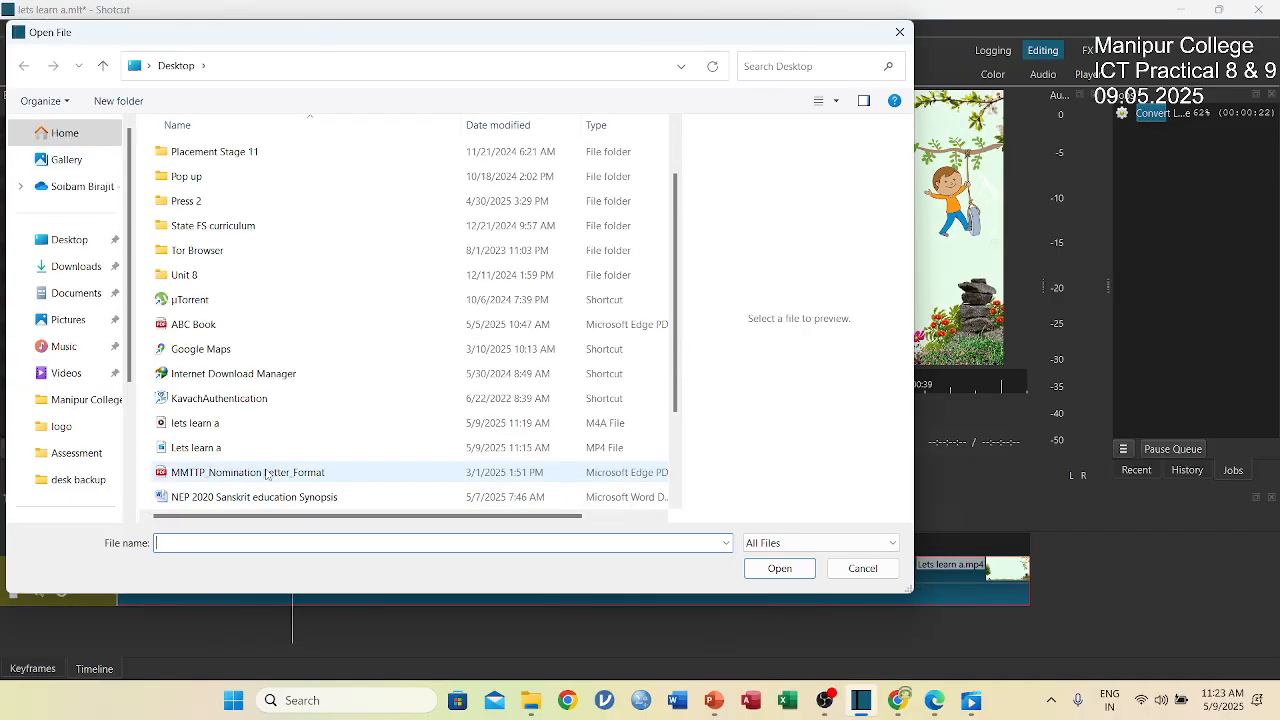
left_click(204, 428)
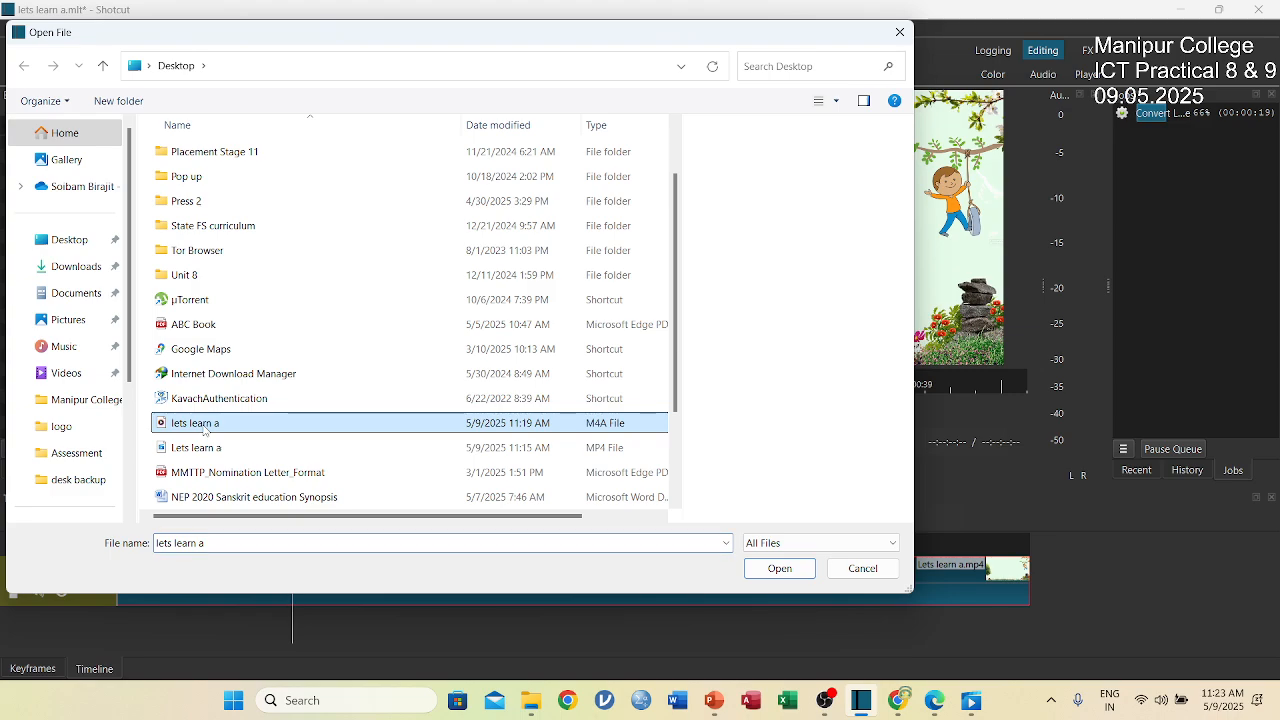
left_click(778, 568)
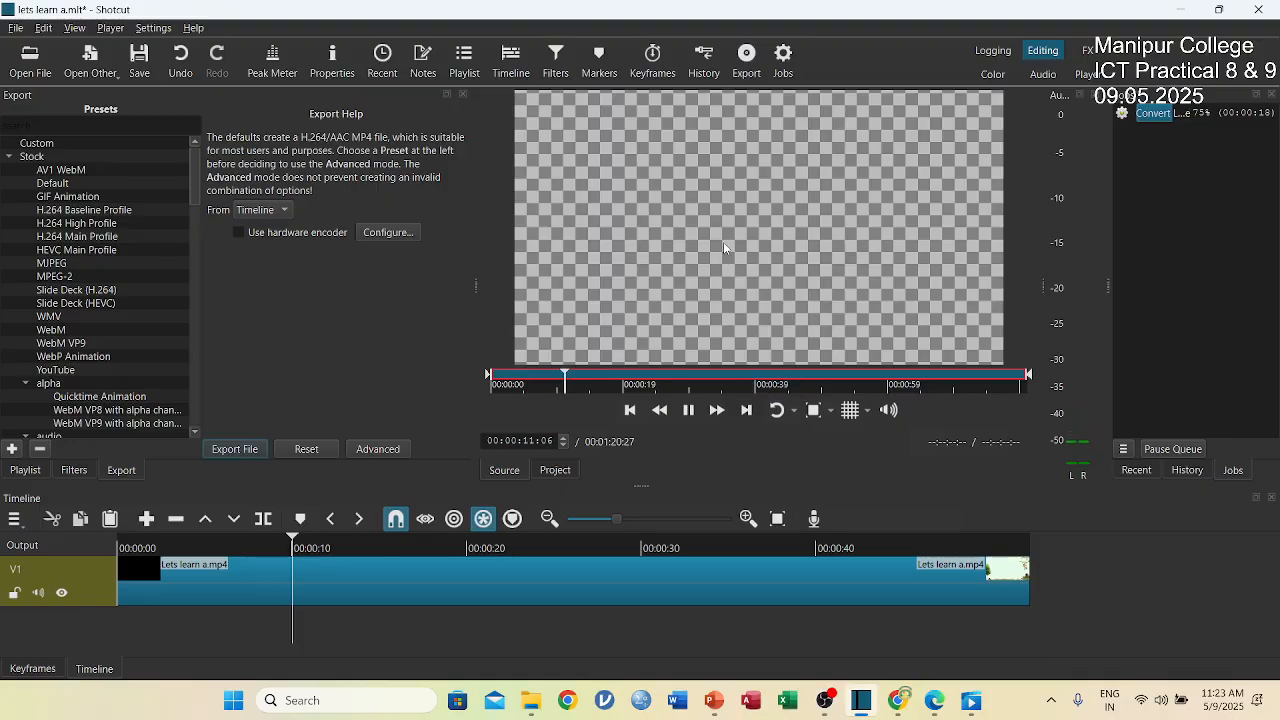
left_click_drag(298, 527, 117, 632)
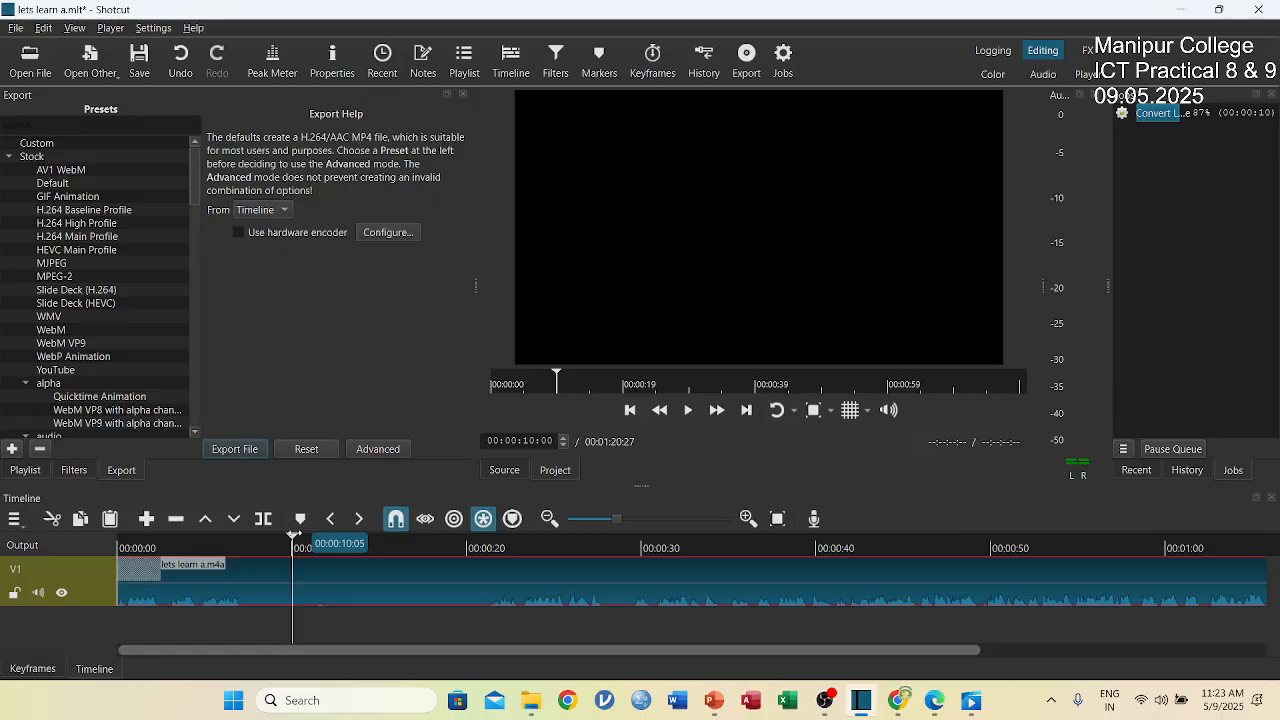
left_click_drag(300, 542, 89, 554)
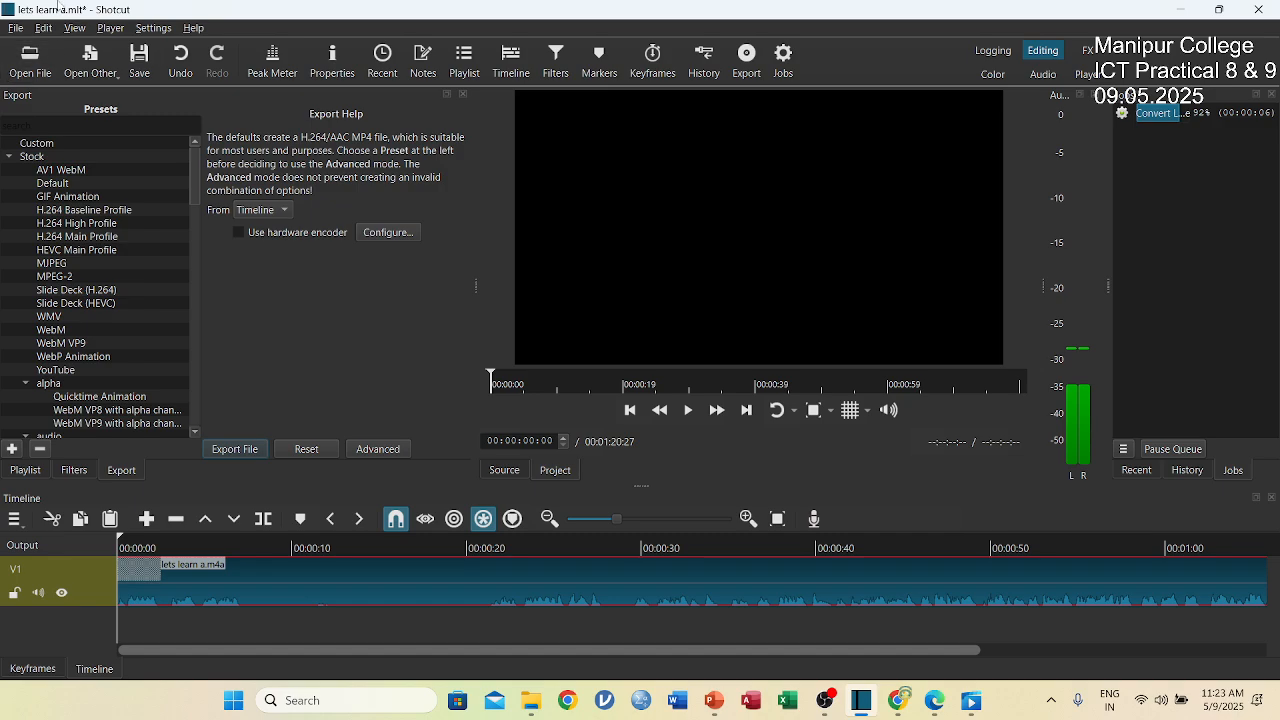
left_click(181, 60)
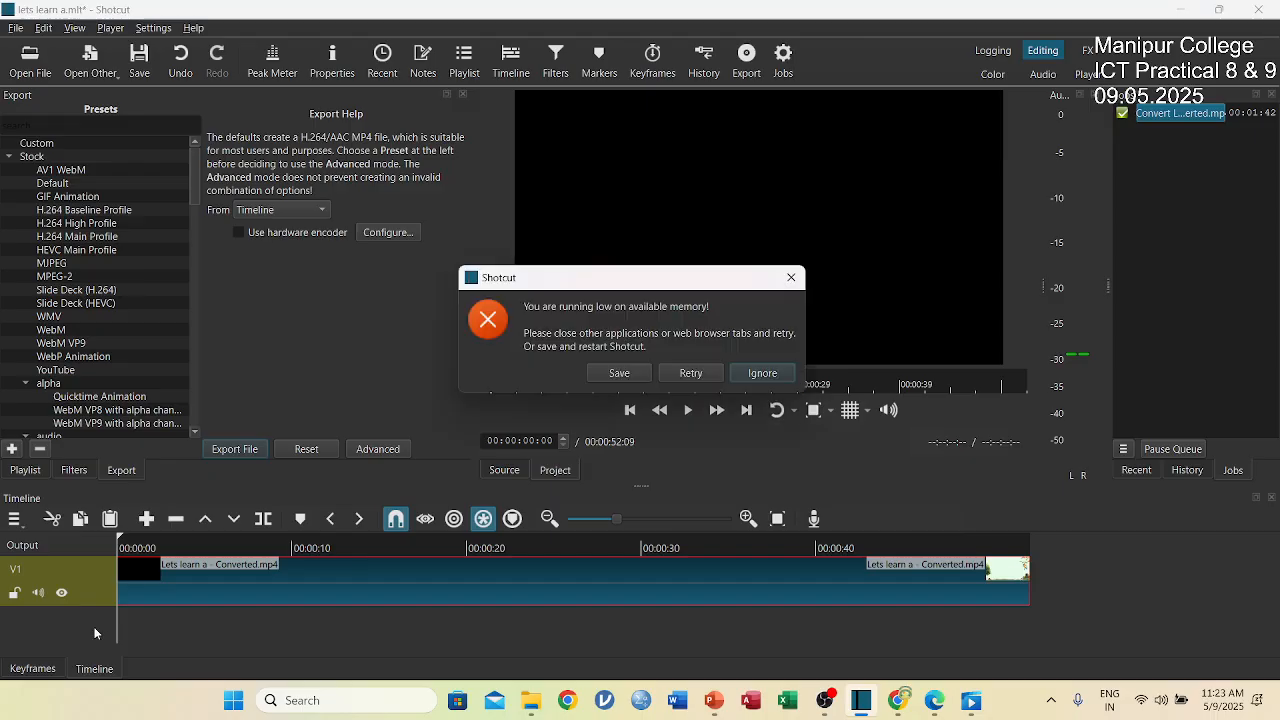
left_click(762, 373)
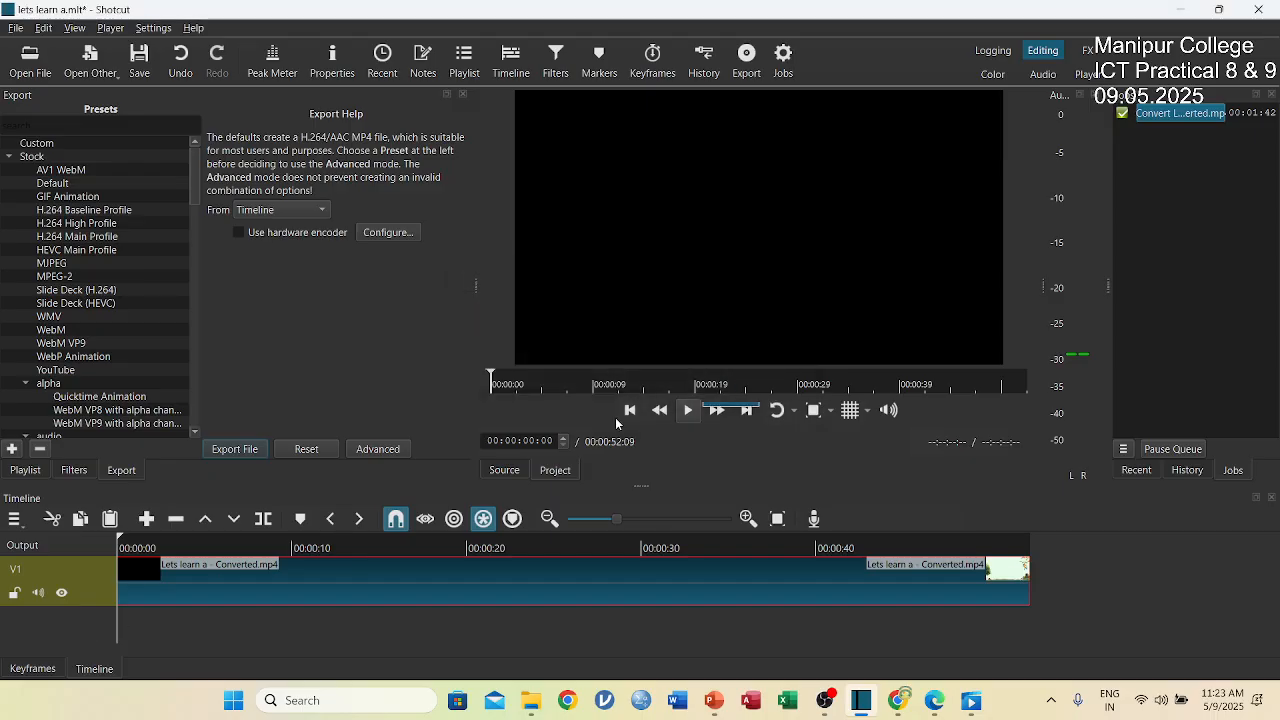
Try appending the opened lets learn a audio after the video on track V1, and undo the append.
right_click(148, 622)
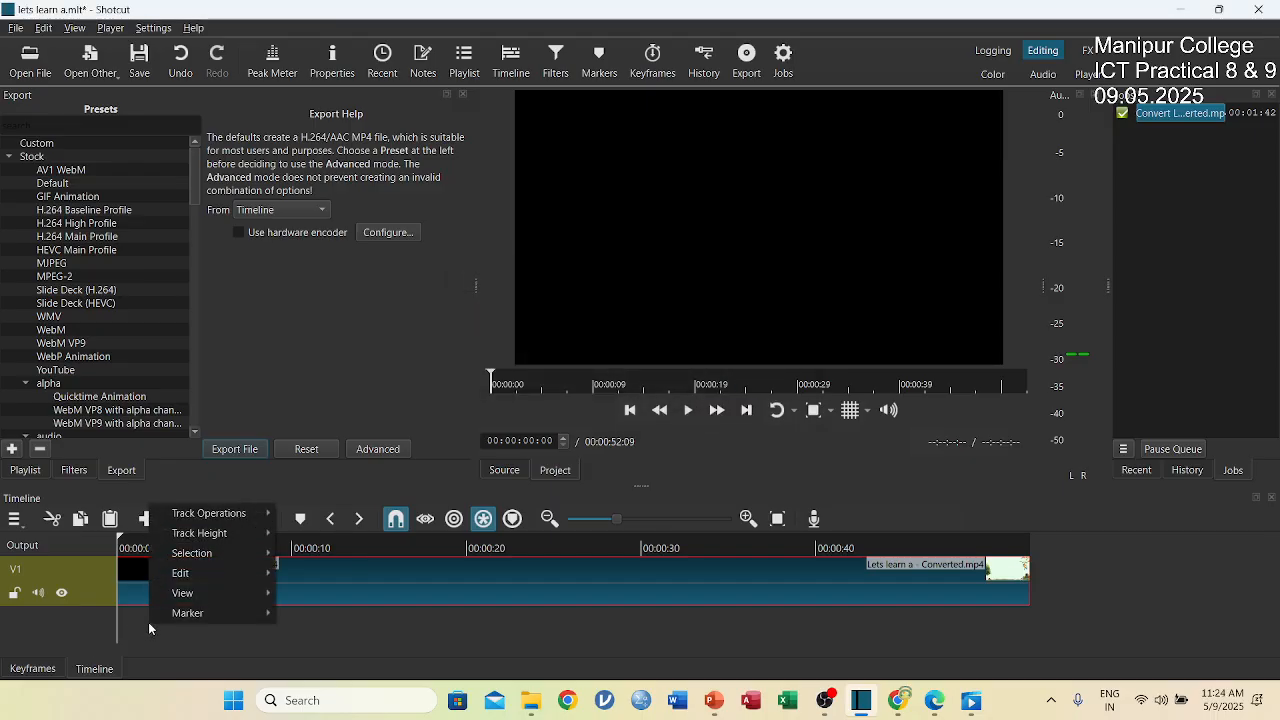
mouse_move(210, 535)
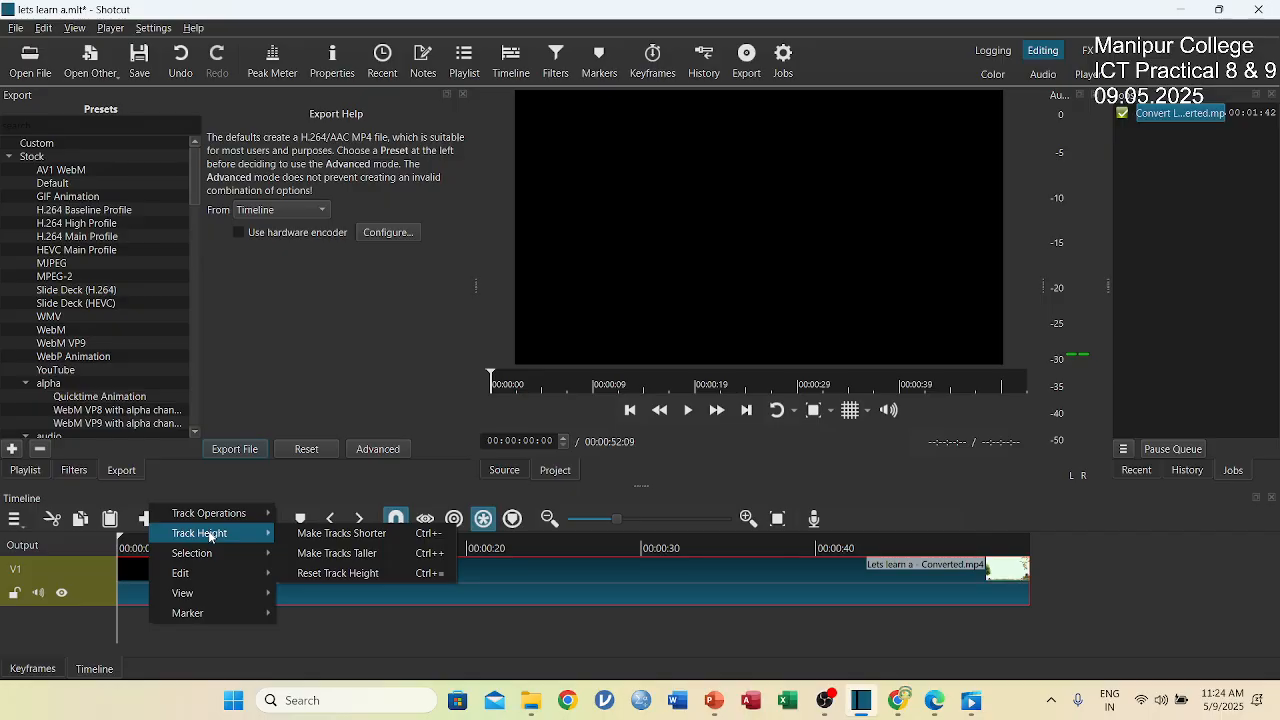
left_click(204, 487)
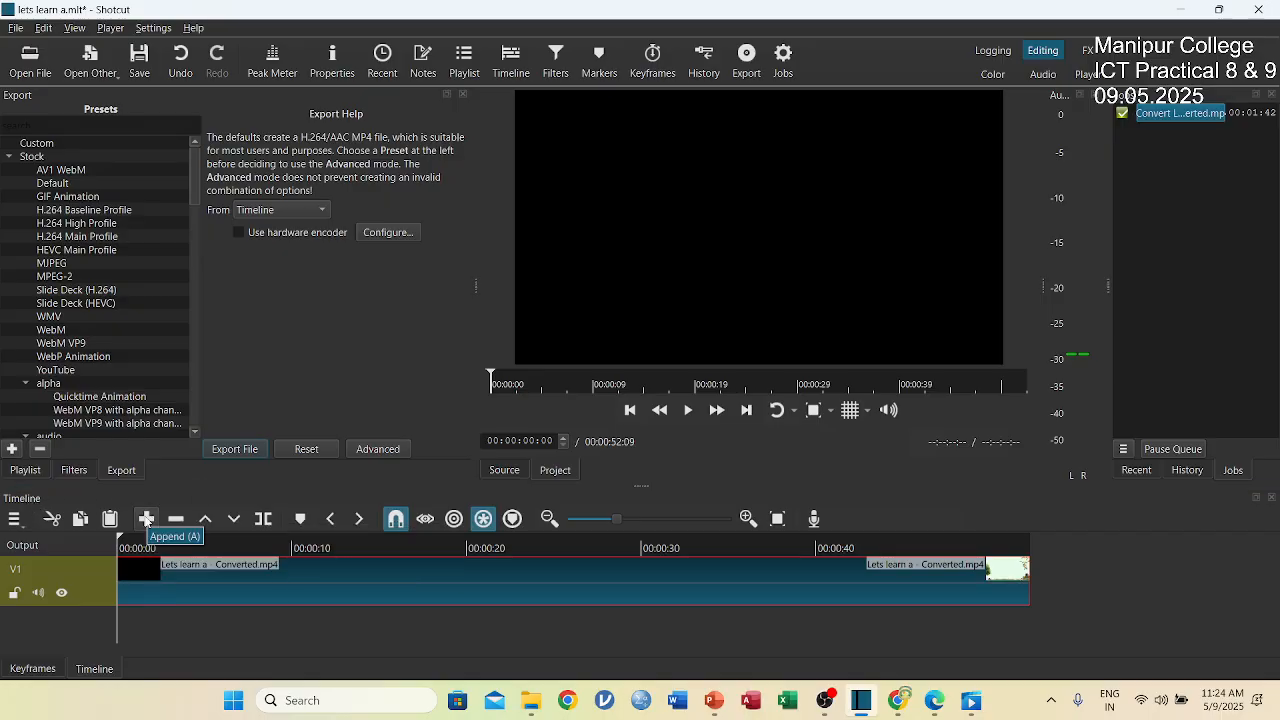
left_click(146, 519)
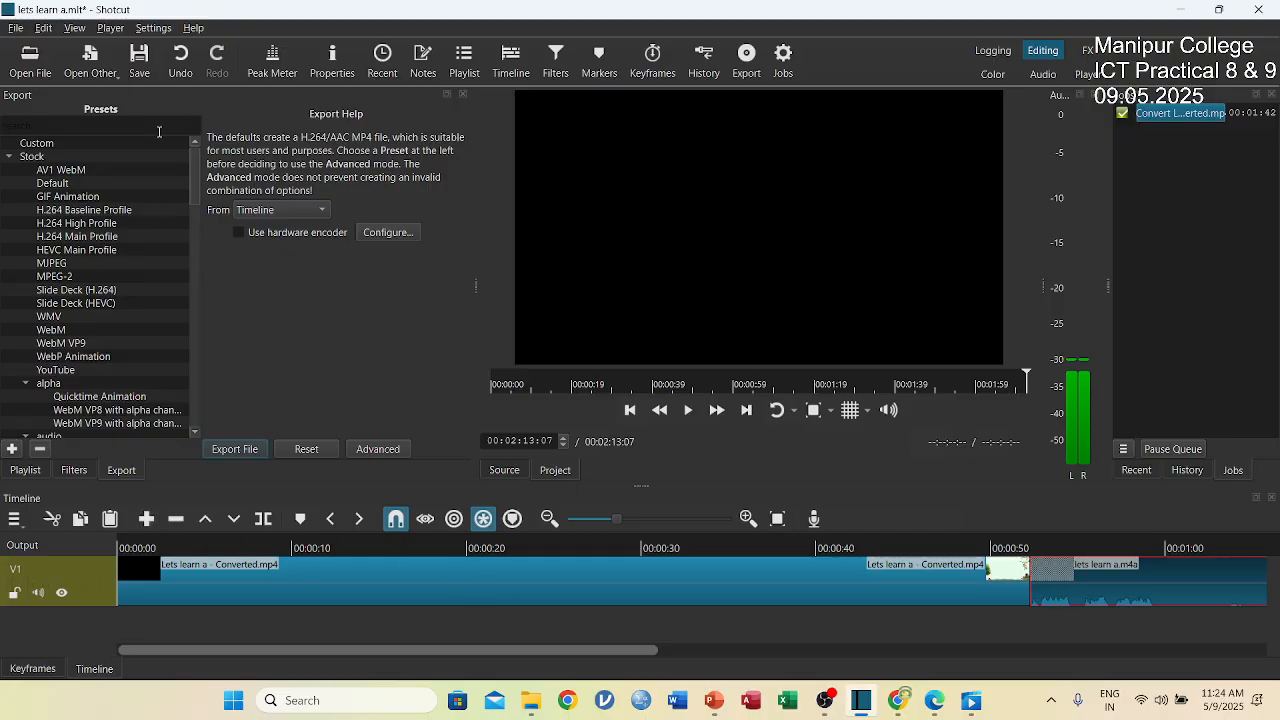
left_click(181, 60)
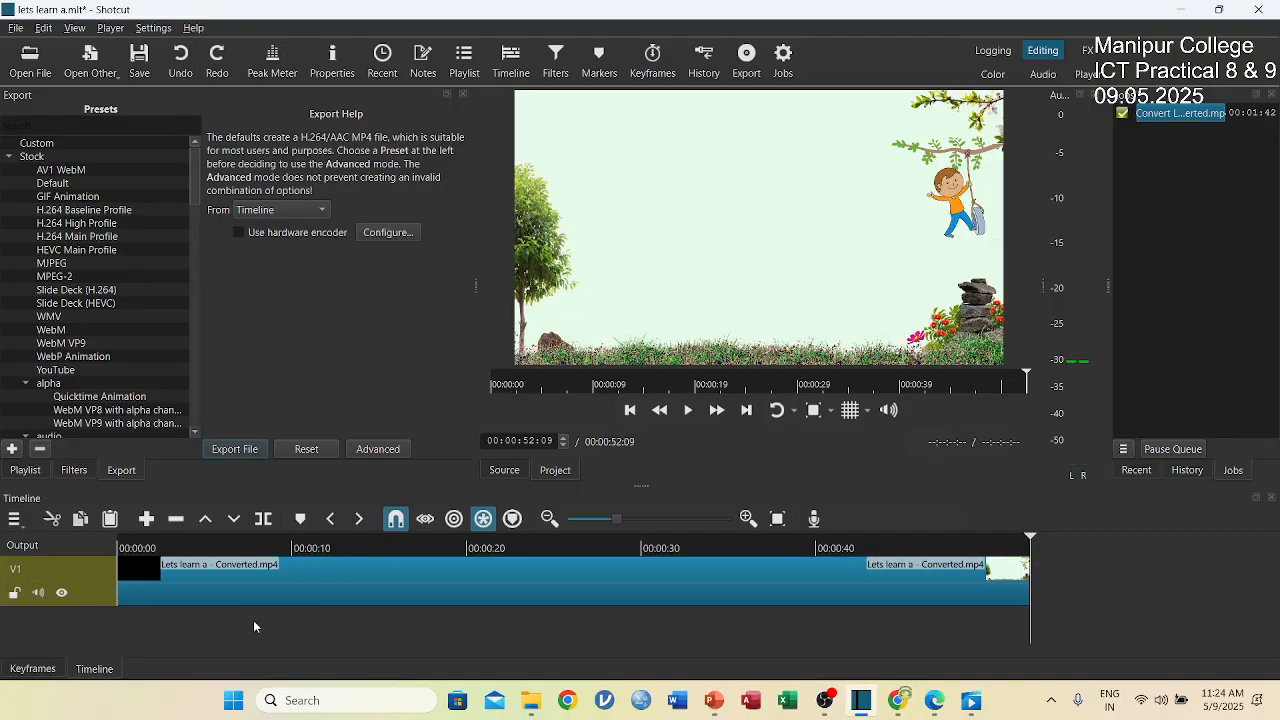
Add an audio track to the timeline below video track V1.
right_click(65, 633)
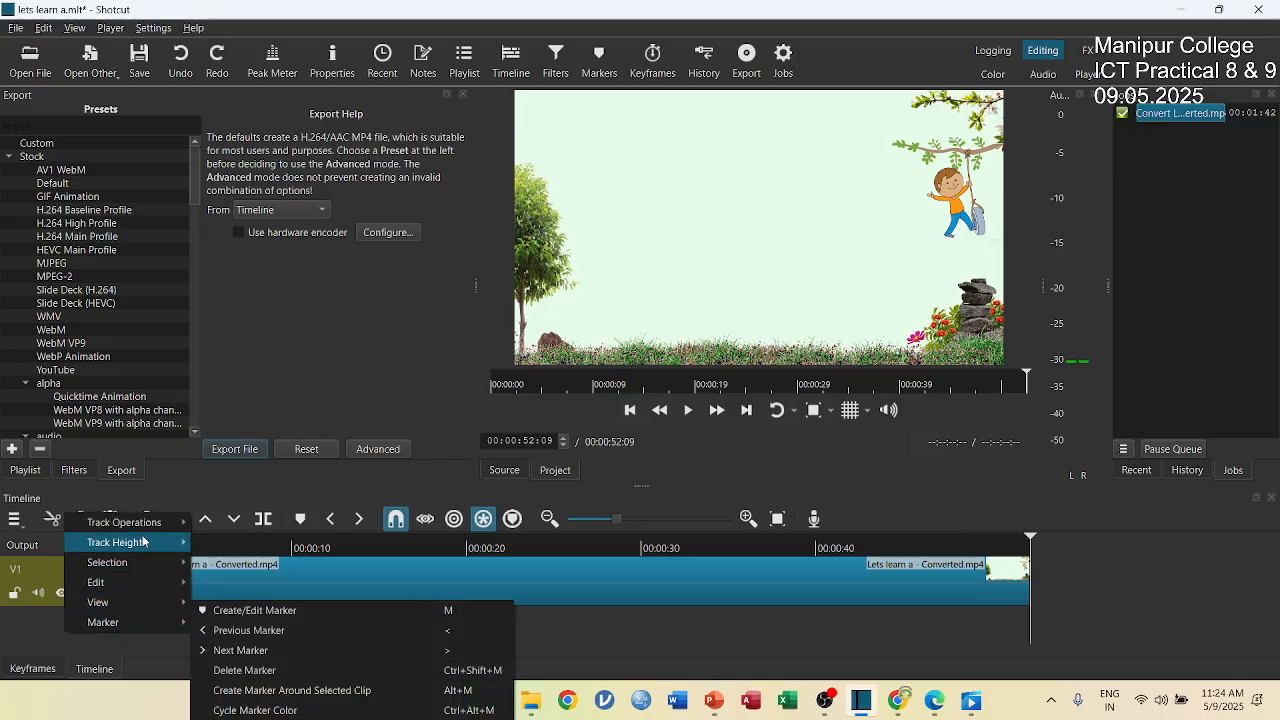
mouse_move(148, 530)
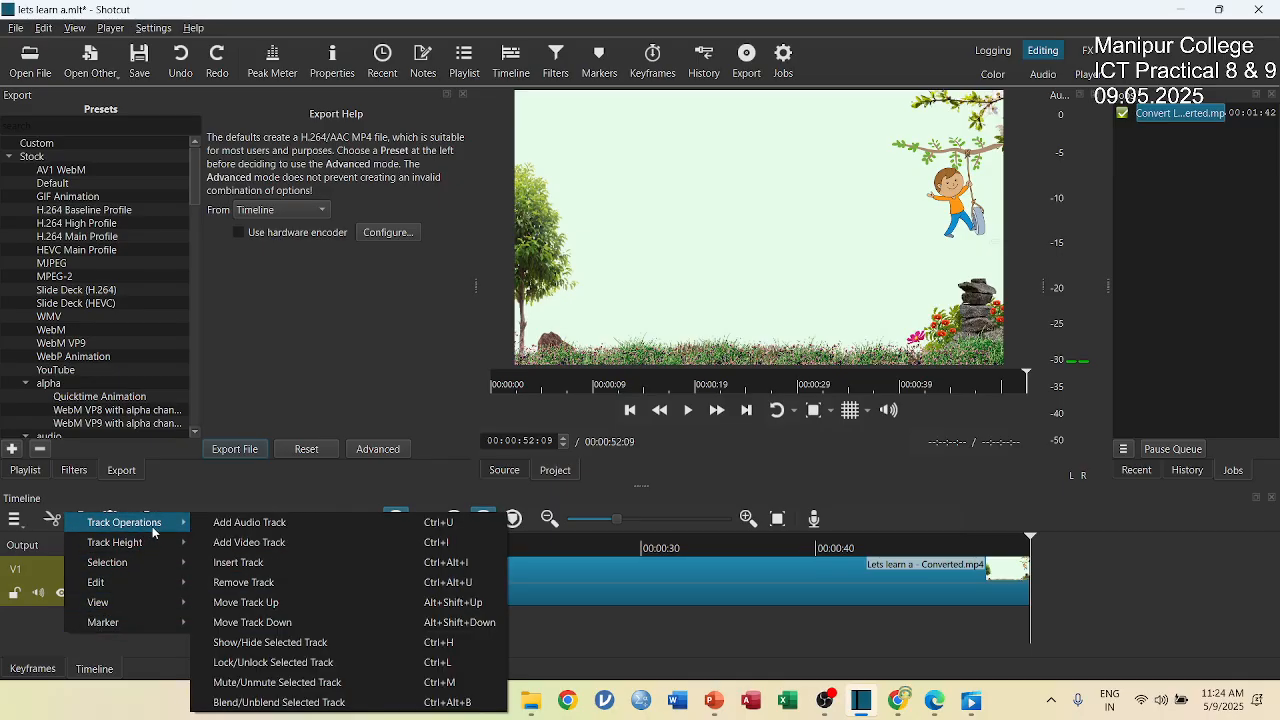
left_click(228, 524)
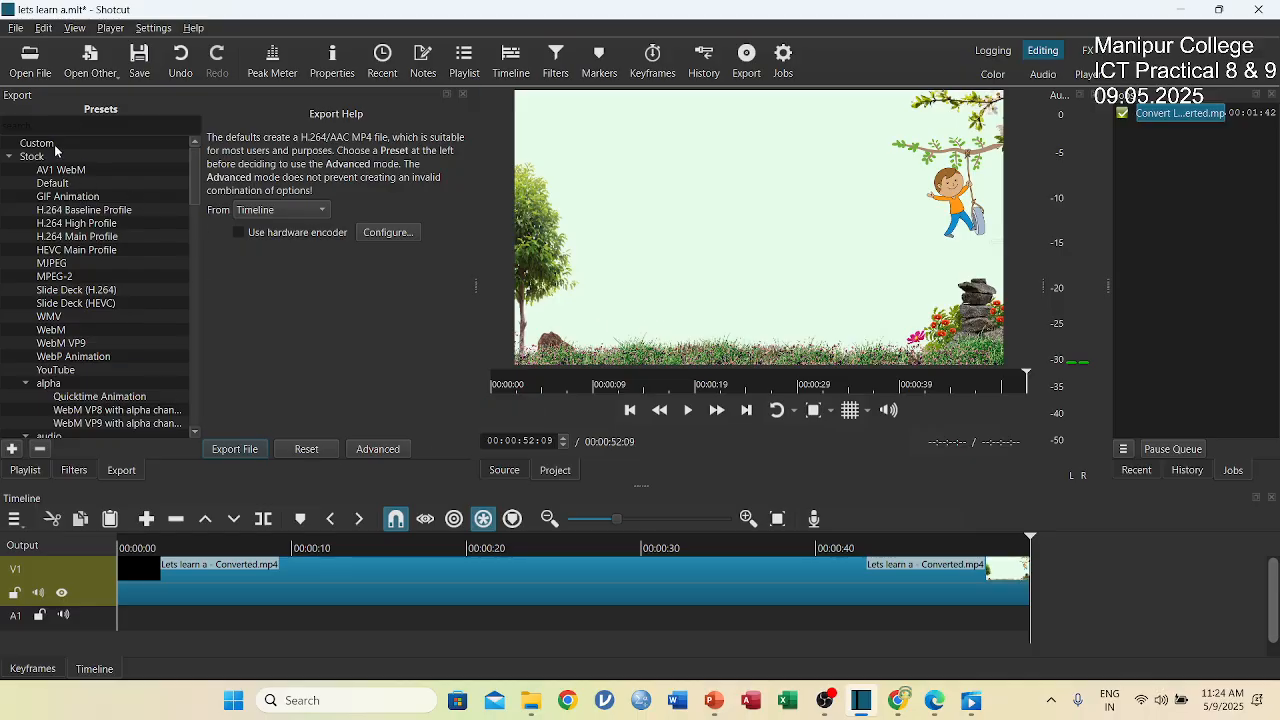
Open the lets learn a M4A audio from the Desktop and place it at the start of audio track A1.
left_click(30, 58)
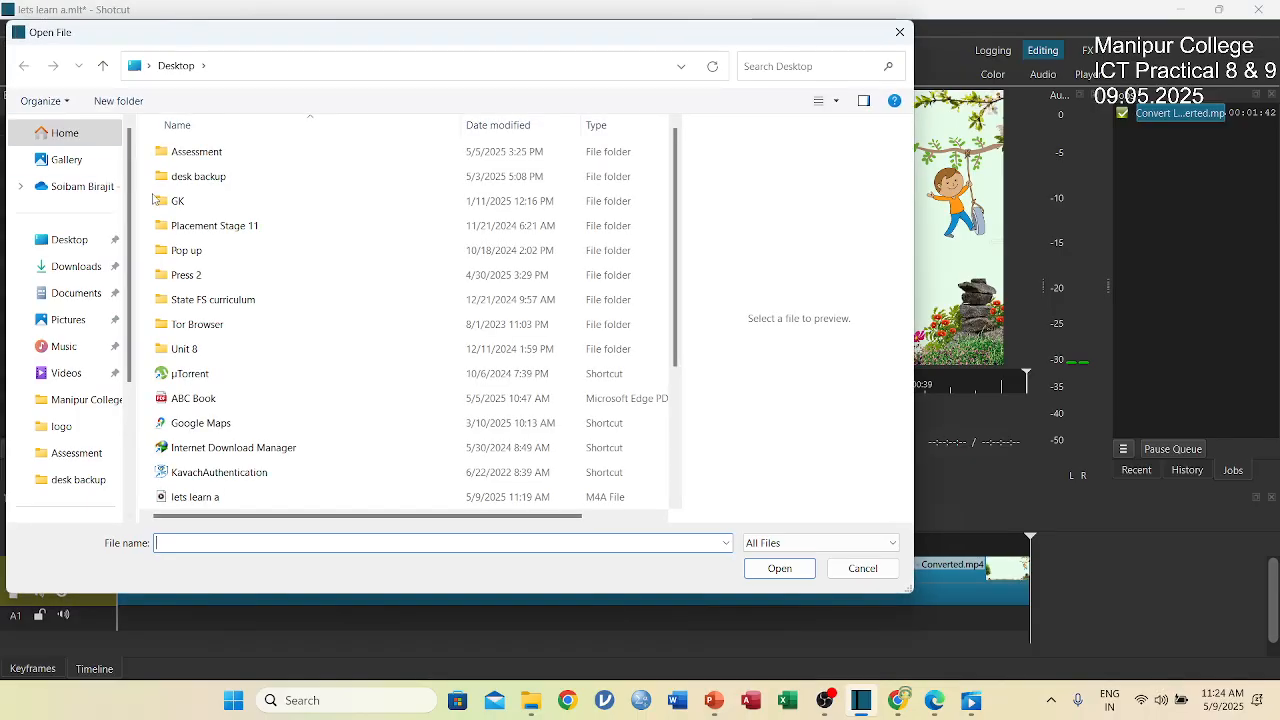
scroll(241, 469, "down", 1)
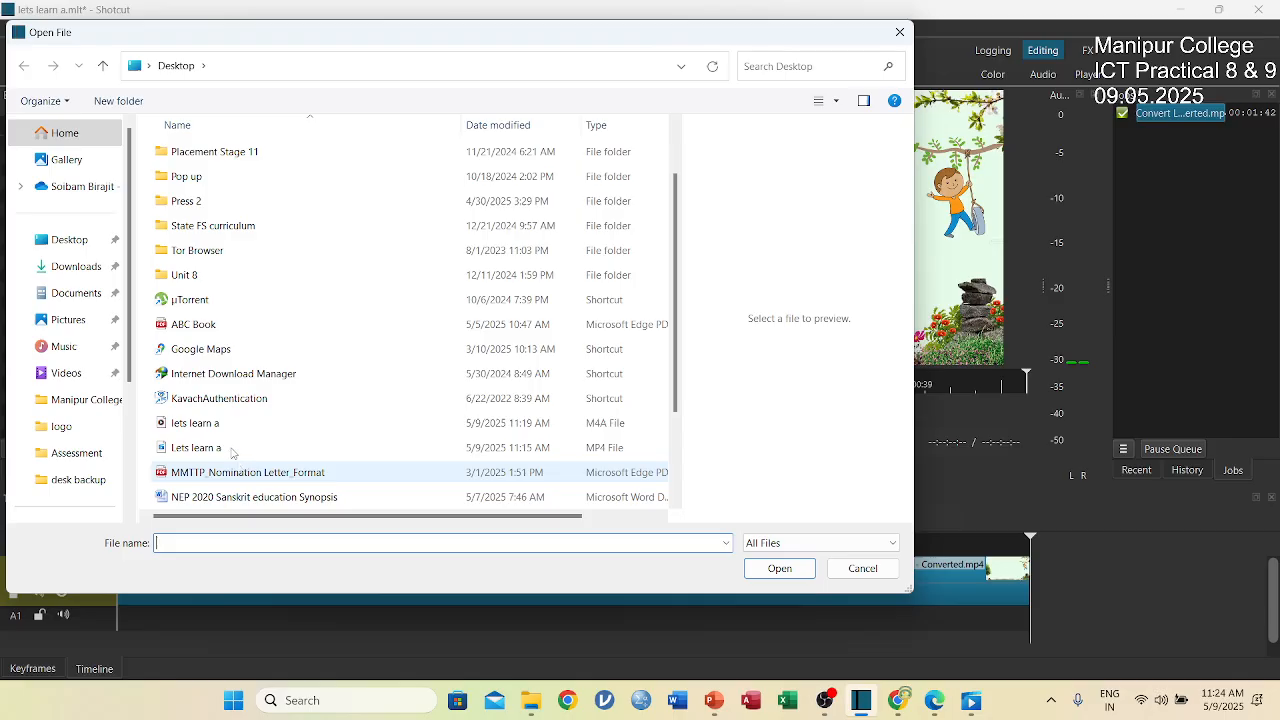
left_click(193, 433)
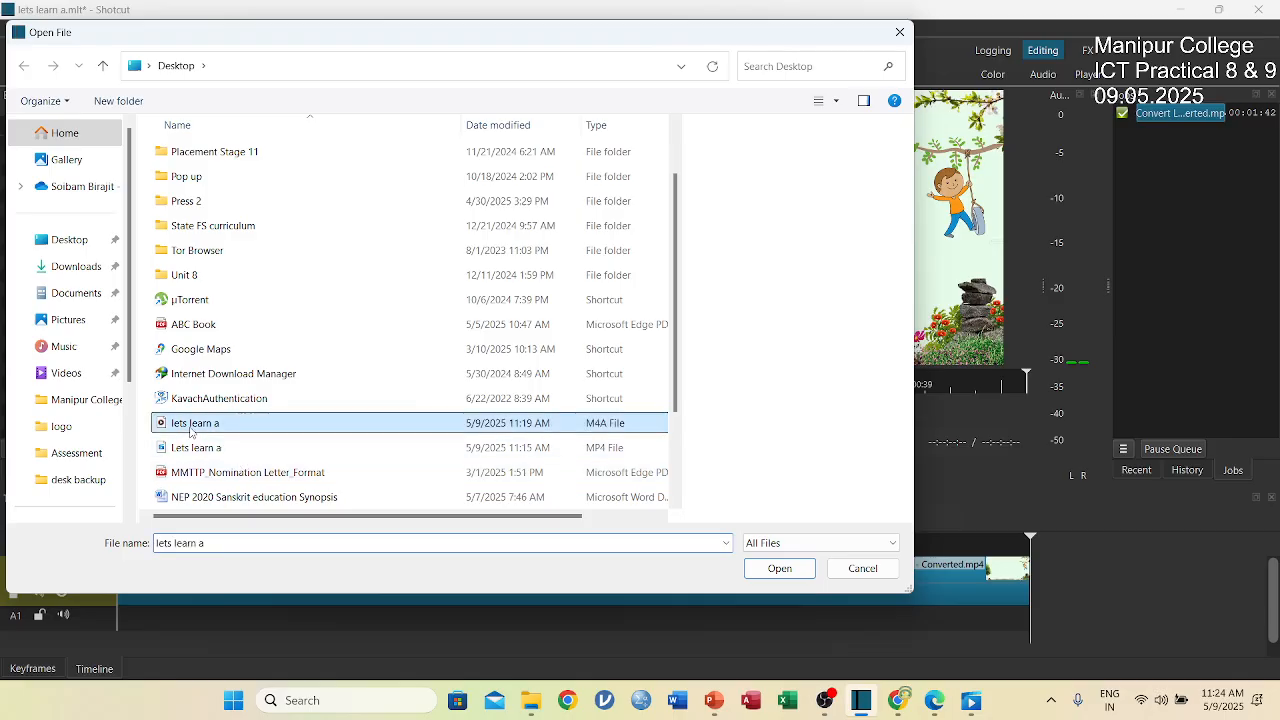
left_click(779, 568)
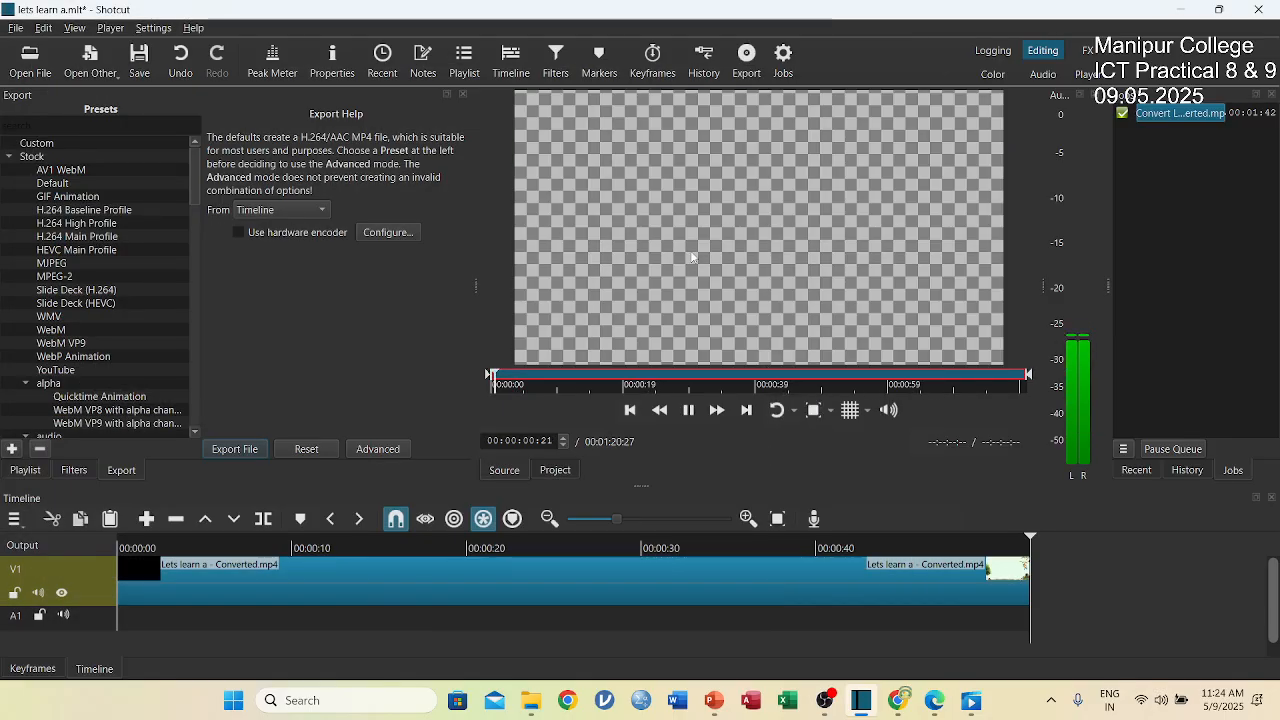
left_click_drag(727, 260, 115, 622)
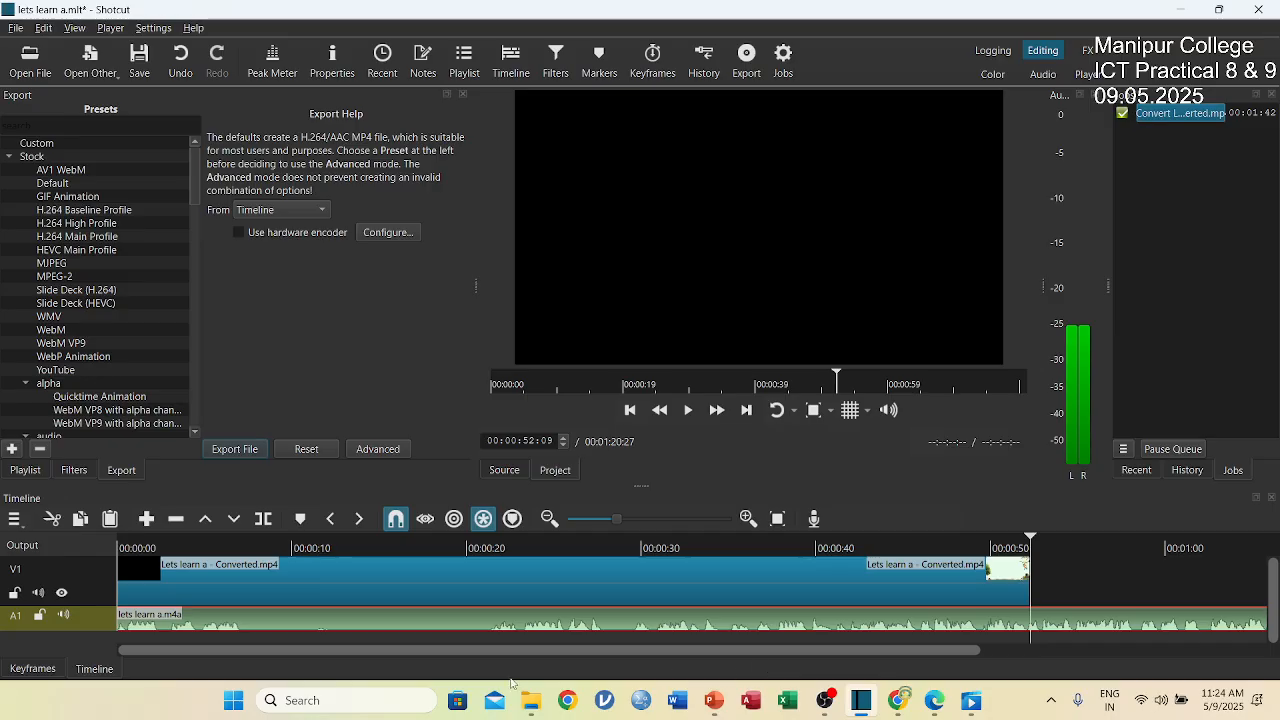
Trim the end of the audio clip on track A1 to match the video's end at 00:00:52:09.
left_click_drag(566, 652, 898, 637)
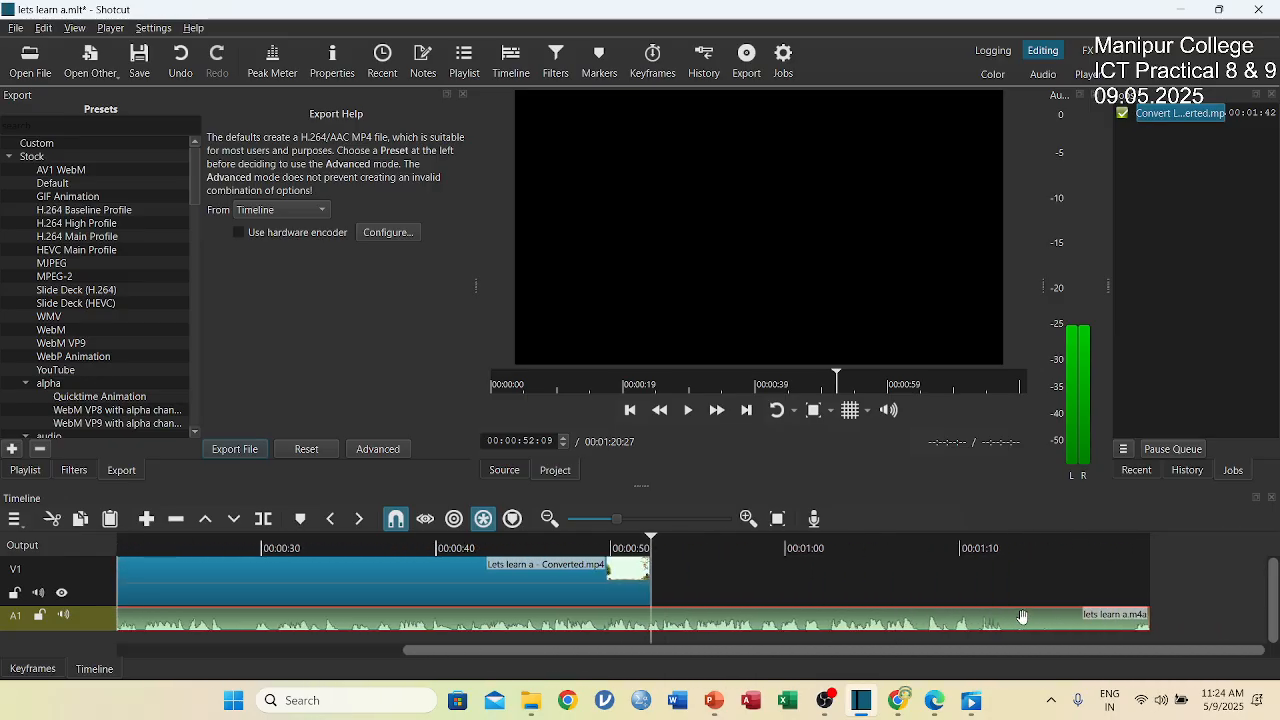
left_click_drag(1146, 621, 1020, 632)
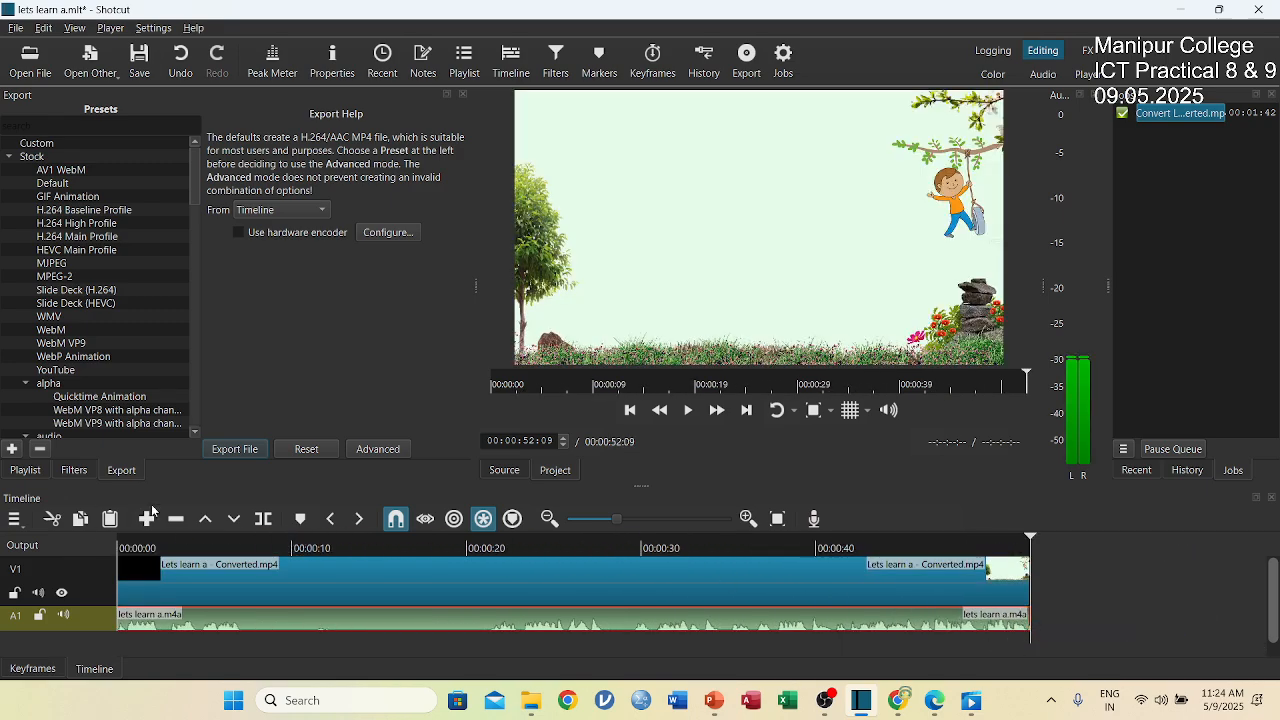
Play the combined video and narration from about 00:00:03:04 and stop near 00:00:09:22 to check their synchronization.
left_click(172, 541)
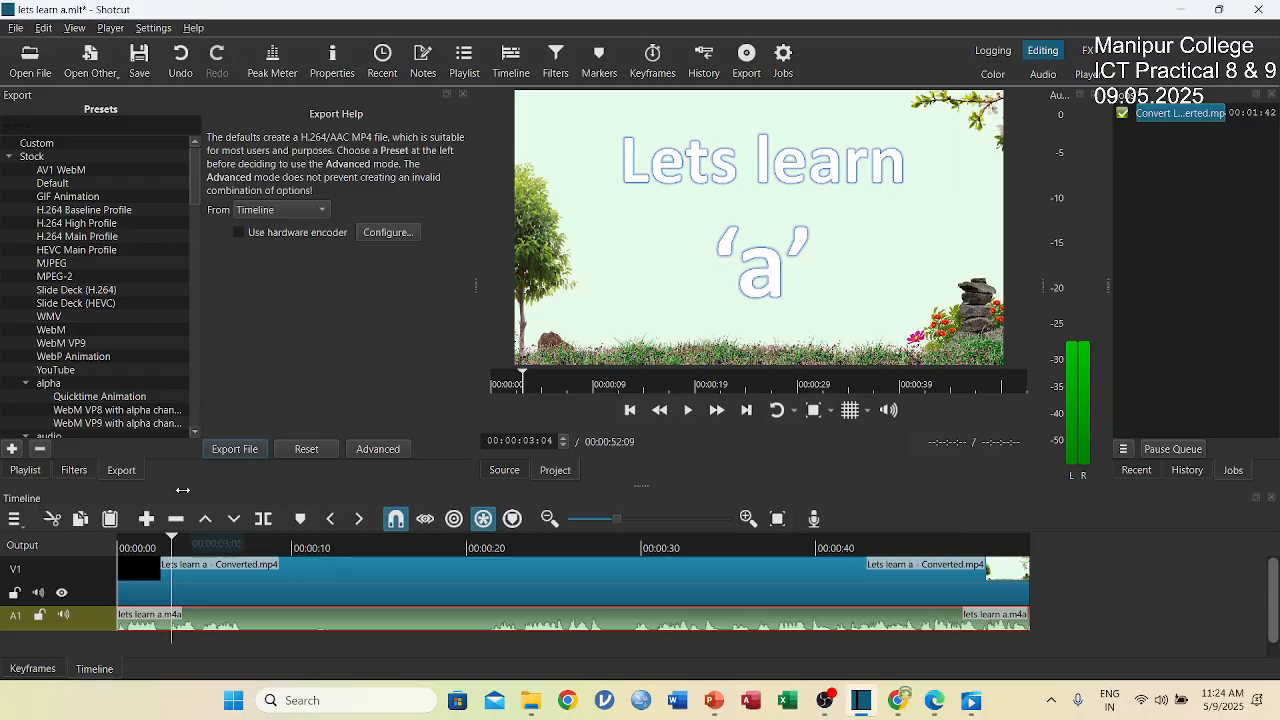
key("space")
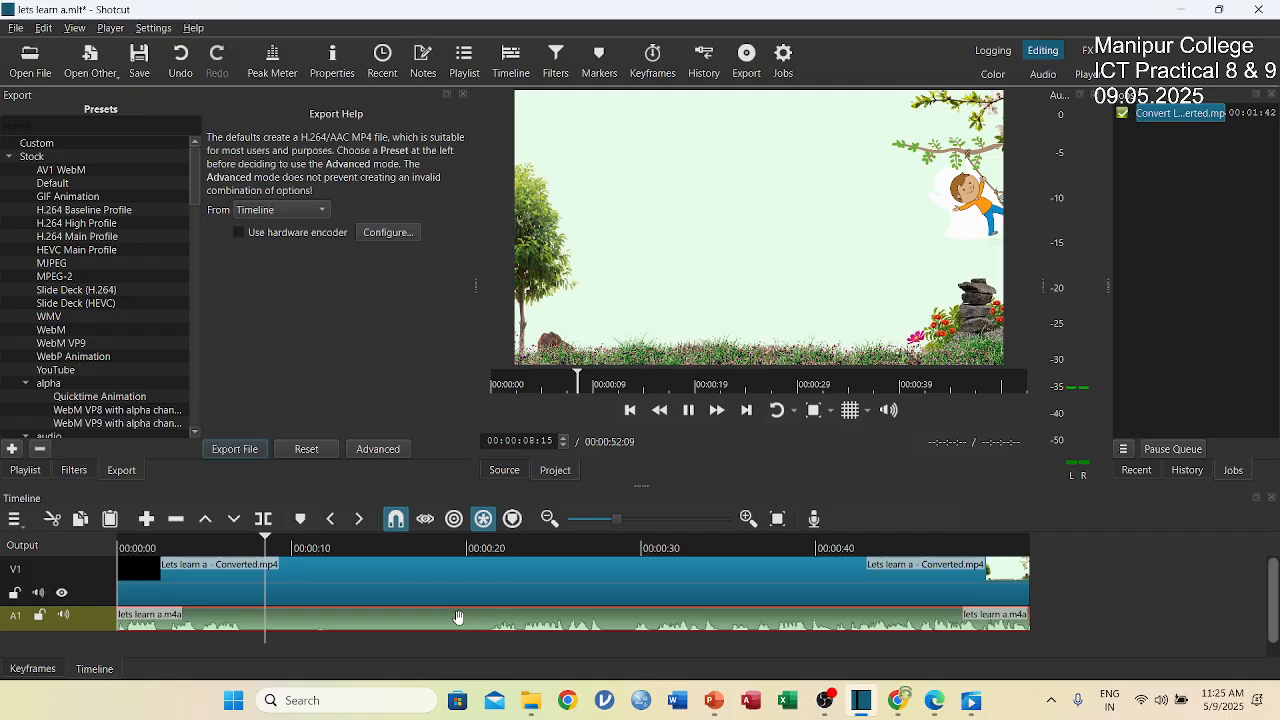
left_click(286, 540)
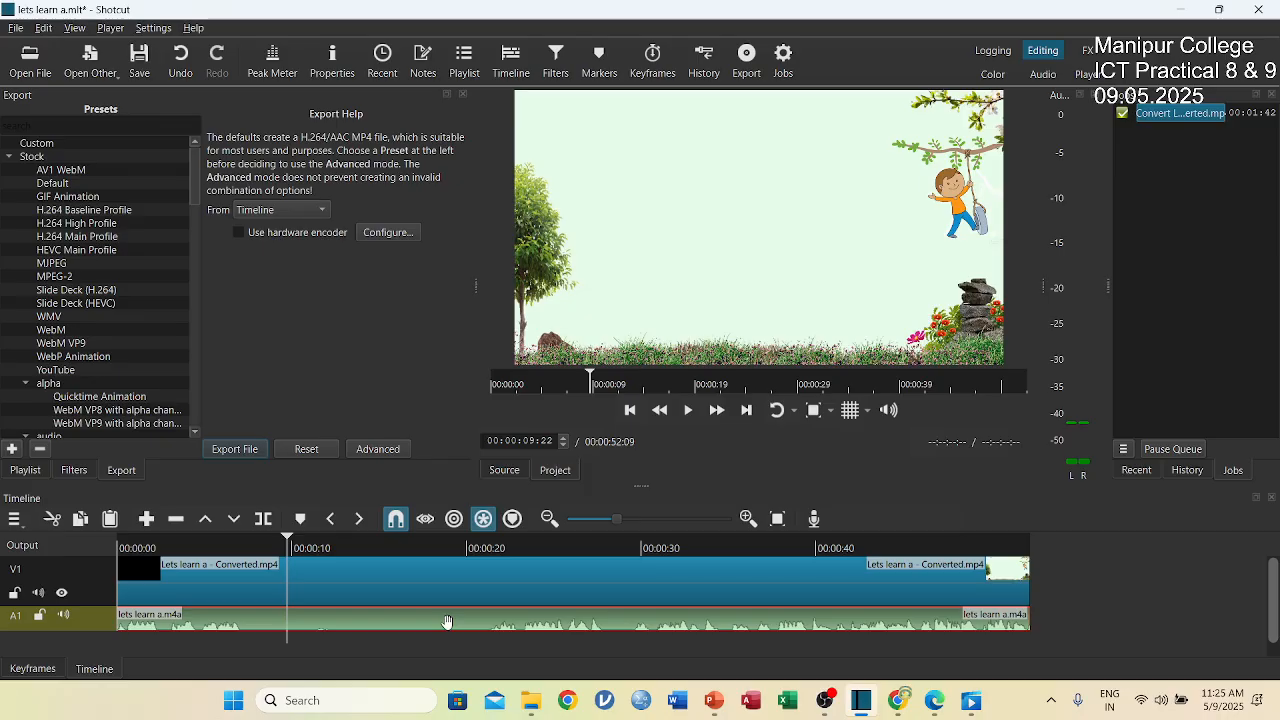
Split the audio clip on track A1 at 00:00:21:02 and cut its first segment from the timeline.
left_click(291, 542)
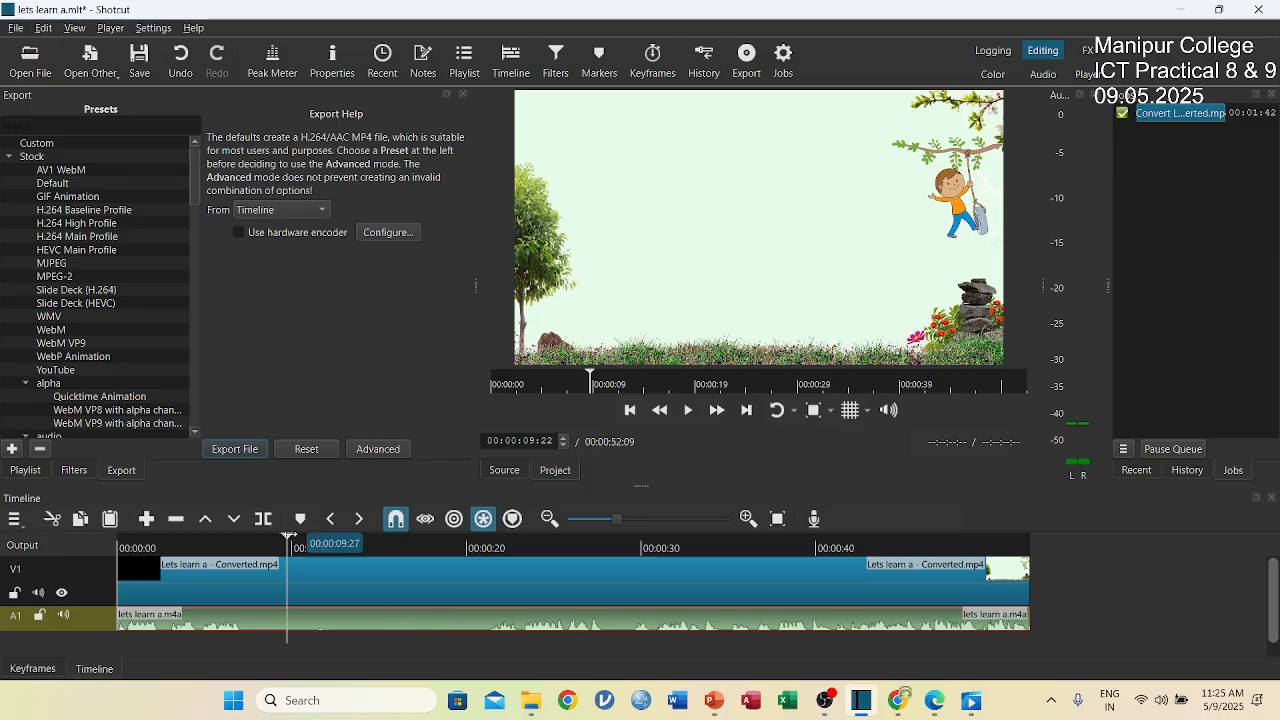
left_click_drag(311, 540, 486, 558)
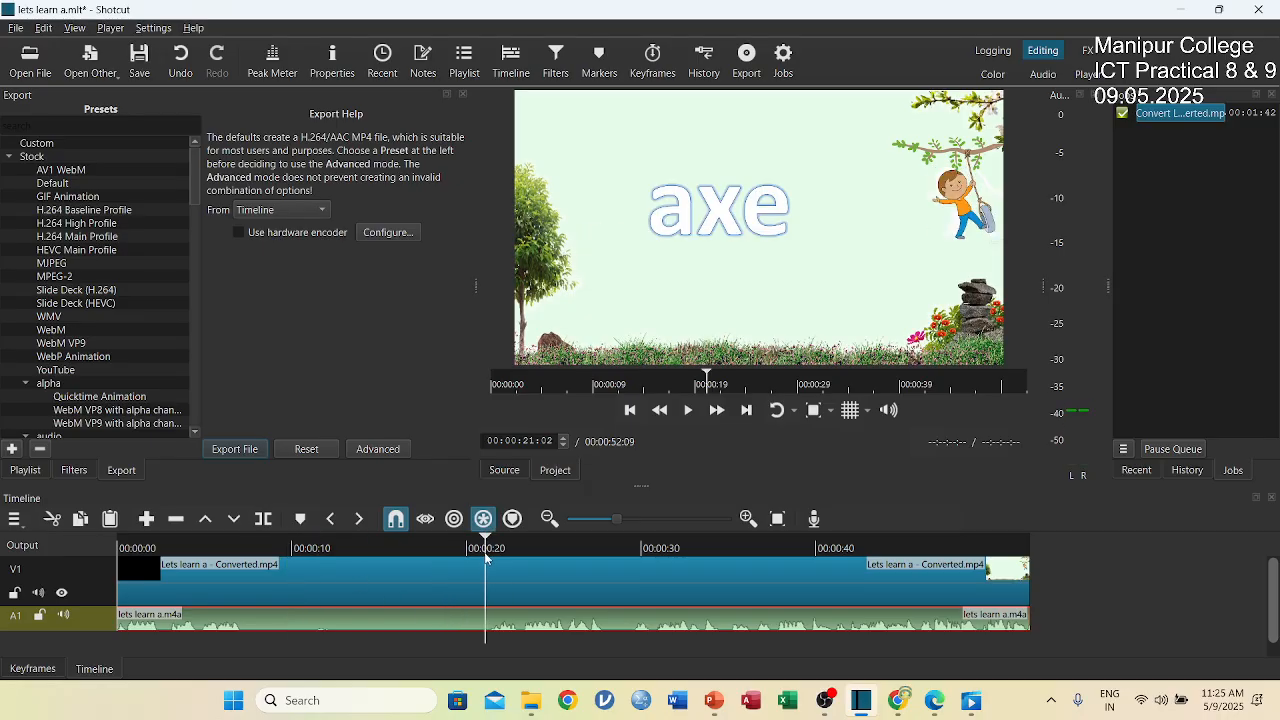
left_click(265, 520)
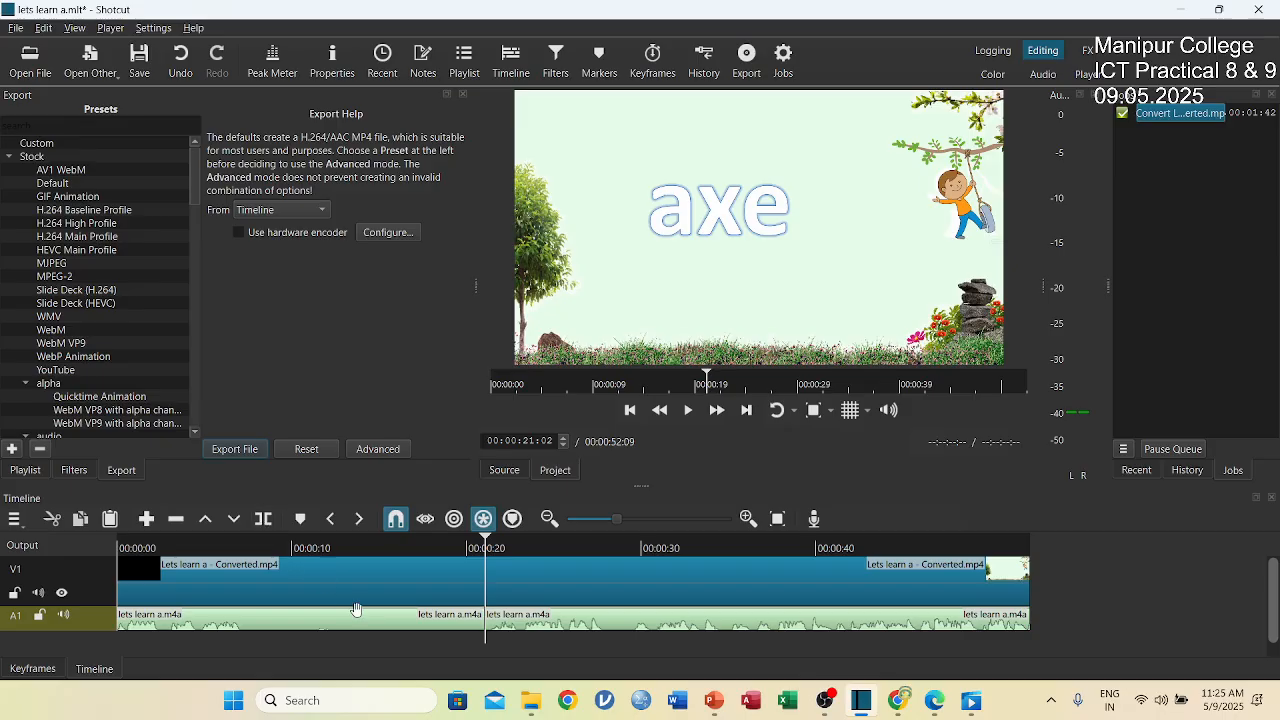
left_click(411, 620)
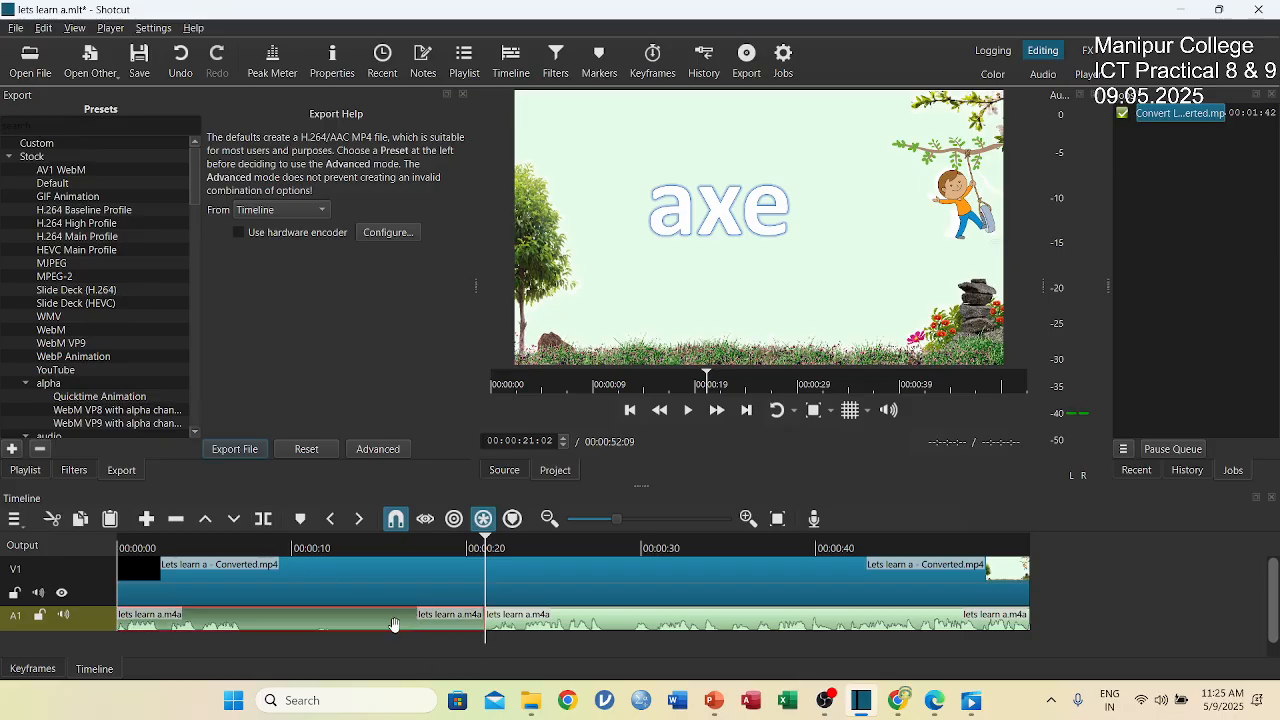
right_click(395, 628)
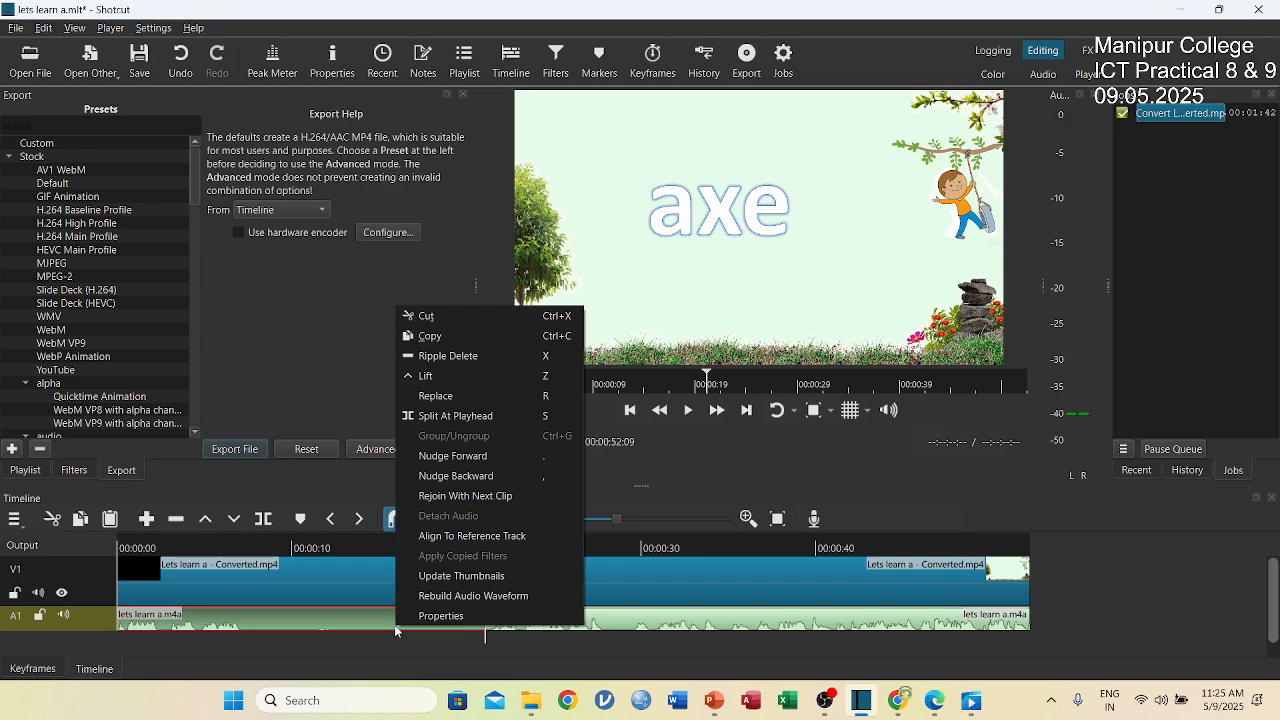
left_click(425, 317)
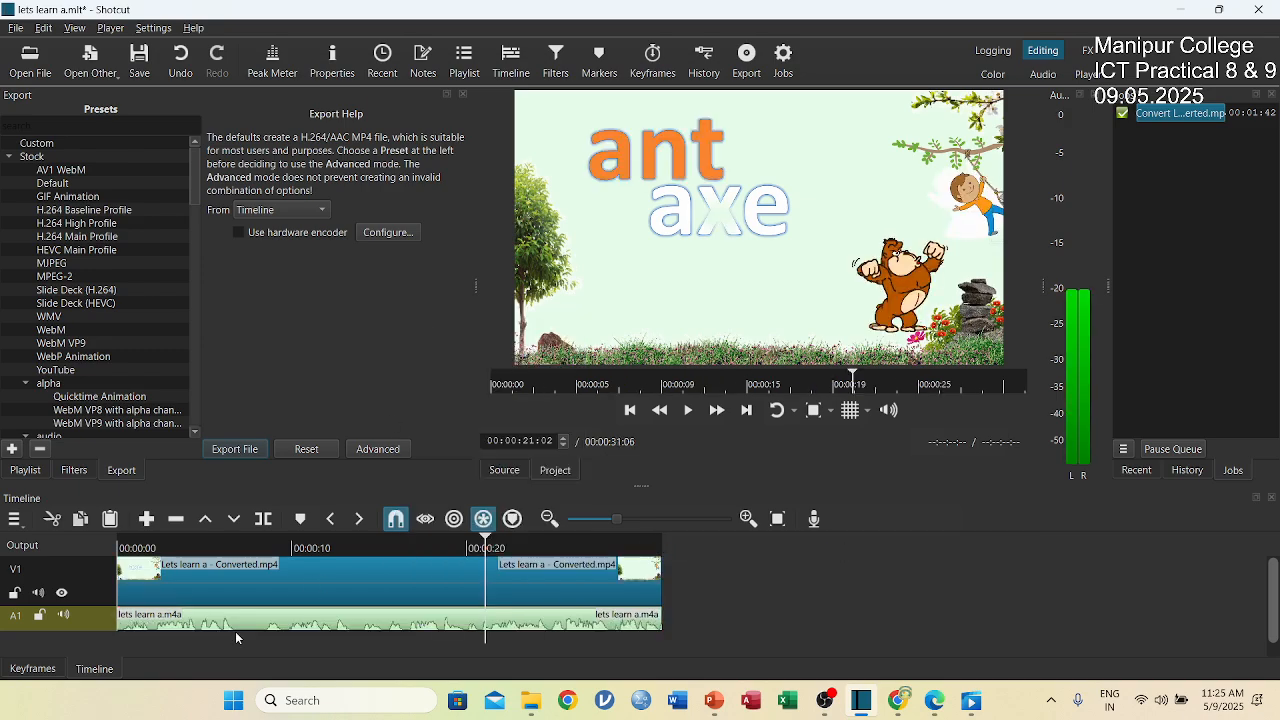
Return the playhead to 00:00:00:00 and play the shortened timeline to check the video against the narration.
left_click(180, 581)
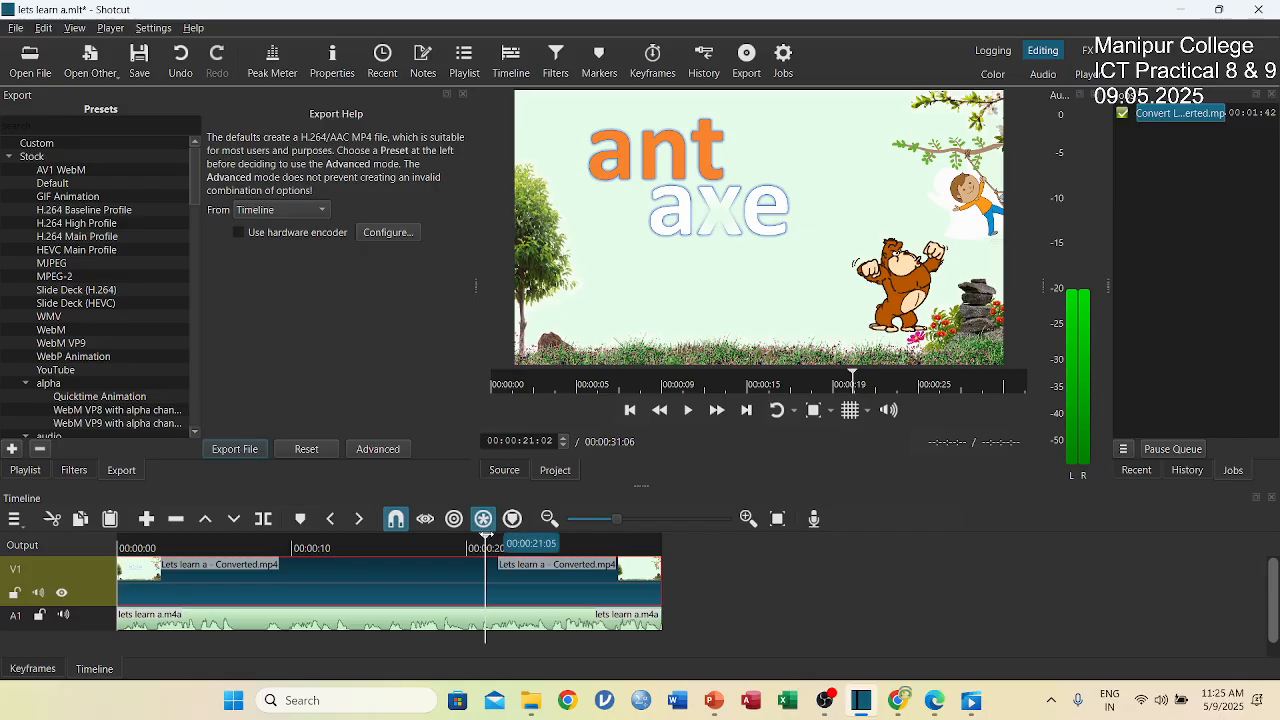
left_click_drag(488, 541, 117, 556)
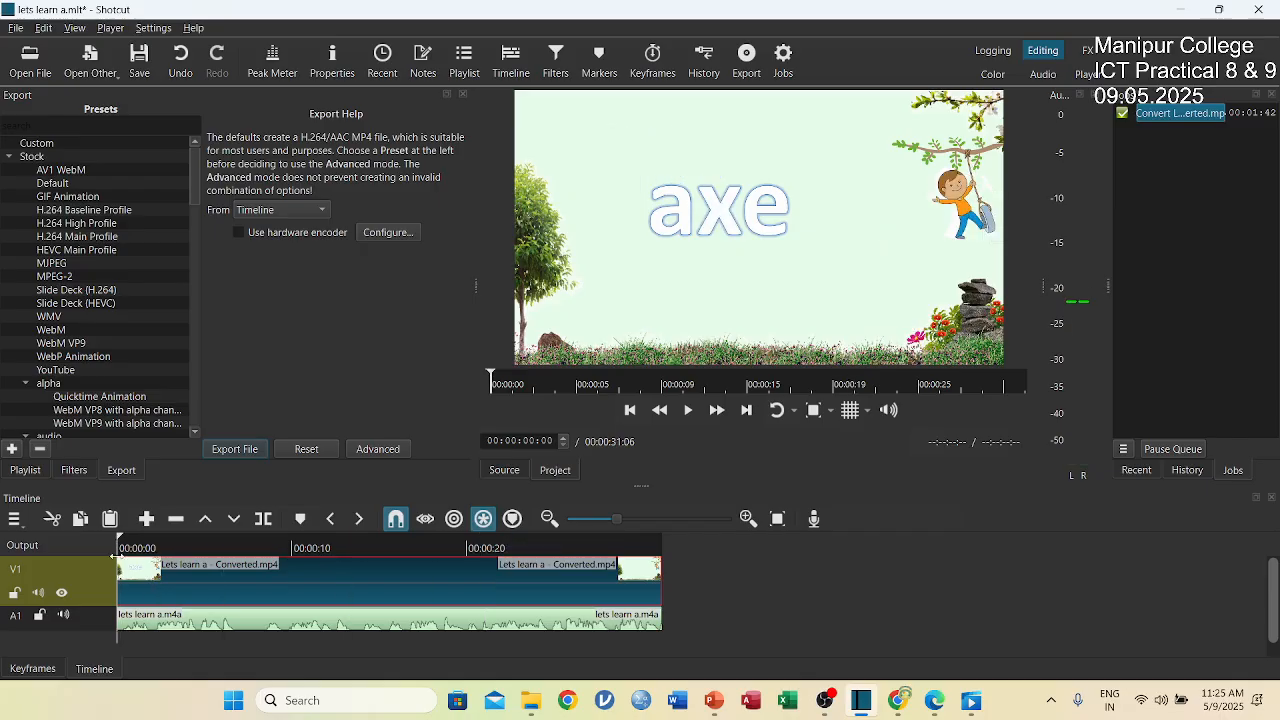
key("space")
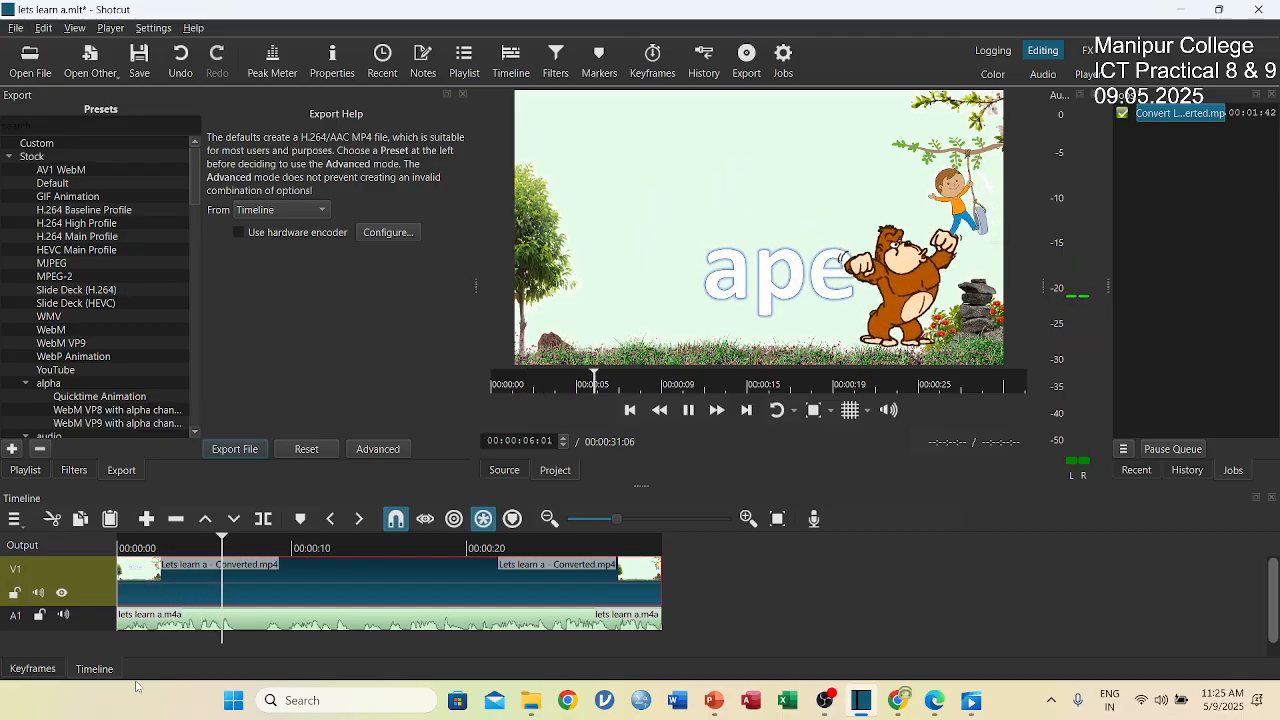
Undo the last segment cut, split and end trim of the A1 audio clip, and return the playhead to the timeline's start.
left_click(184, 68)
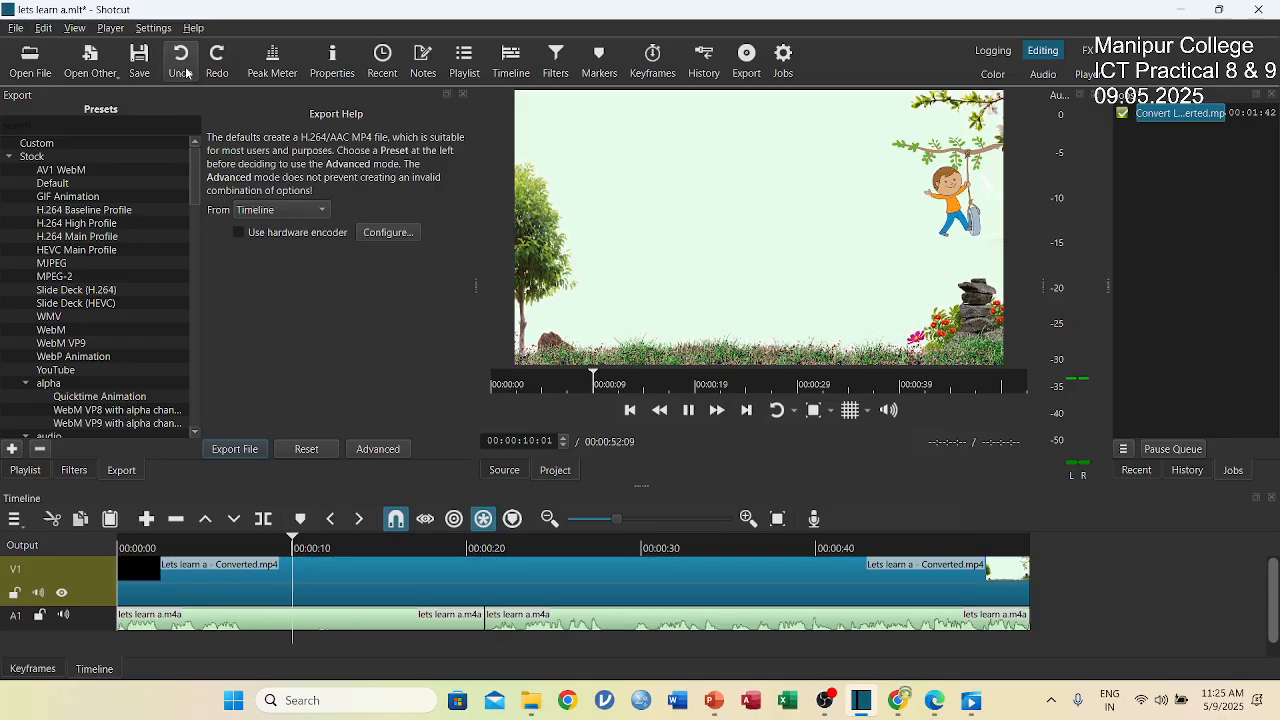
left_click(184, 68)
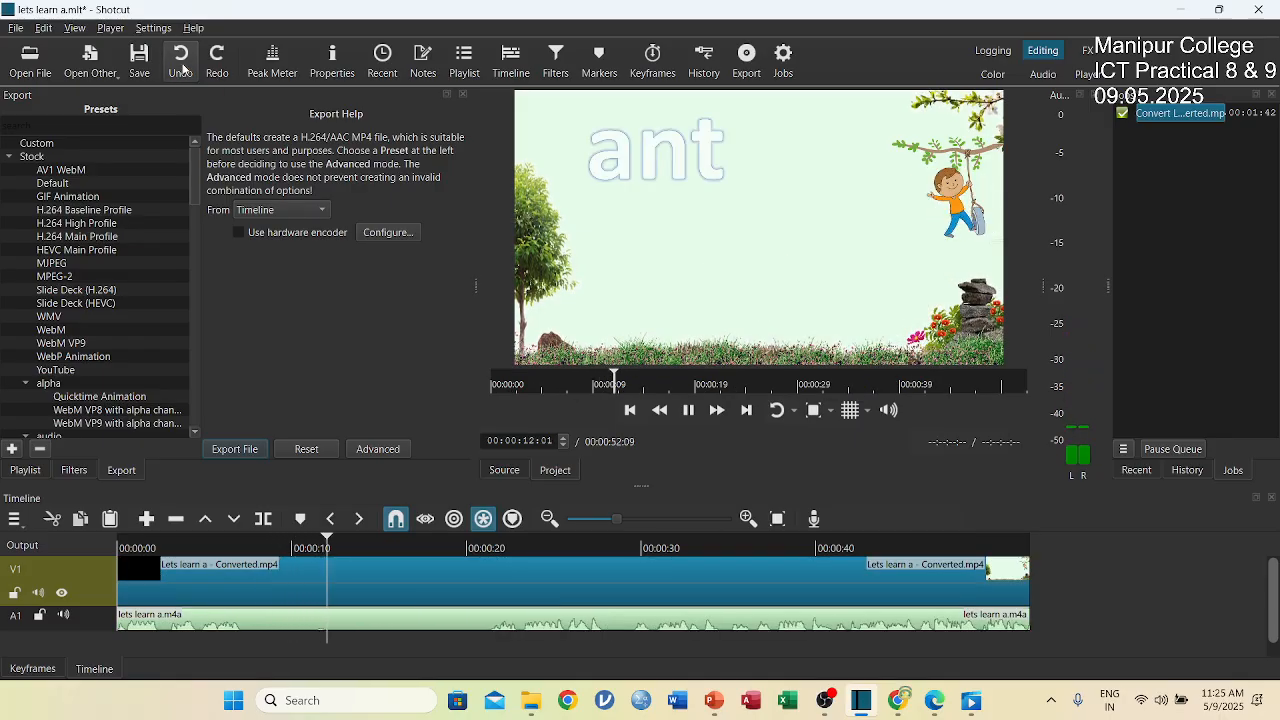
left_click(184, 68)
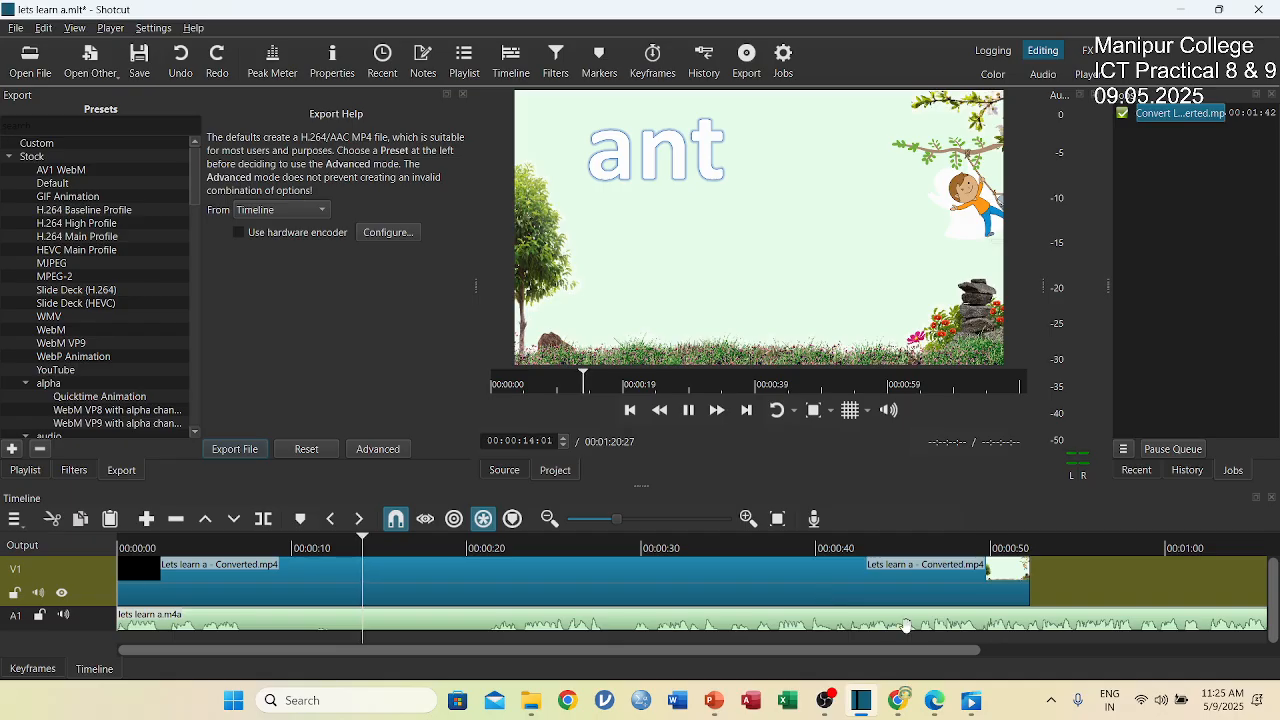
left_click(971, 598)
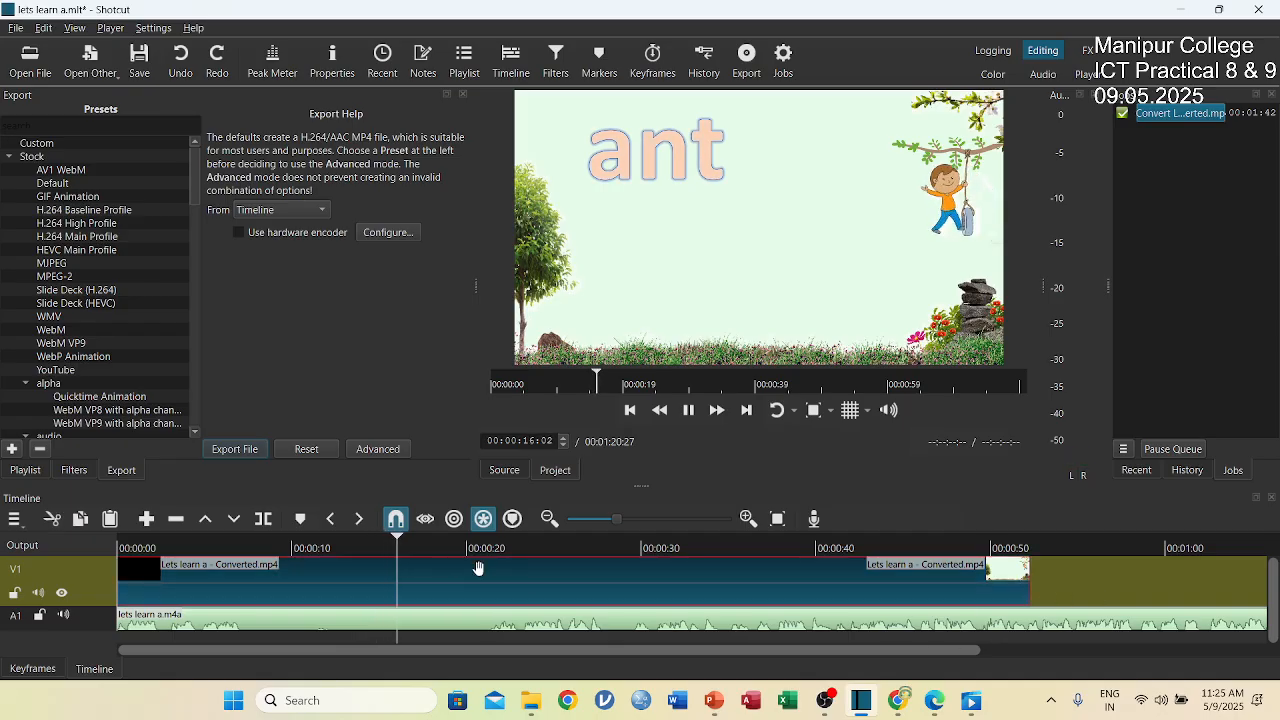
left_click_drag(416, 540, 83, 545)
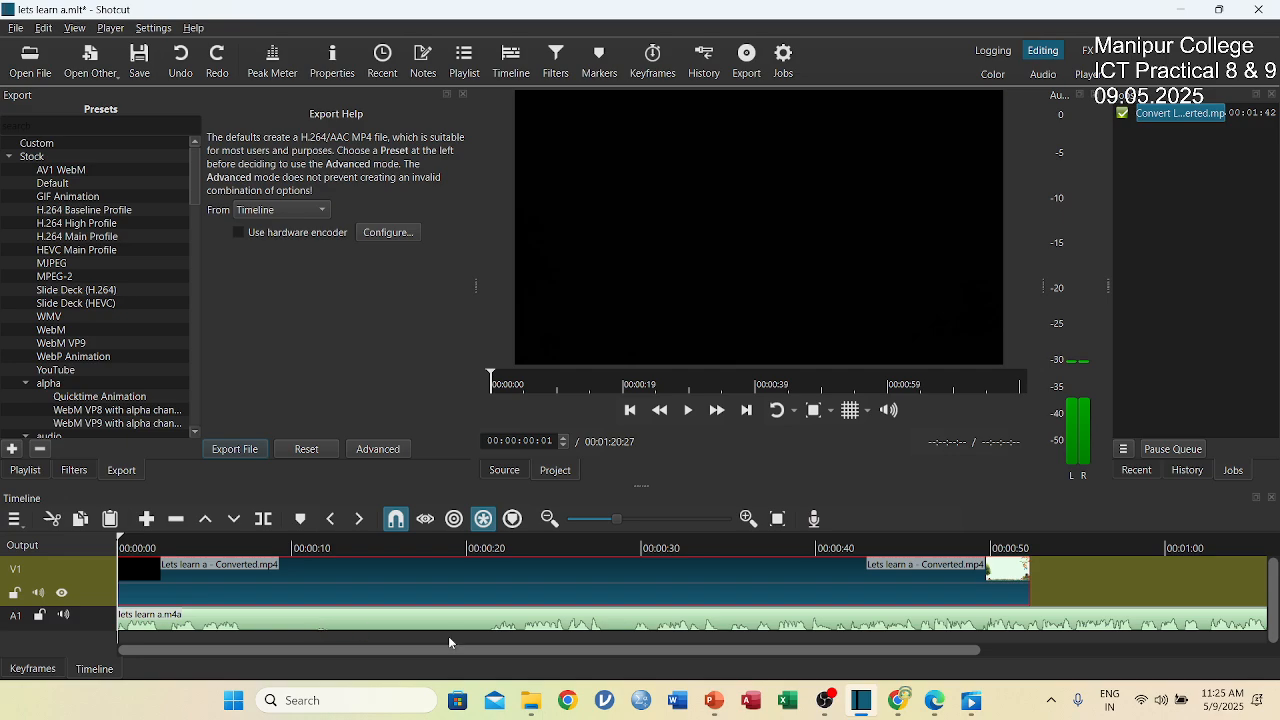
Move the whole audio clip on track A1 so that it starts at the end of the video clip.
key("minus")
key("minus")
key("minus")
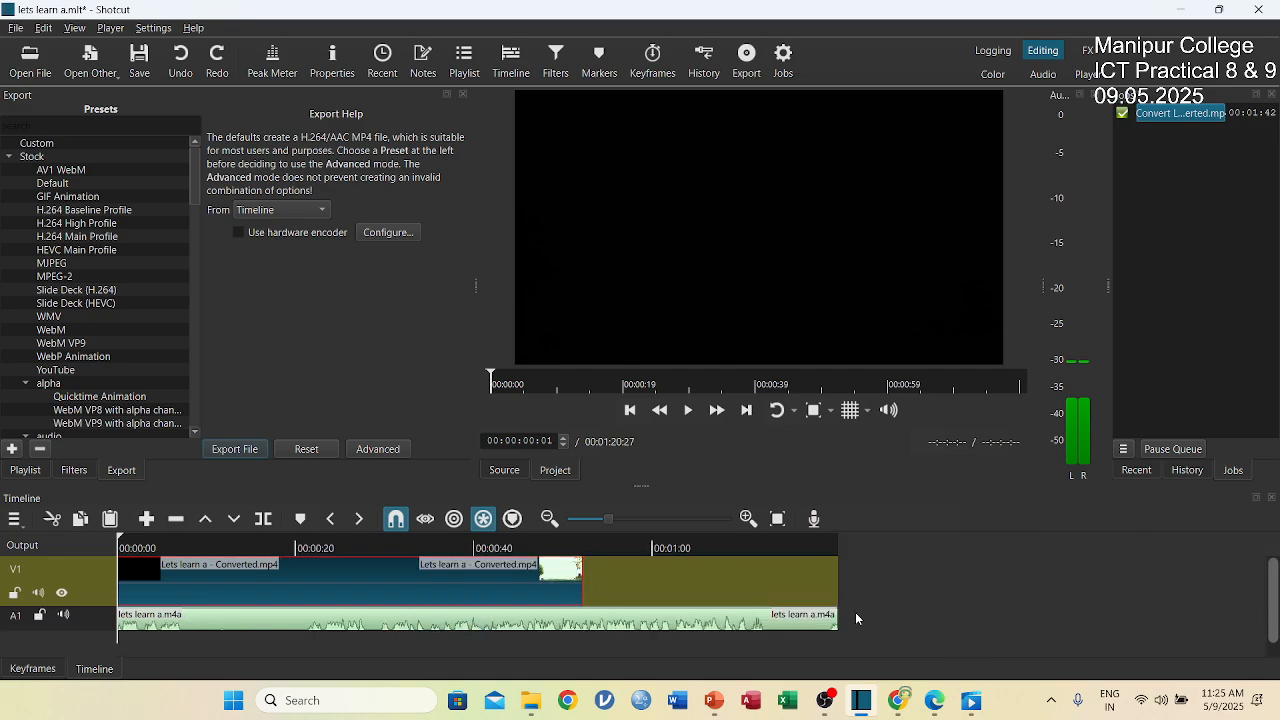
left_click(798, 621)
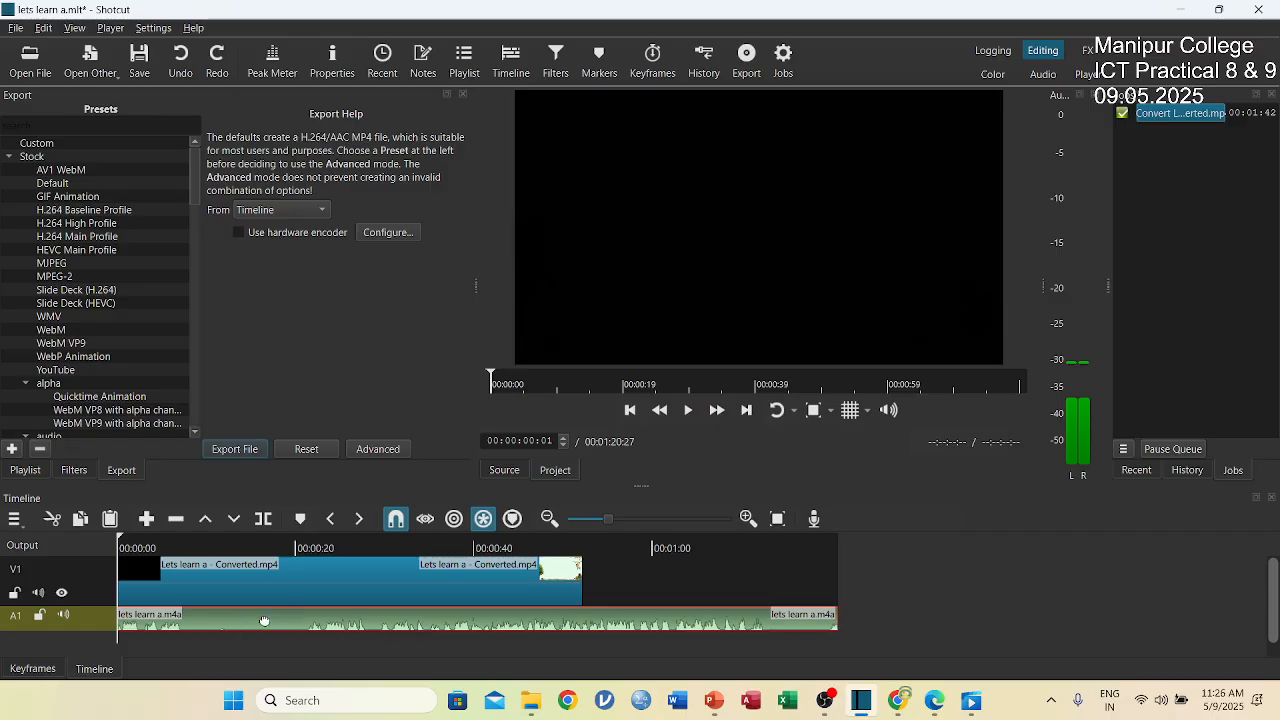
left_click_drag(264, 621, 750, 592)
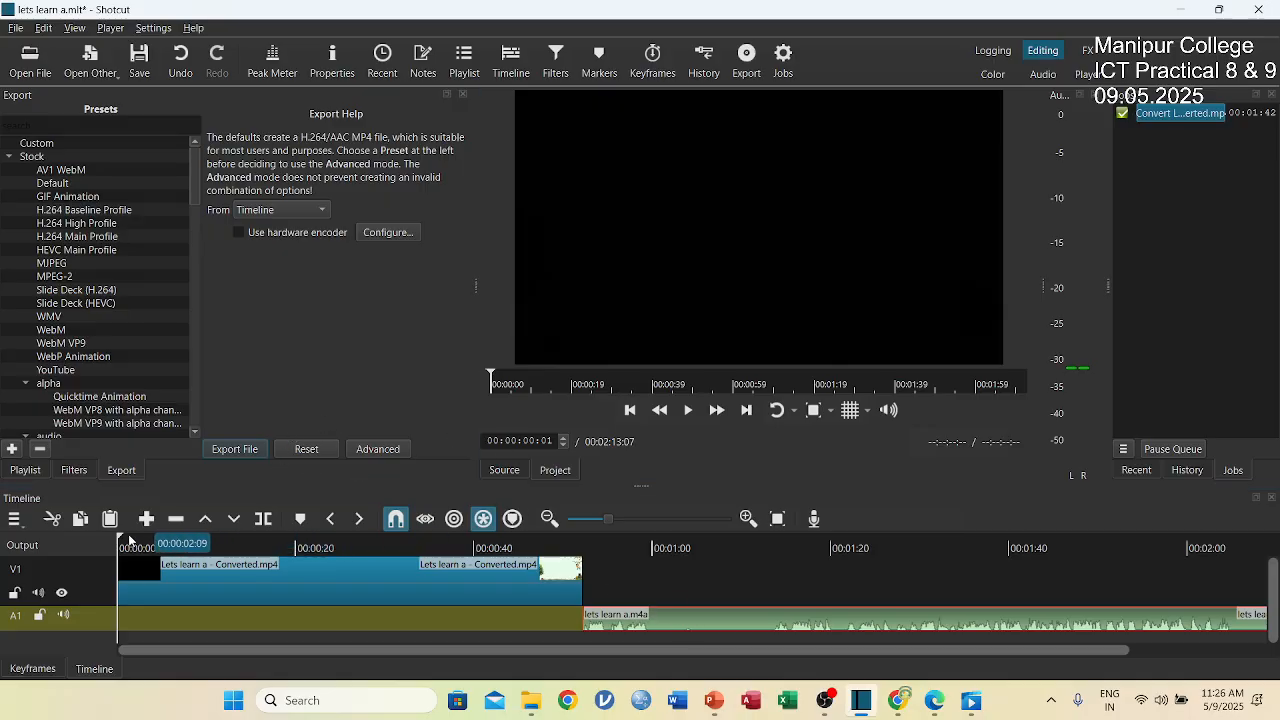
Split the audio clip on track A1 at 00:01:12:19 and delete its first segment.
left_click_drag(117, 538, 764, 556)
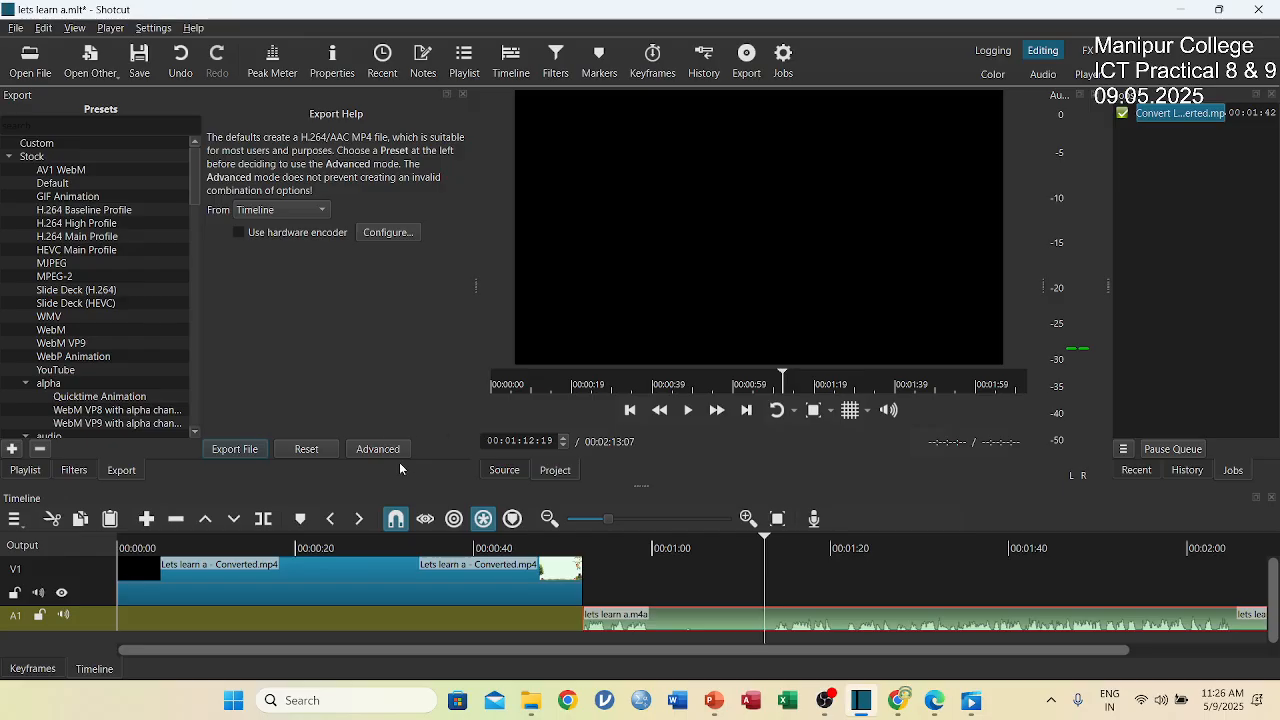
left_click(263, 518)
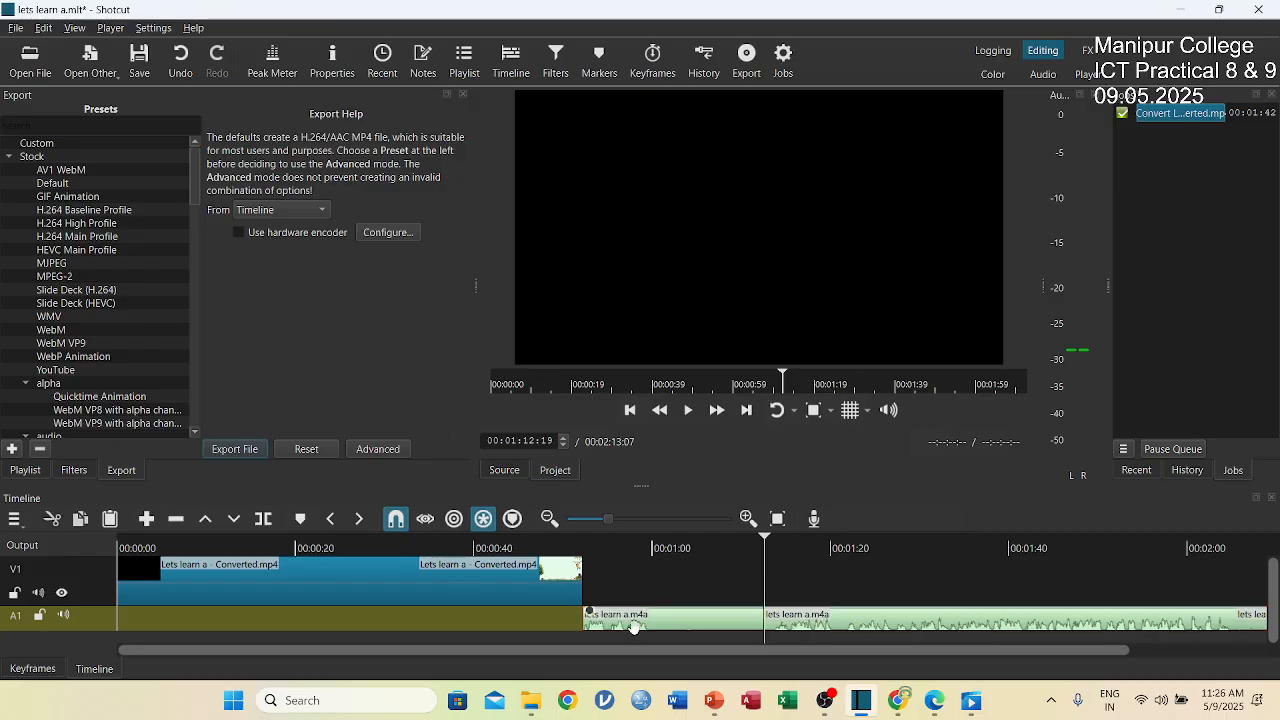
left_click(710, 623)
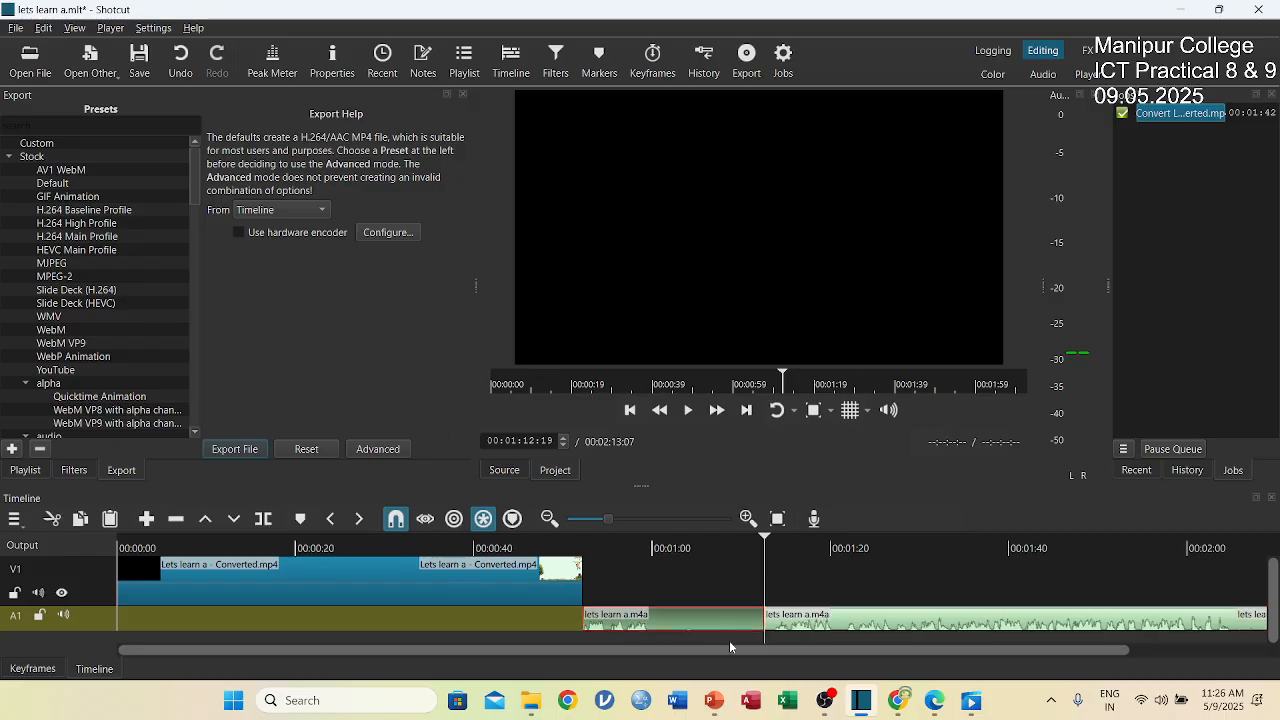
key("Delete")
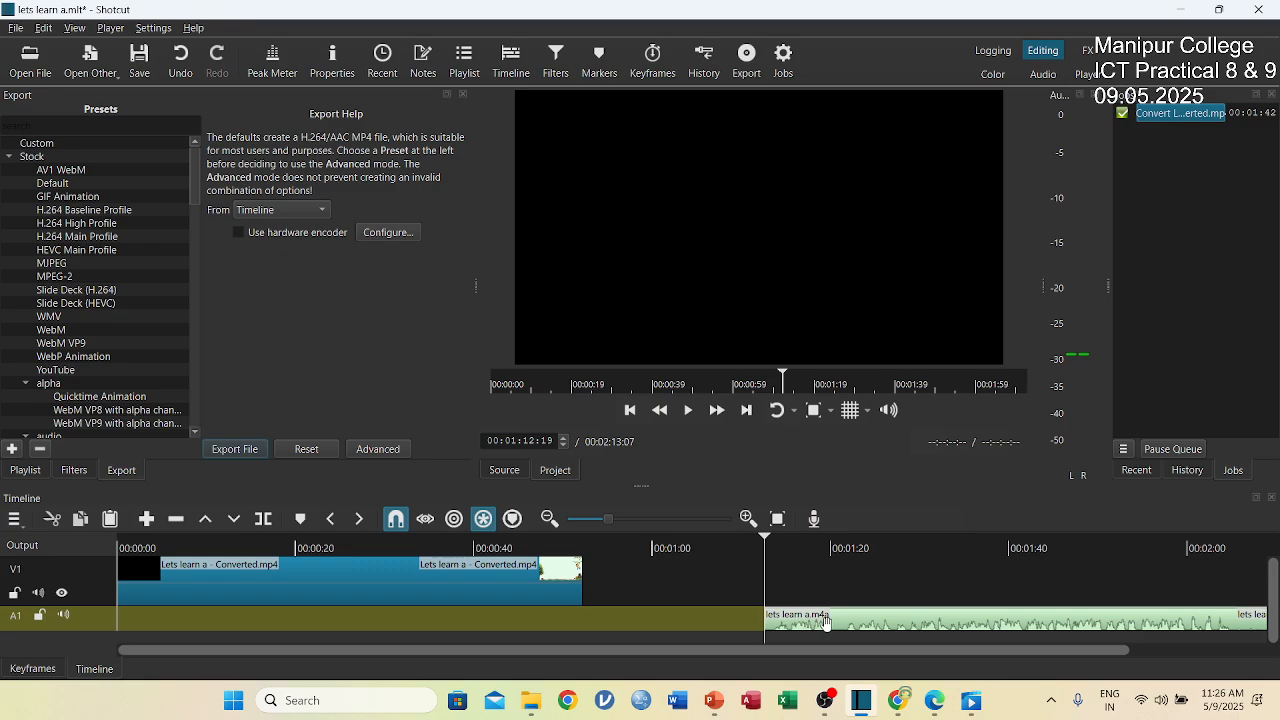
Move the remaining audio segment to the start of track A1, aligned with the beginning of the video.
left_click(893, 625)
left_click_drag(871, 622, 253, 609)
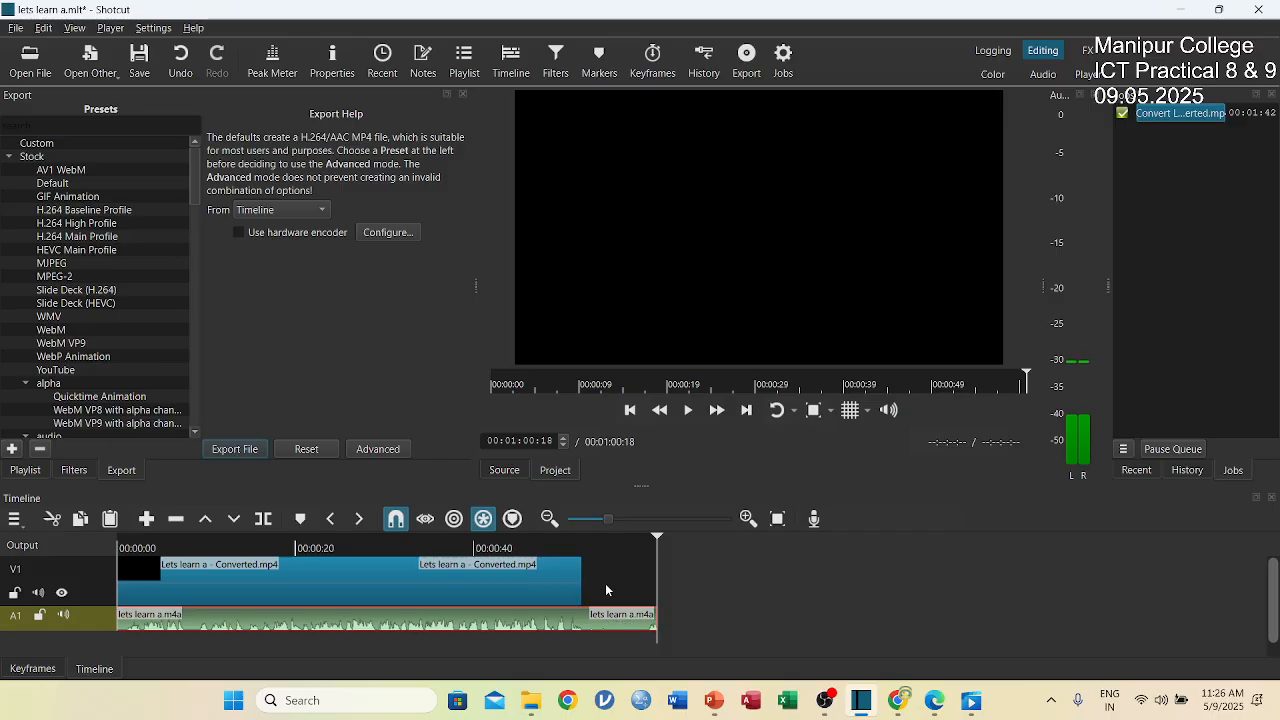
left_click(575, 588)
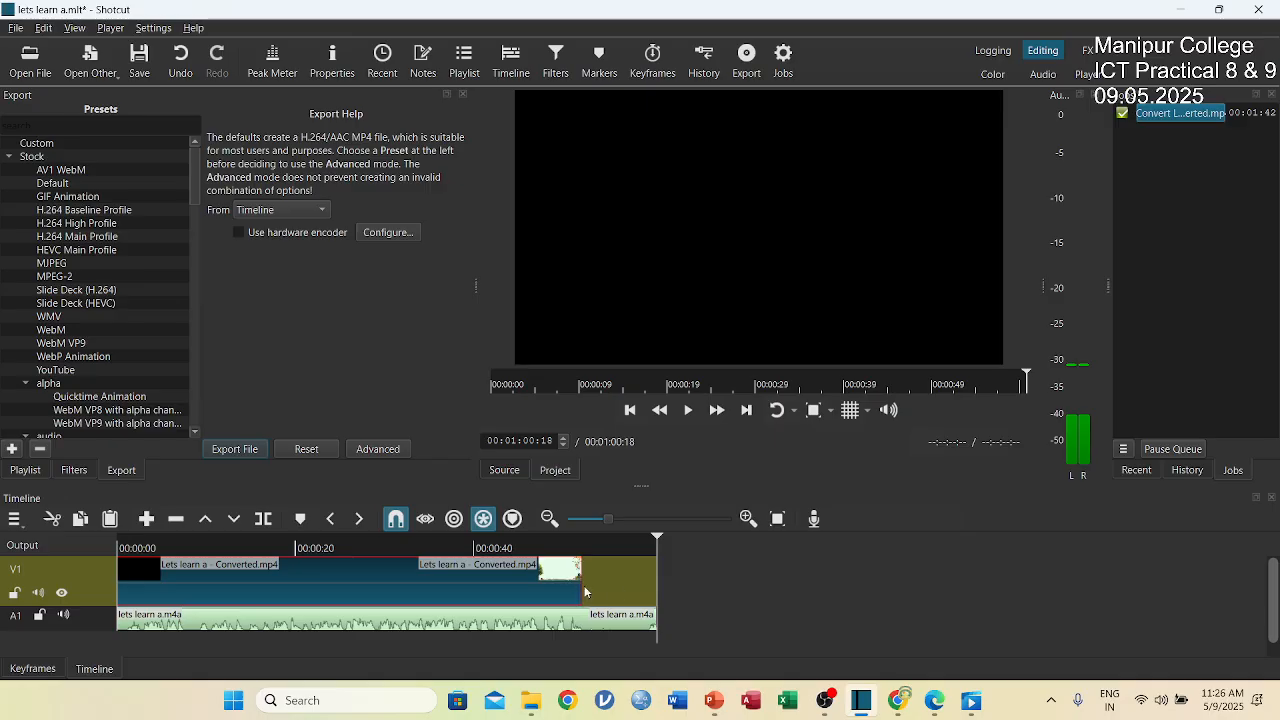
Split the audio clip on track A1 at 00:00:52:10, where the video ends, and delete the excess segment.
left_click(651, 618)
left_click(651, 618)
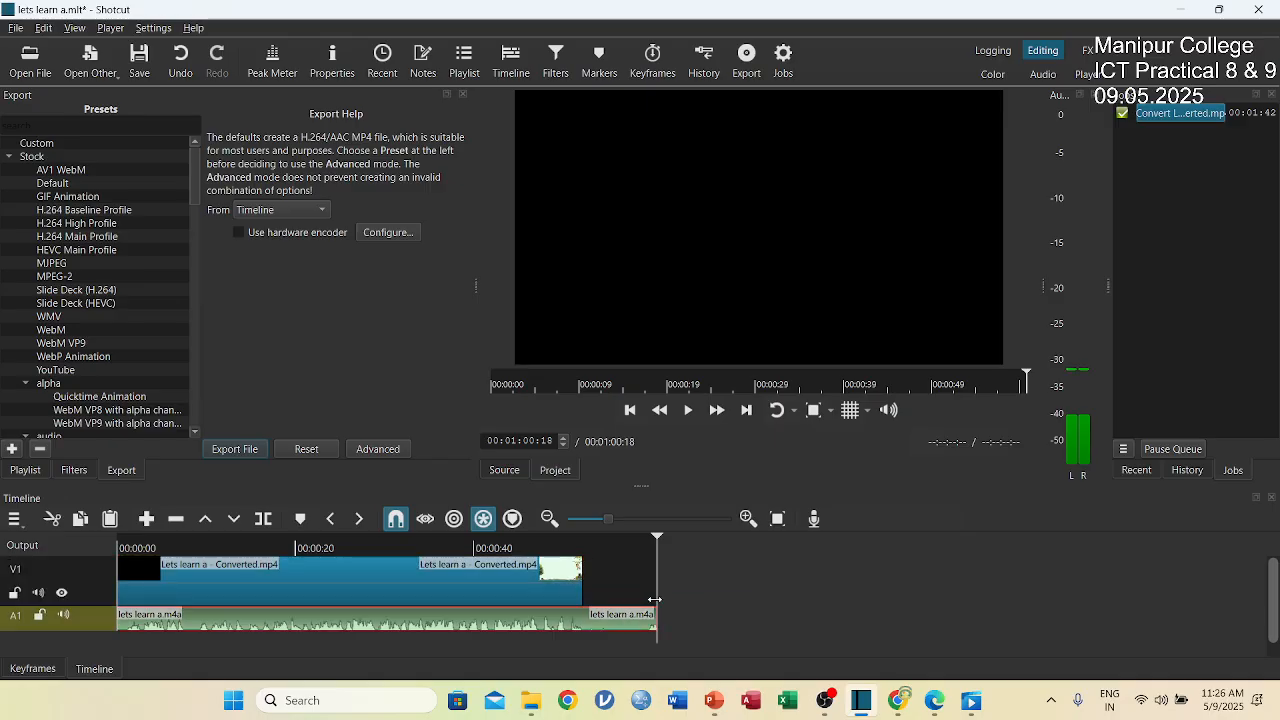
left_click_drag(655, 594, 540, 593)
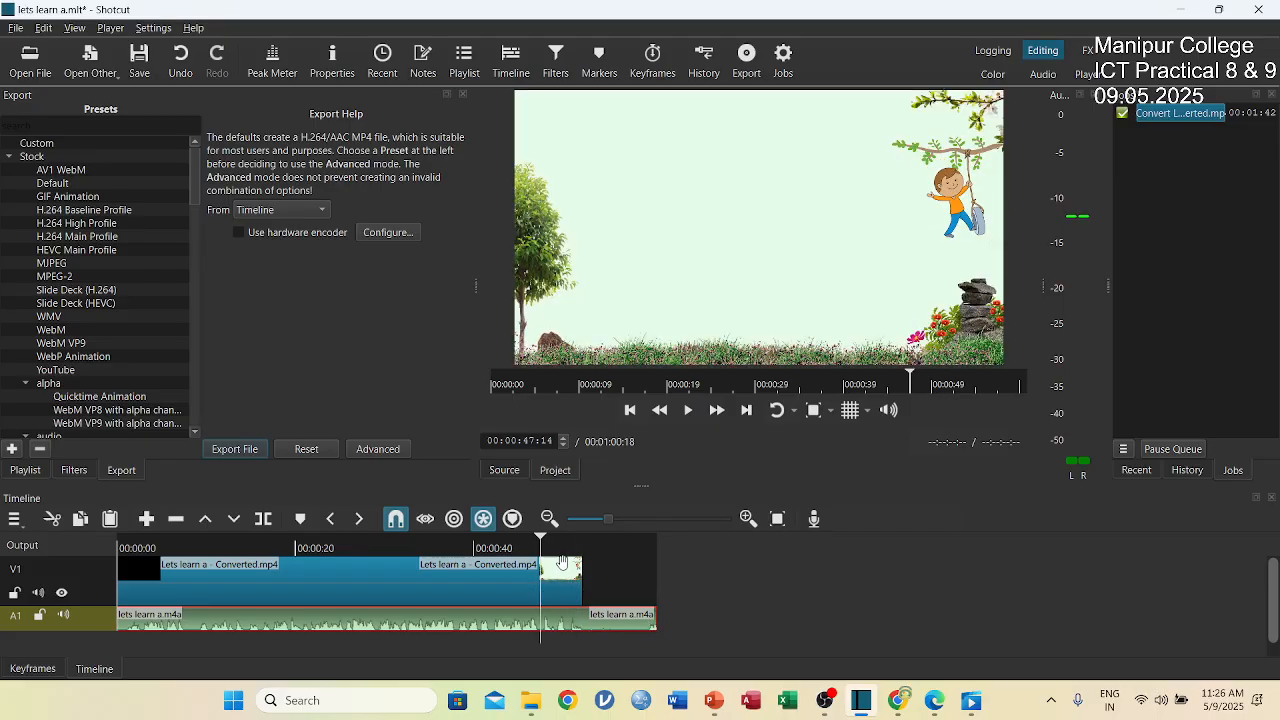
left_click_drag(541, 539, 587, 548)
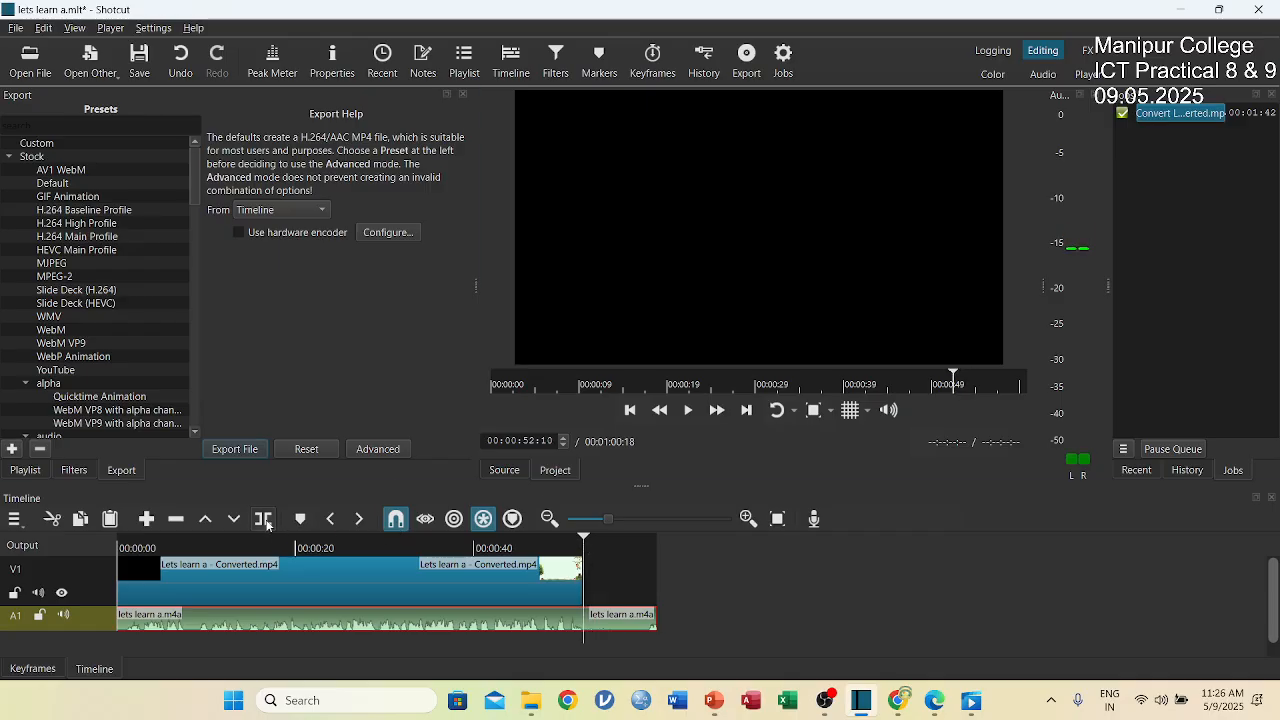
left_click(505, 612)
left_click(624, 620)
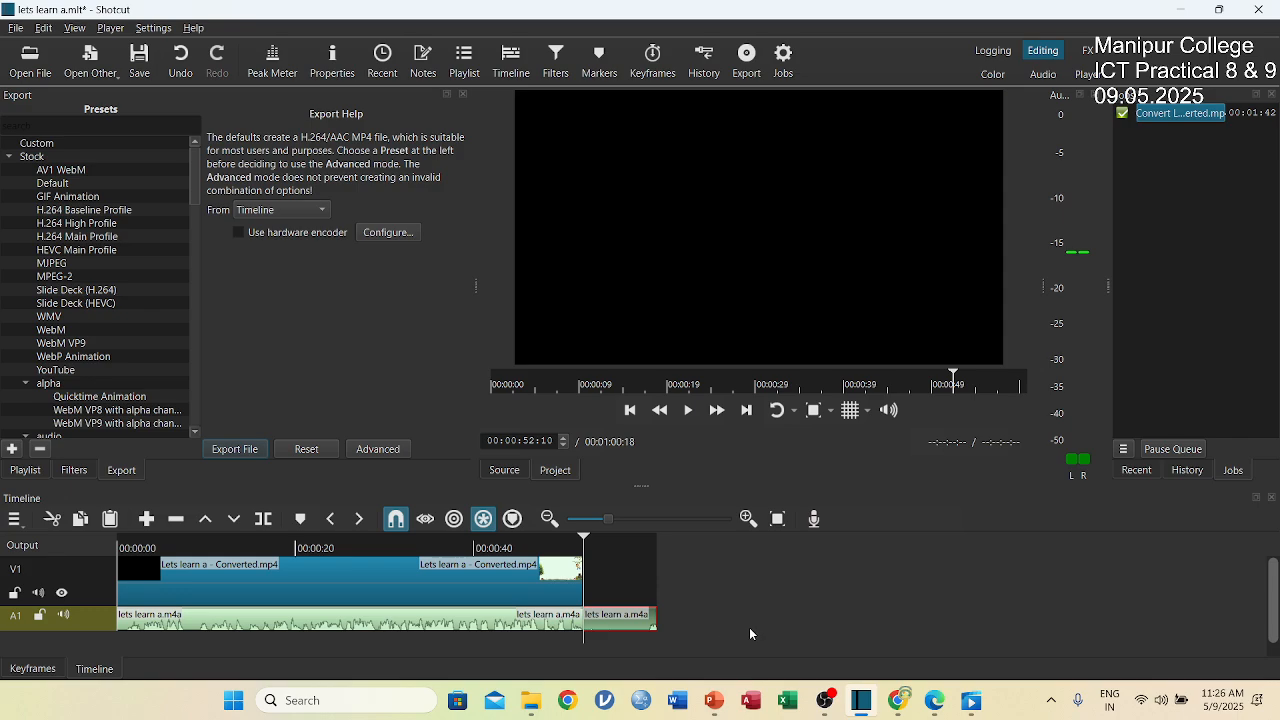
key("Delete")
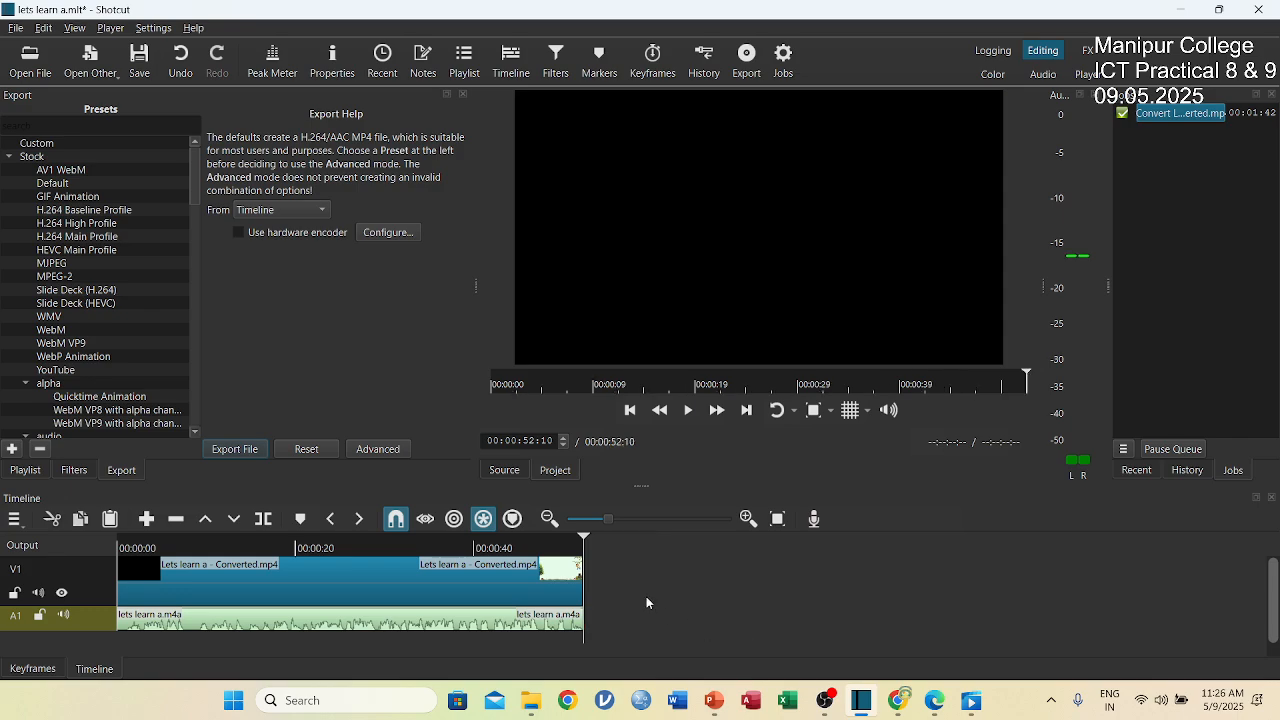
Play the timeline from the start, briefly muting track A1, to check the narration against the video.
left_click(352, 548)
left_click_drag(312, 555, 104, 564)
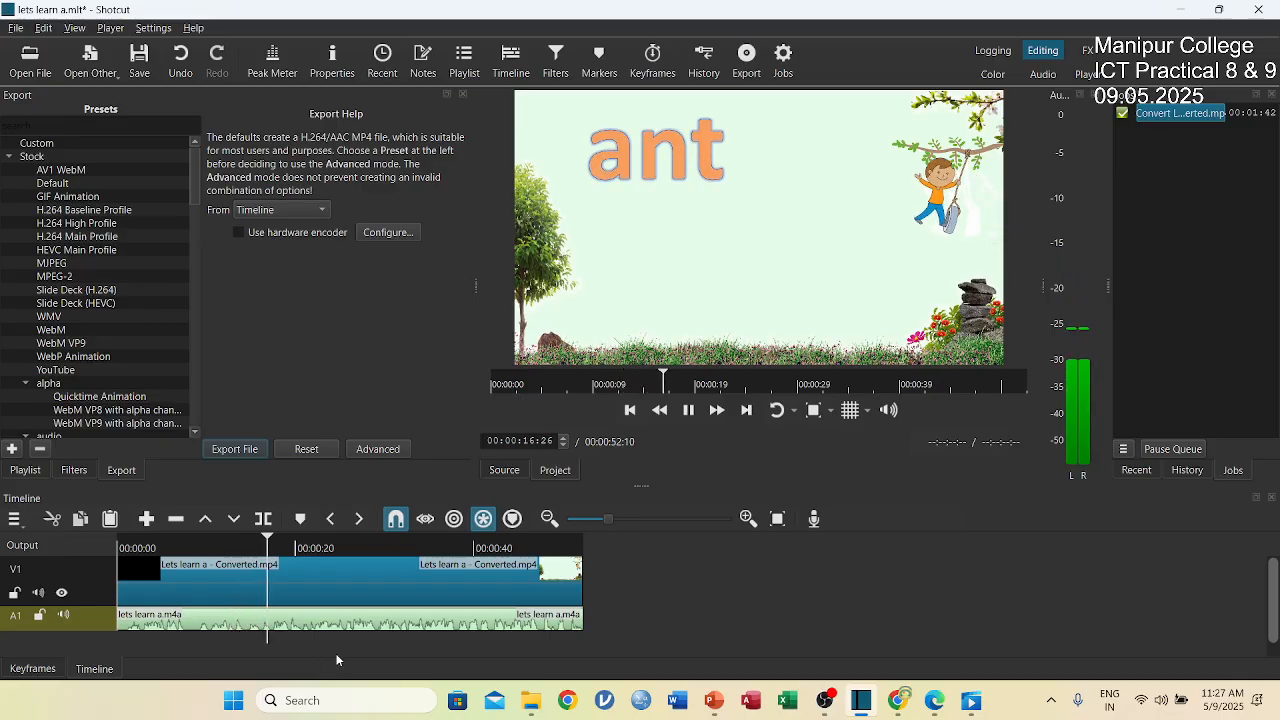
left_click(65, 617)
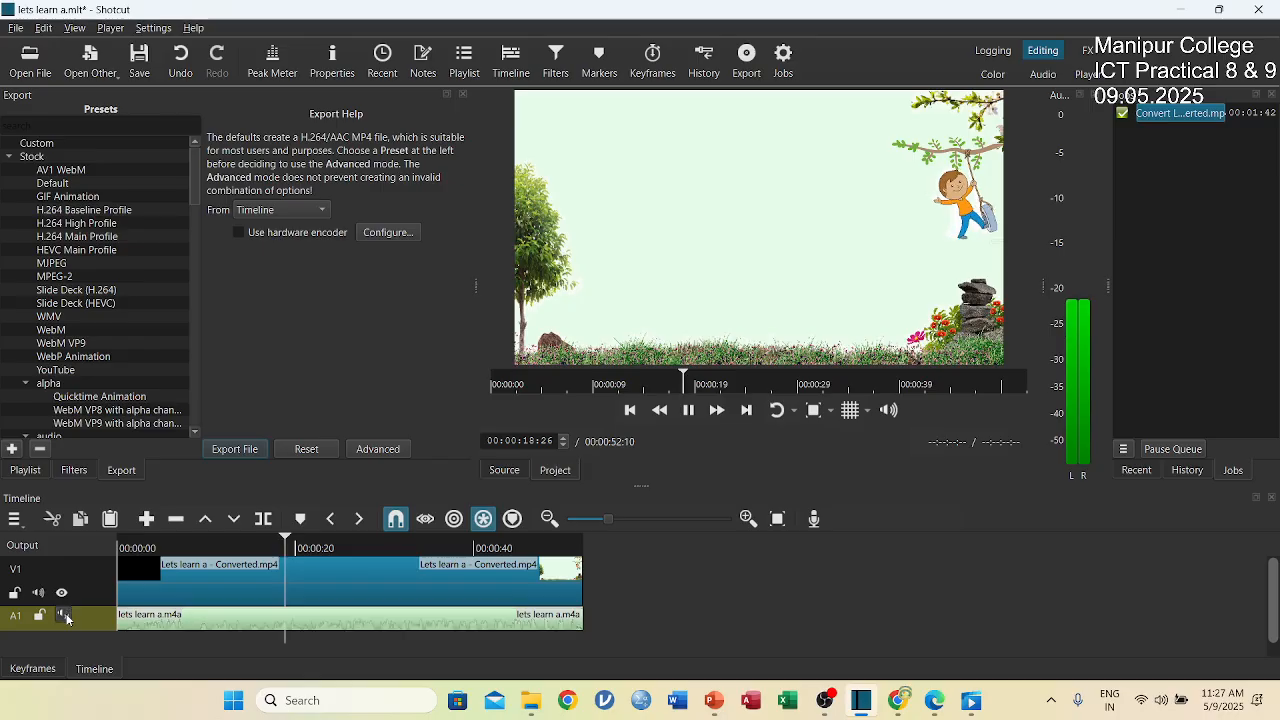
left_click(65, 617)
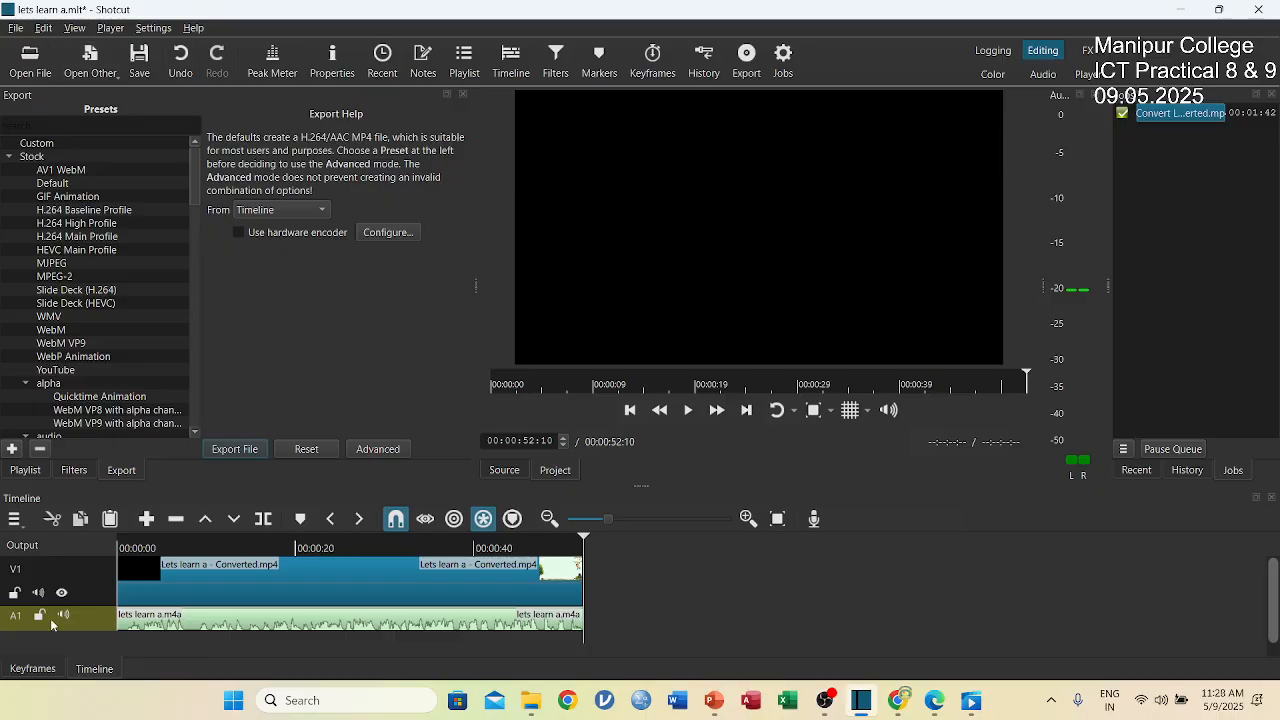
Add a second audio track, A2, below A1 and make it the current track.
right_click(51, 645)
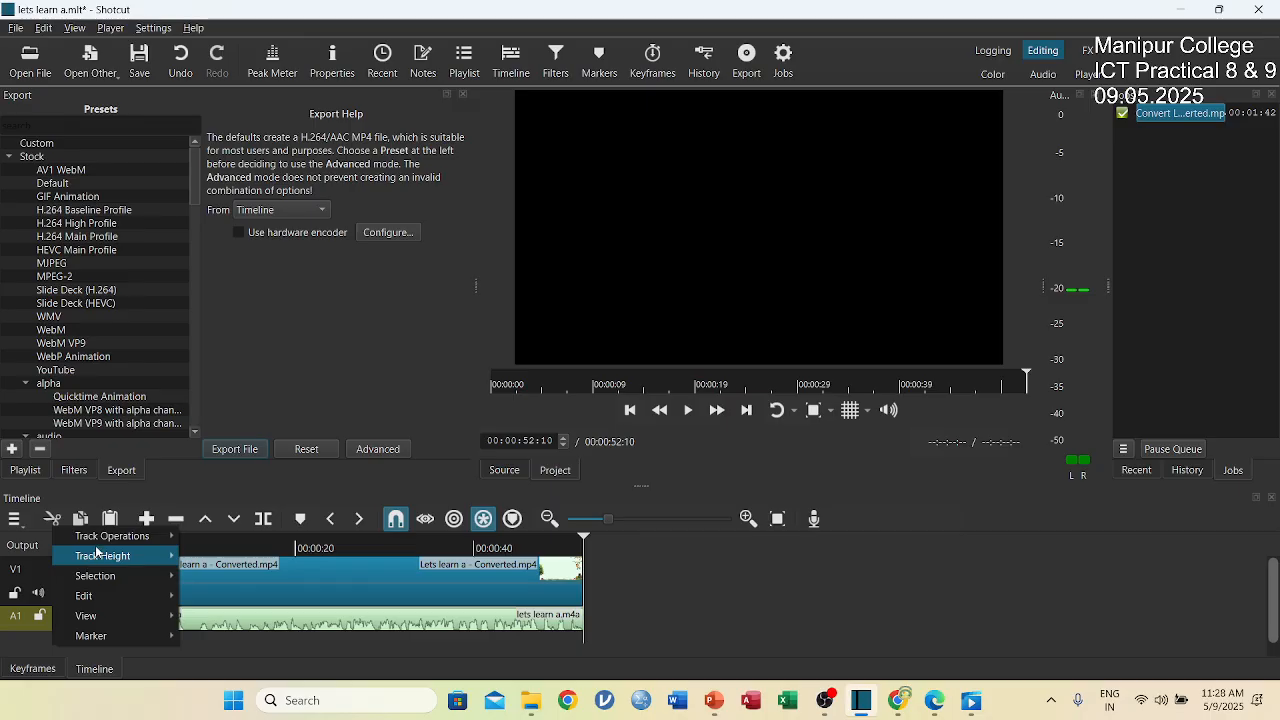
mouse_move(104, 541)
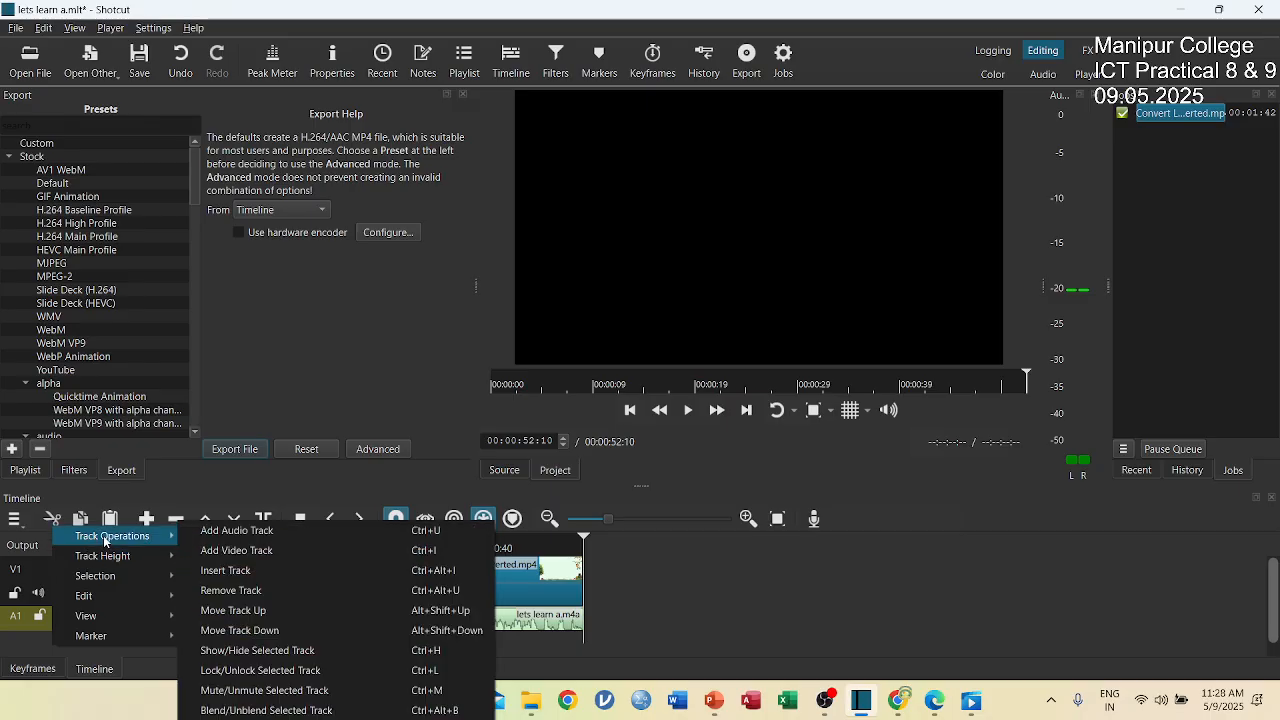
left_click(225, 531)
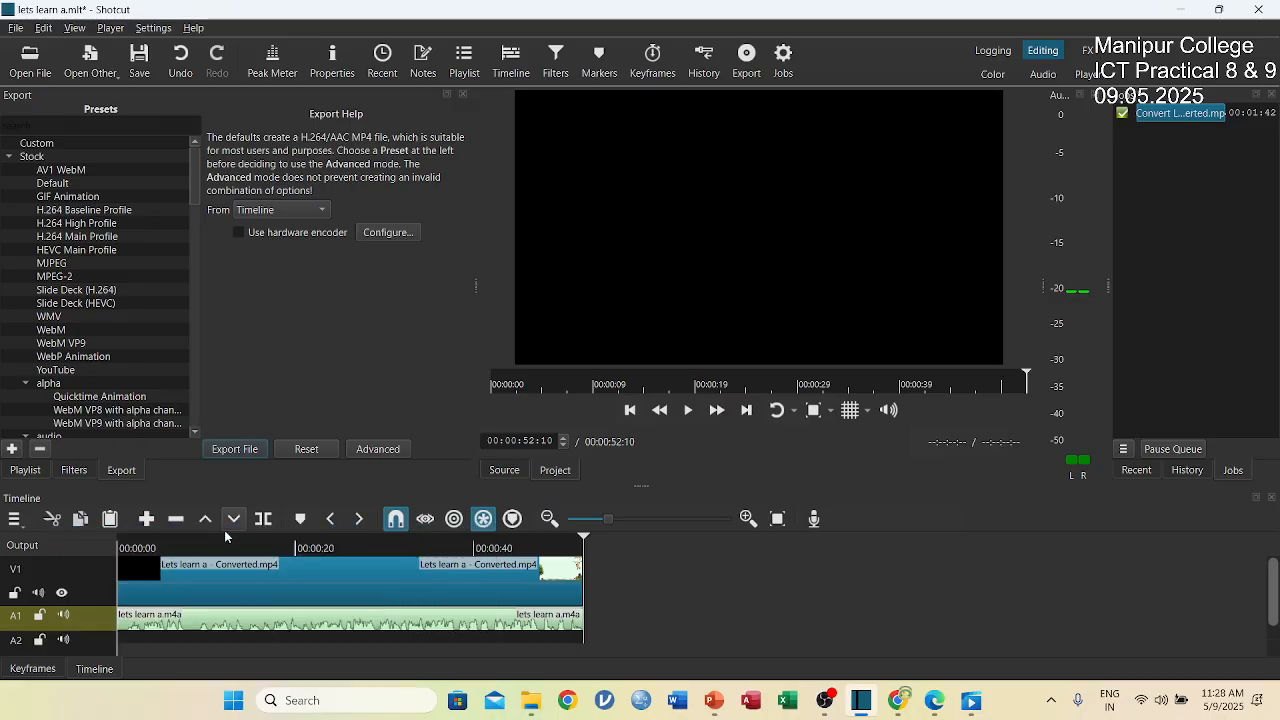
left_click(95, 638)
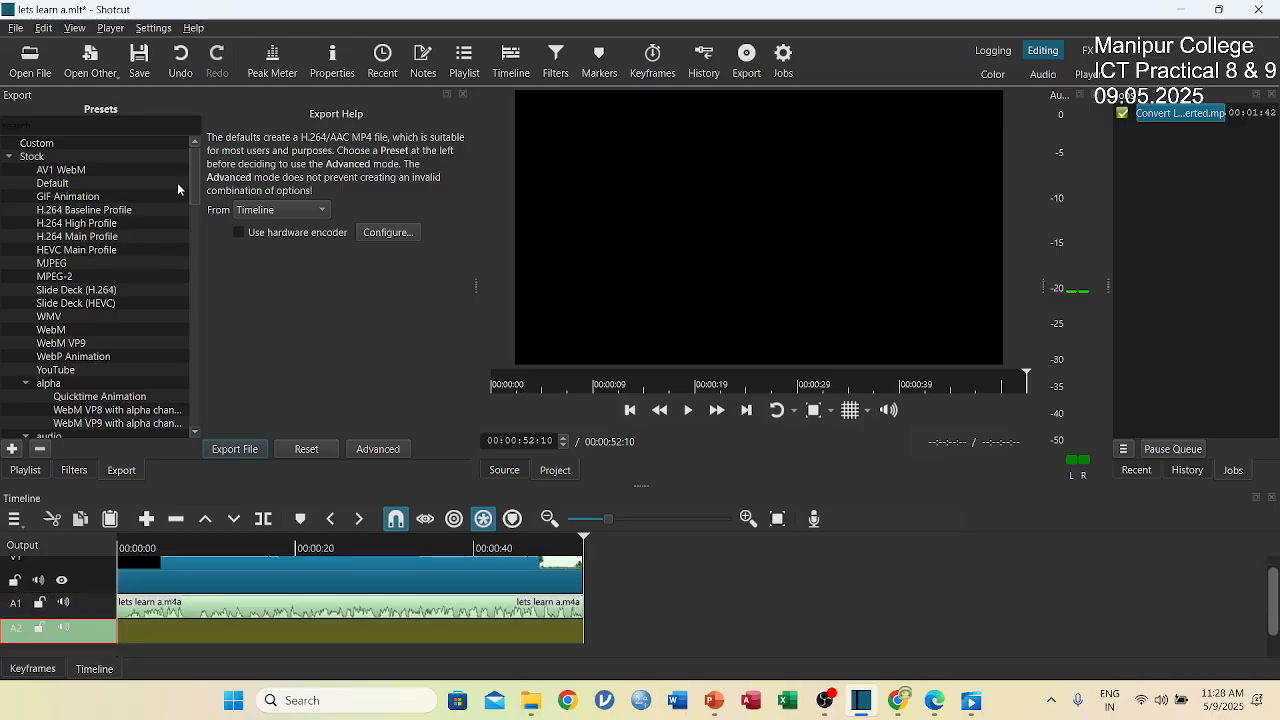
Open the file "trail ai remove [music]" from the Music folder as the source clip.
left_click(30, 58)
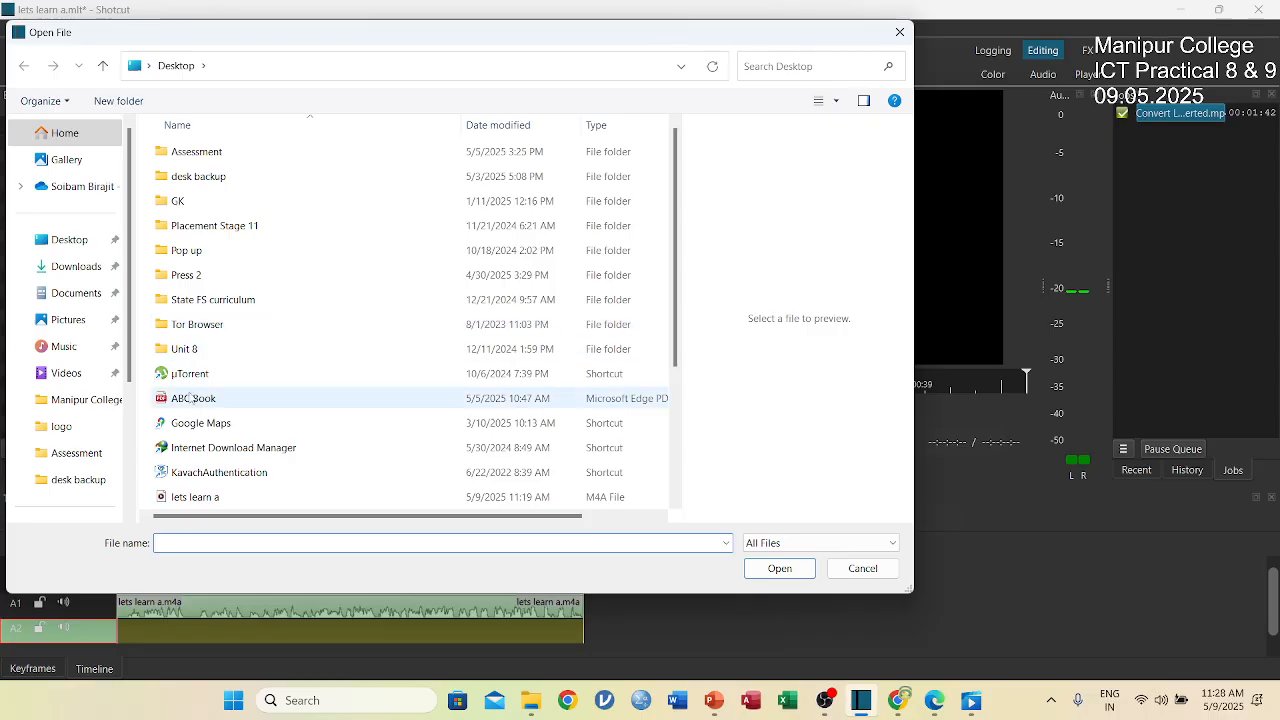
left_click(80, 350)
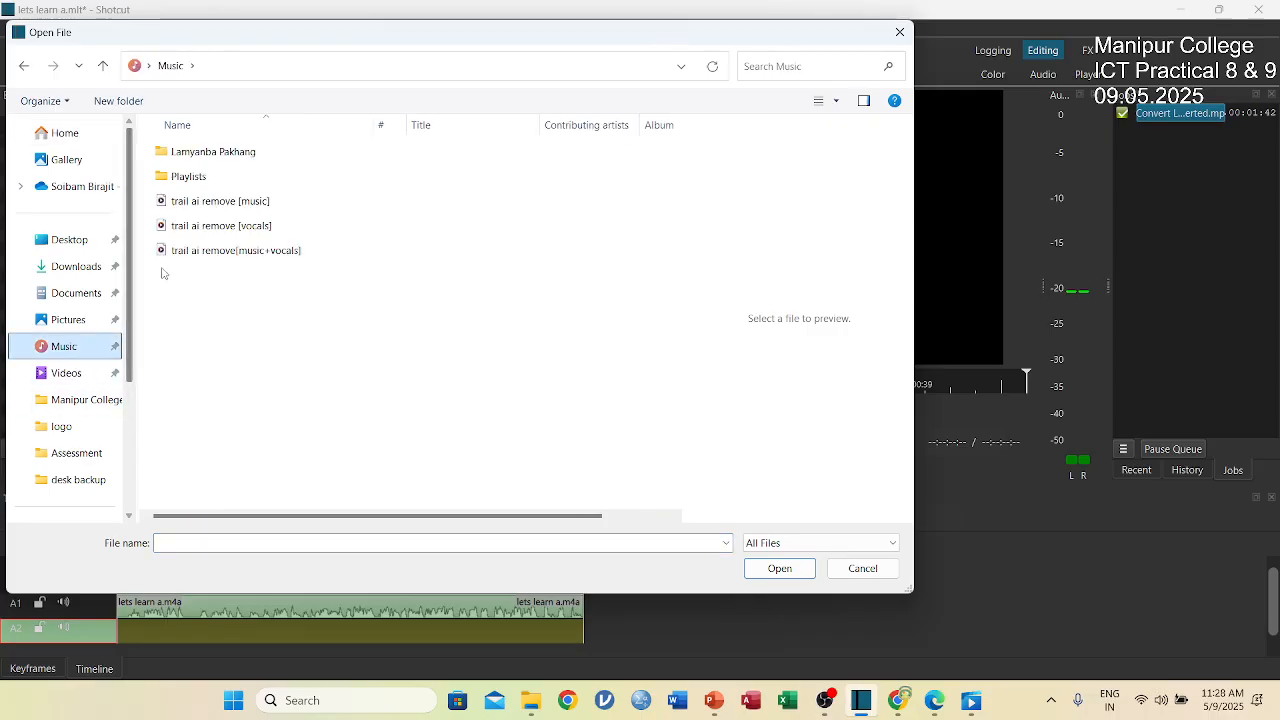
left_click(222, 203)
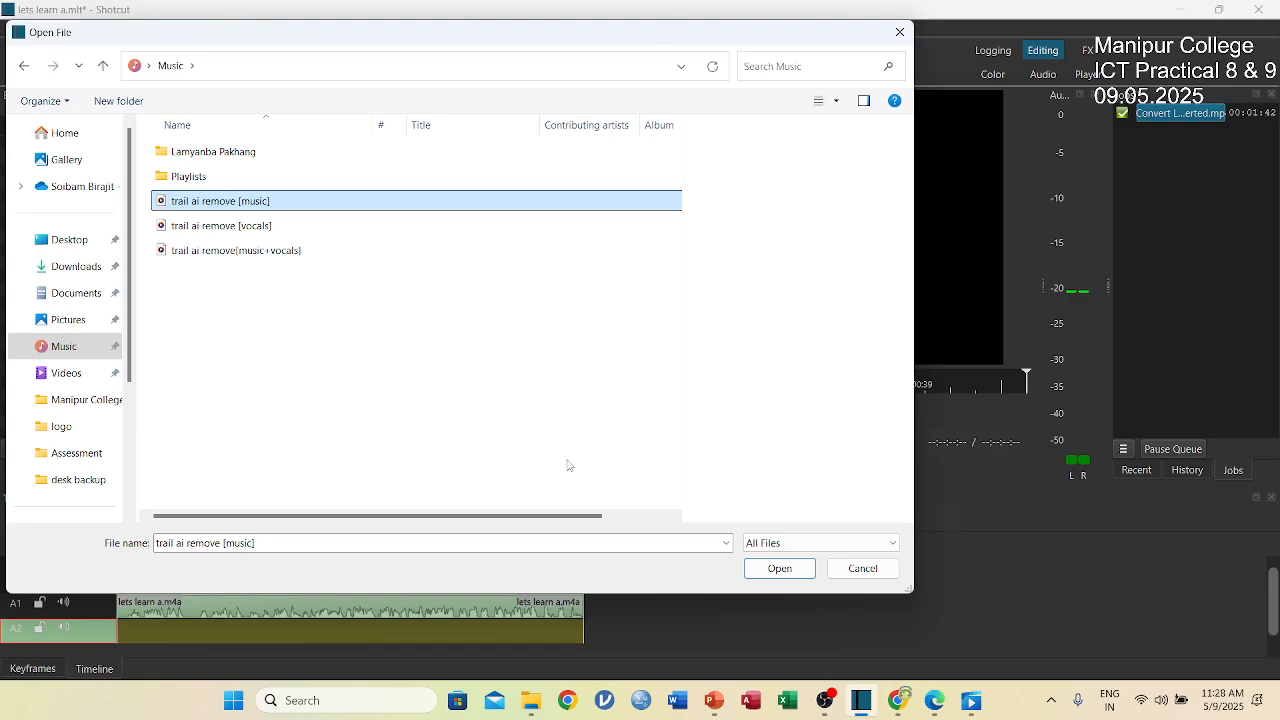
left_click(780, 569)
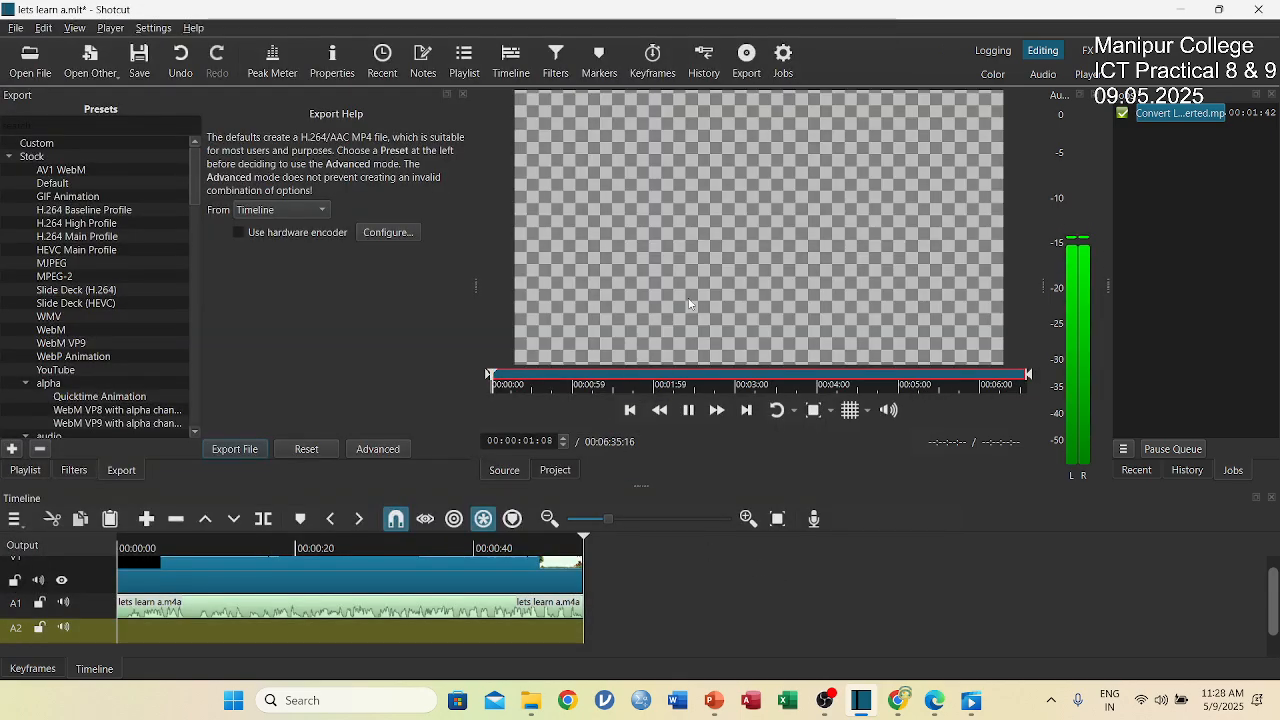
Set the music clip's in point to 00:01:25:15 and return its preview playhead to 00:00:00:00.
left_click_drag(491, 372, 605, 375)
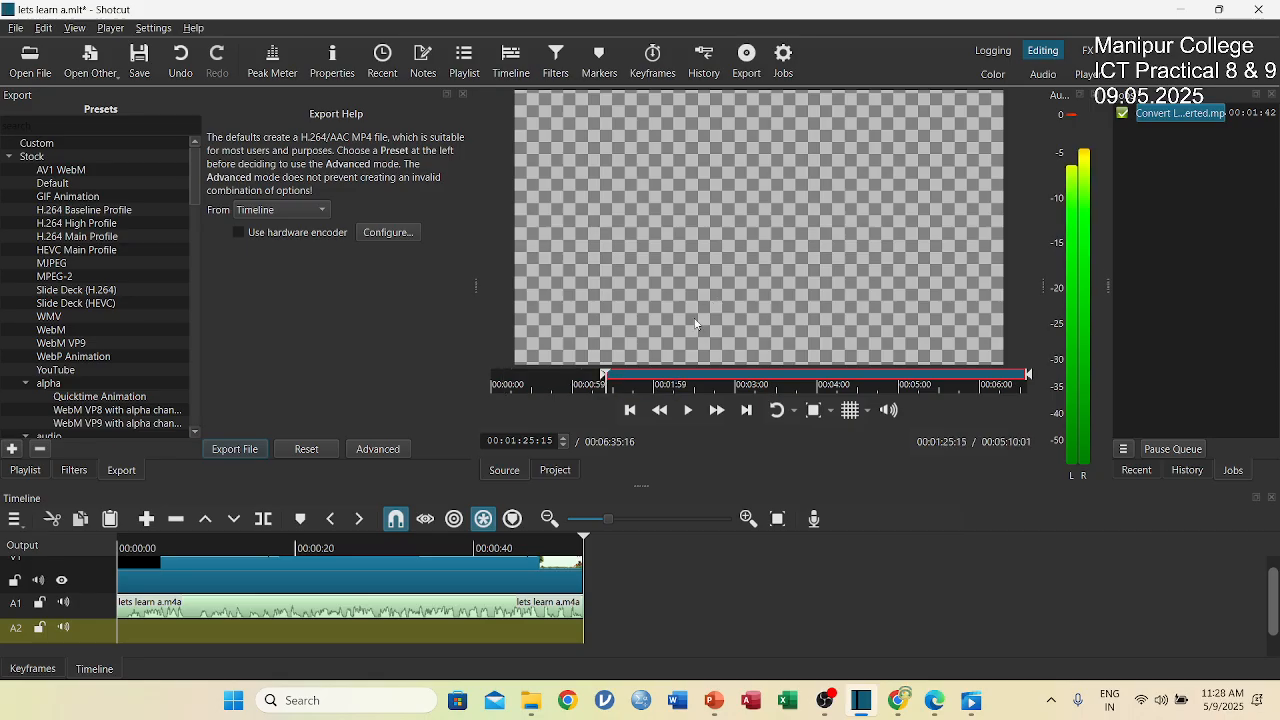
left_click(636, 378)
left_click_drag(636, 378, 489, 376)
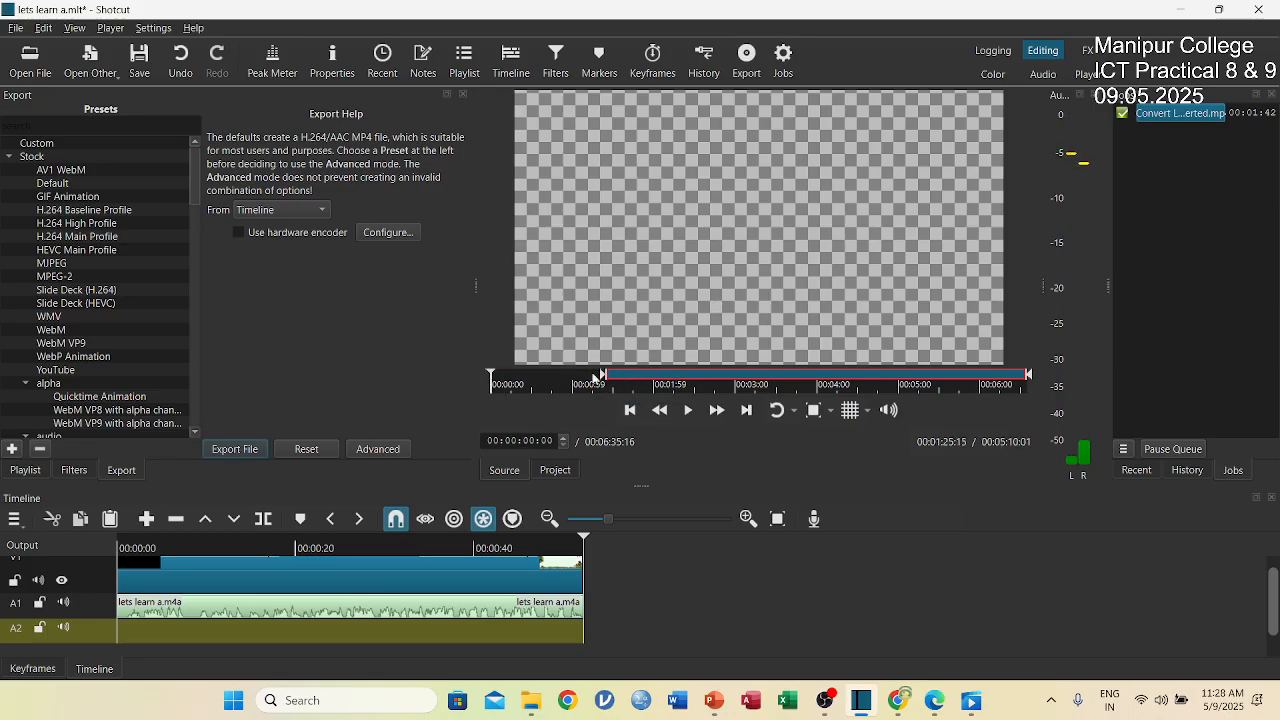
Place the trimmed music clip at the start of track A2 and play the timeline from about 00:00:08.
left_click_drag(636, 350, 143, 638)
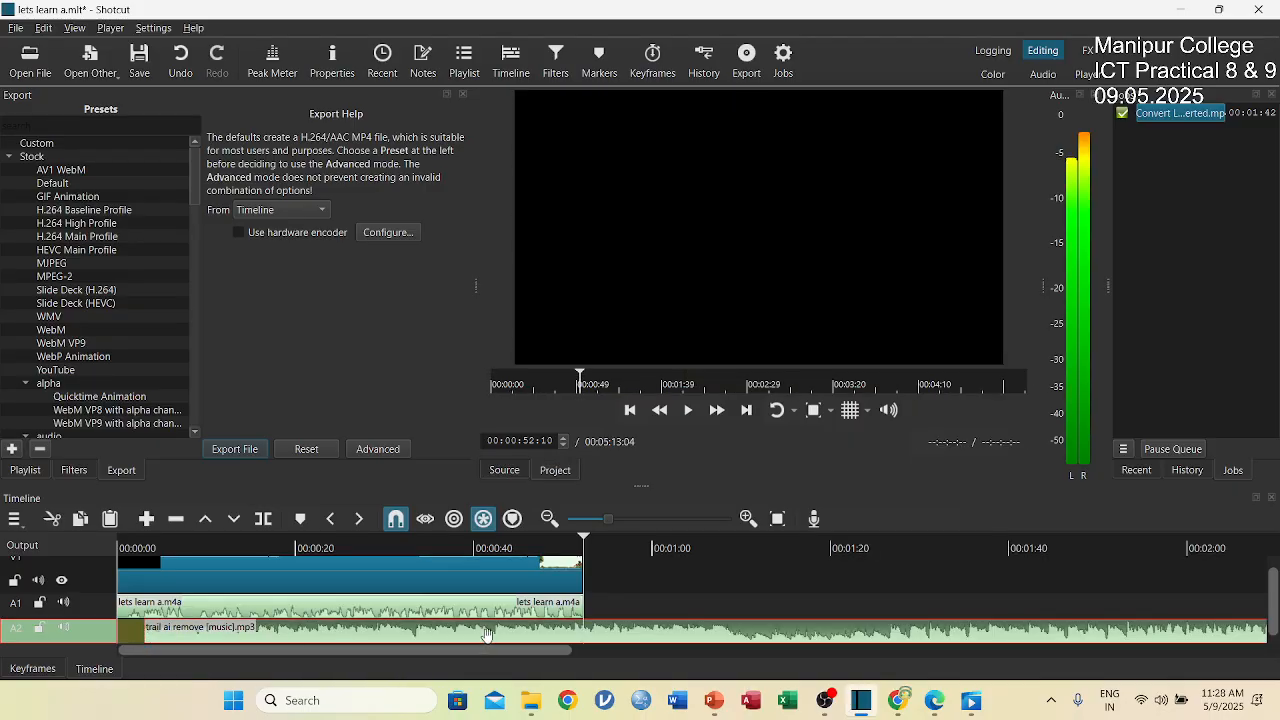
left_click_drag(487, 634, 441, 638)
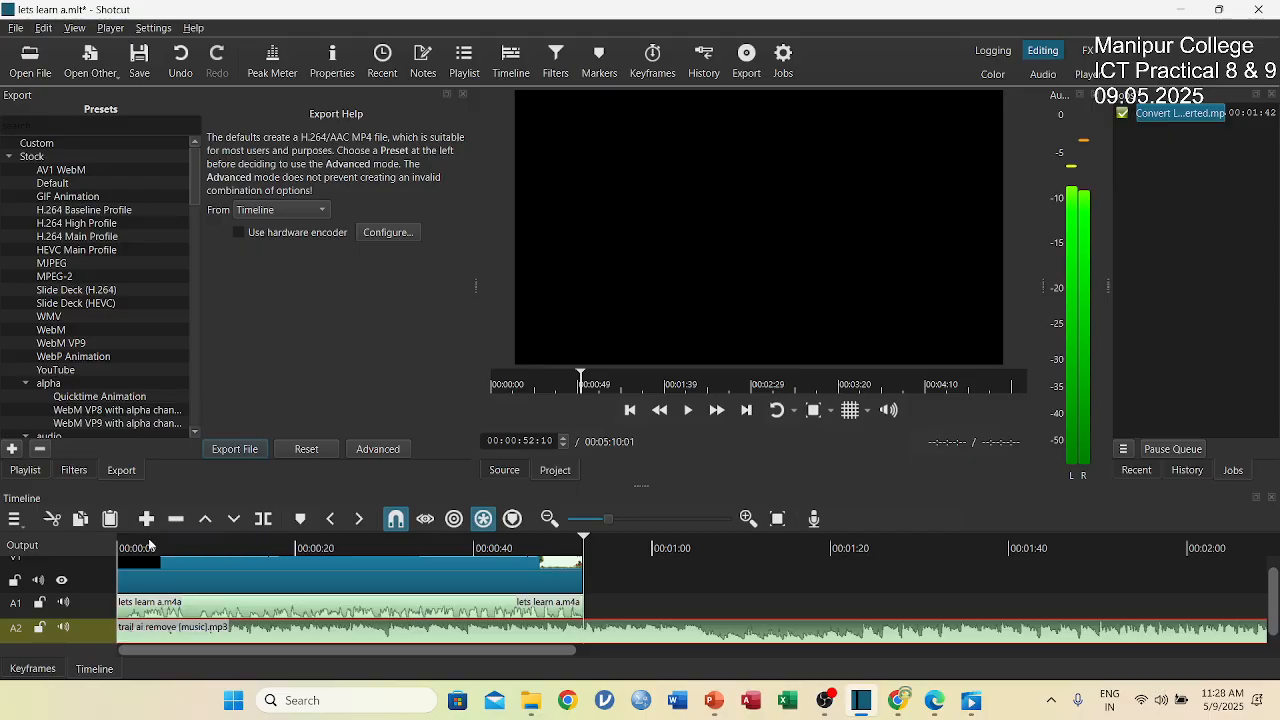
left_click_drag(145, 545, 193, 546)
key("space")
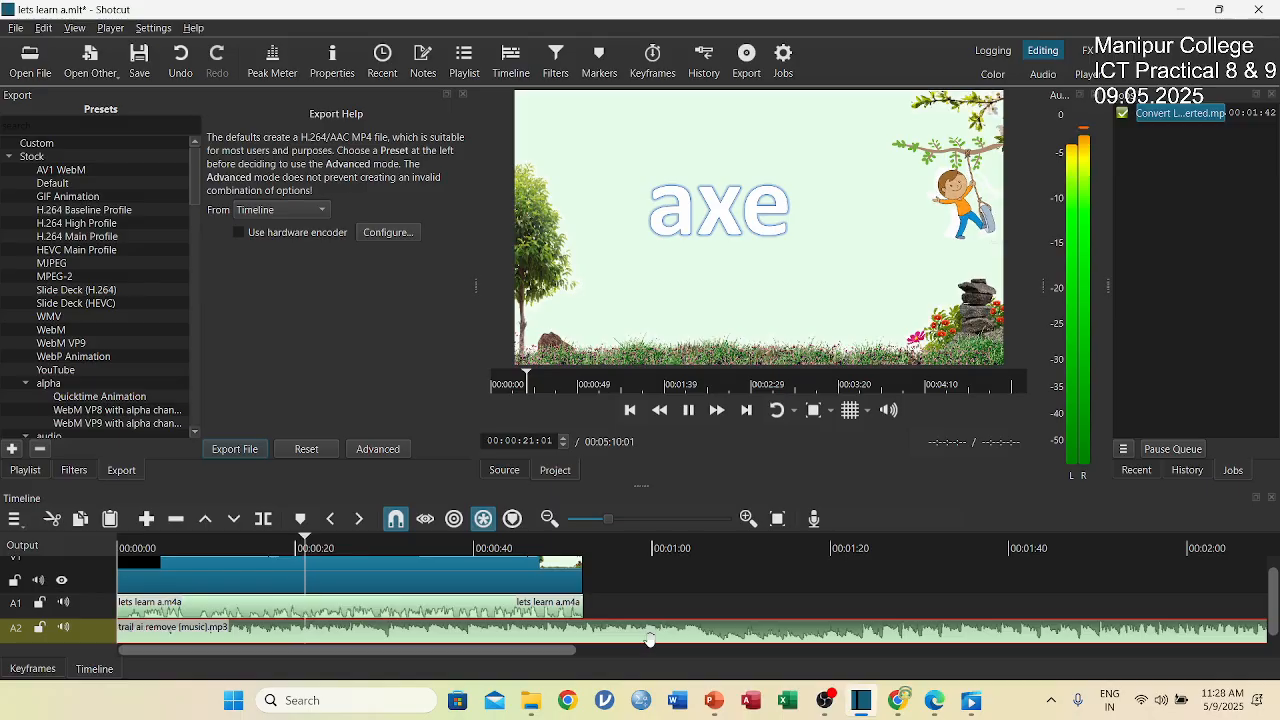
Split the A2 music clip at 00:00:52:21, delete the part after the split, and move the playhead back to about 00:00:13.
key("space")
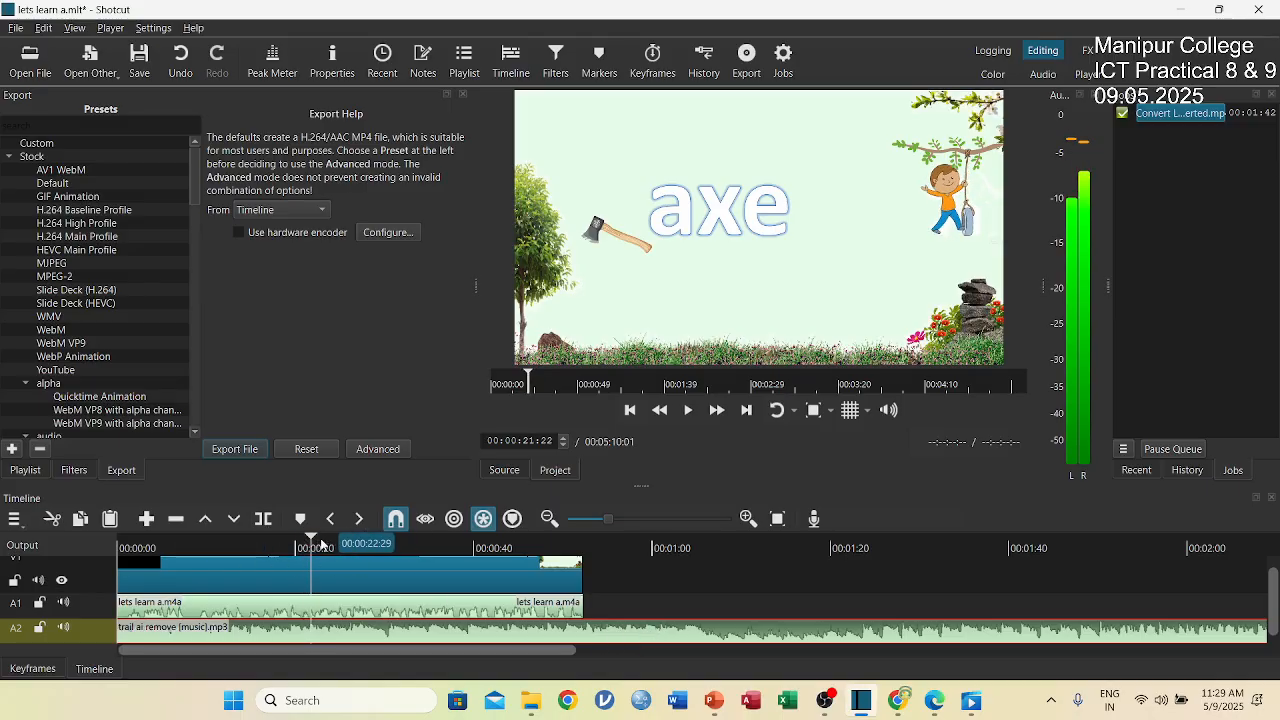
left_click_drag(312, 540, 586, 548)
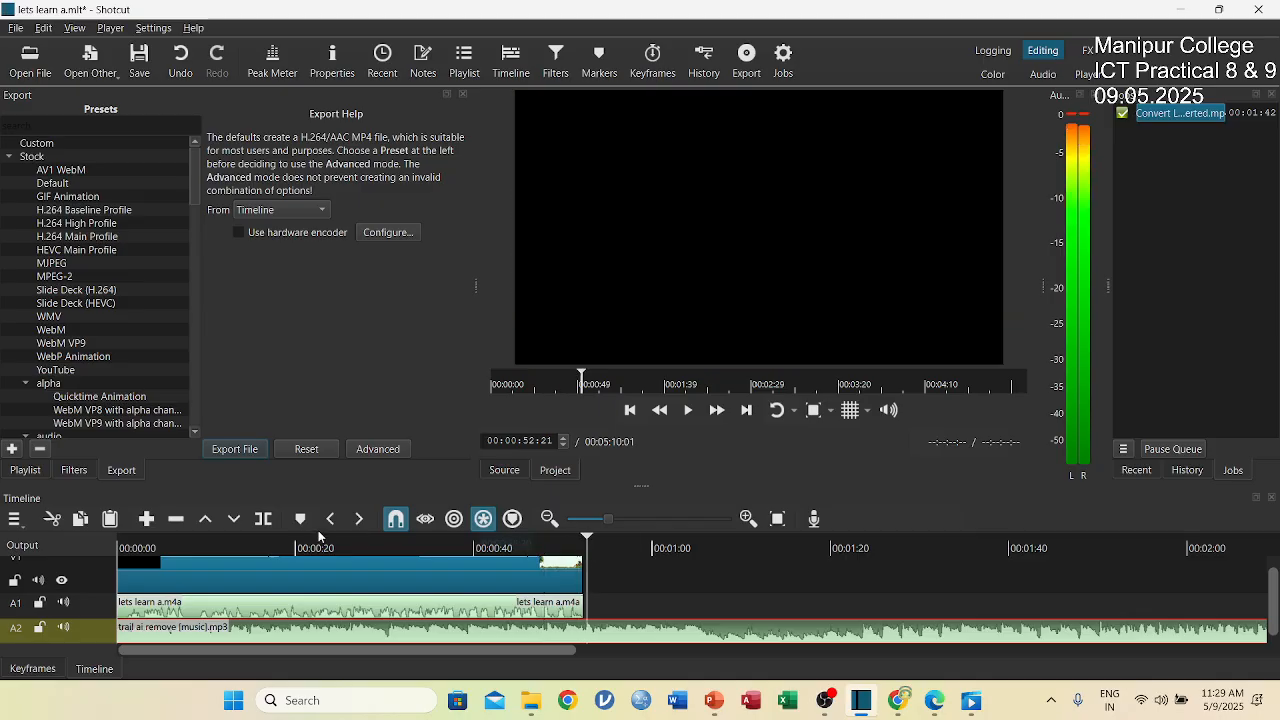
left_click(263, 518)
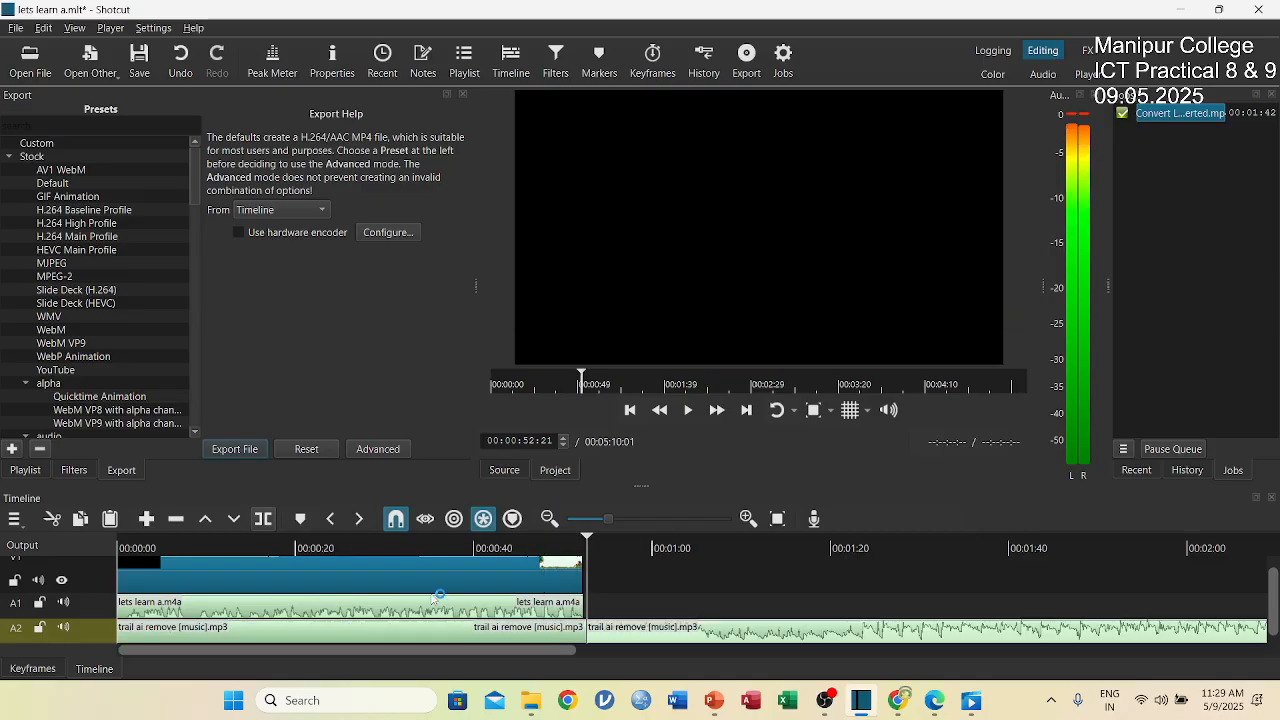
left_click(645, 632)
key("Delete")
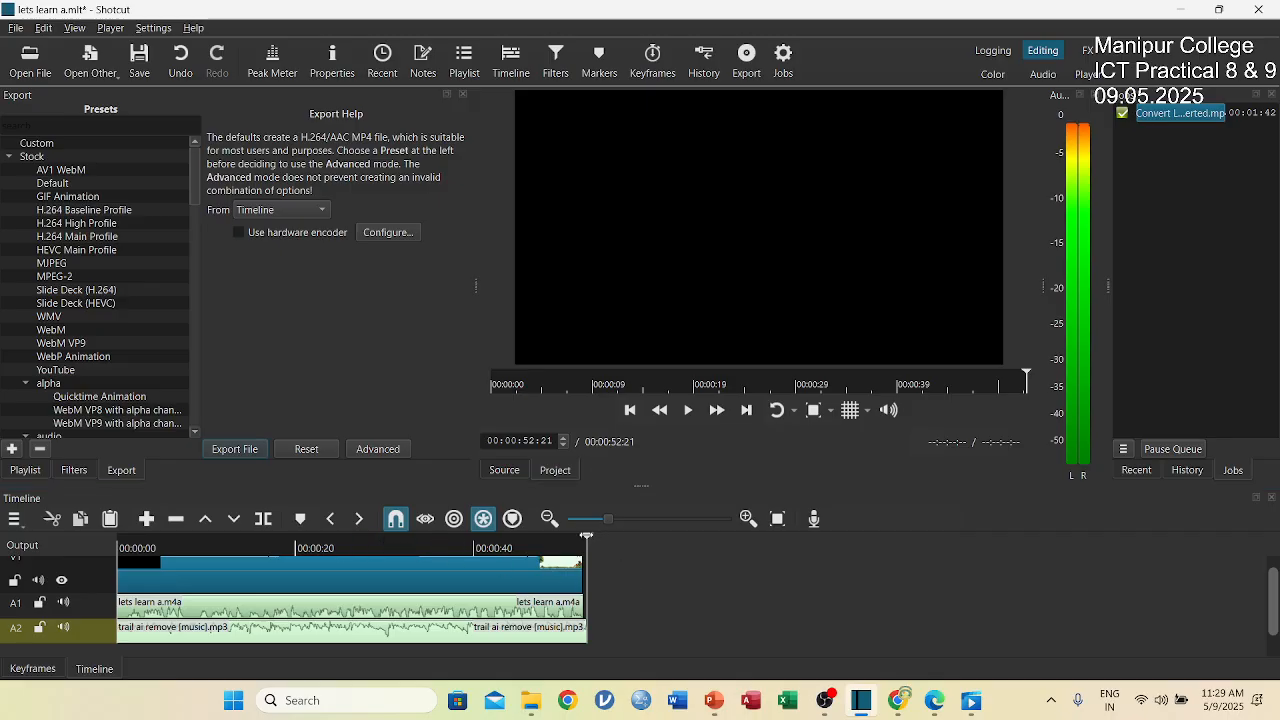
left_click_drag(586, 536, 452, 543)
left_click_drag(282, 550, 242, 548)
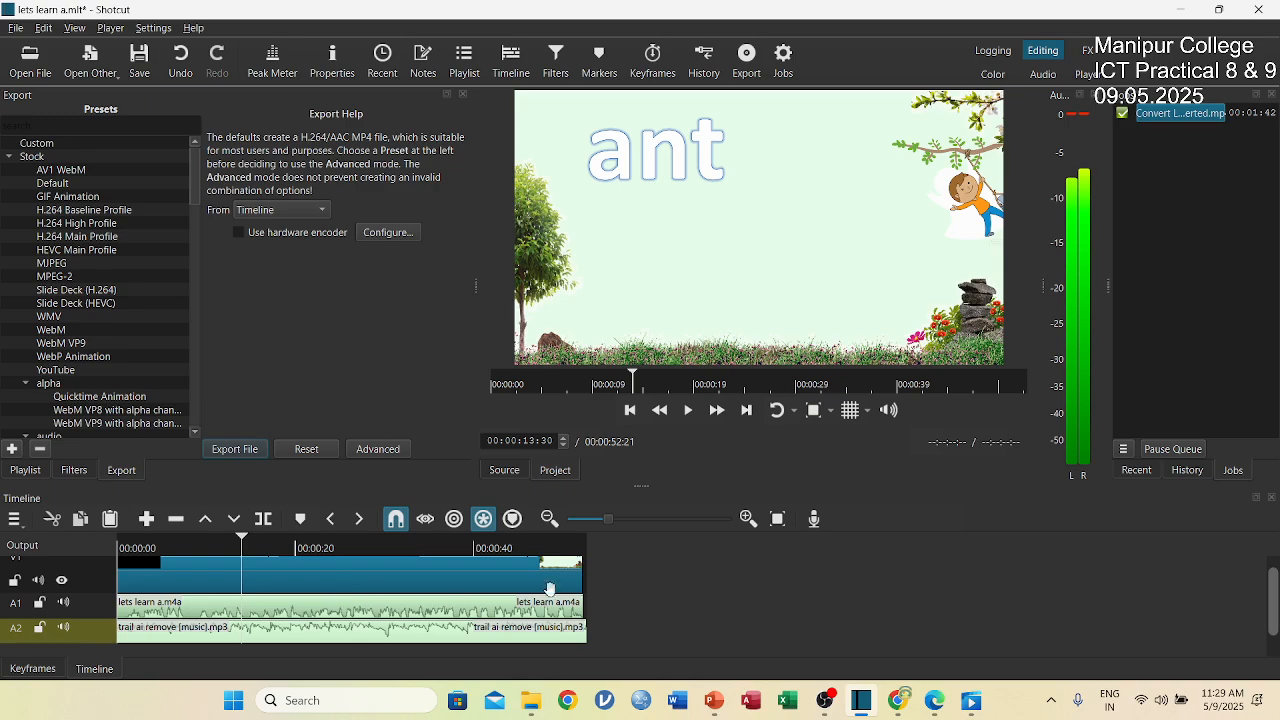
Export the timeline as an mp4 video named "lets learn a with music" in the Videos folder.
left_click(17, 30)
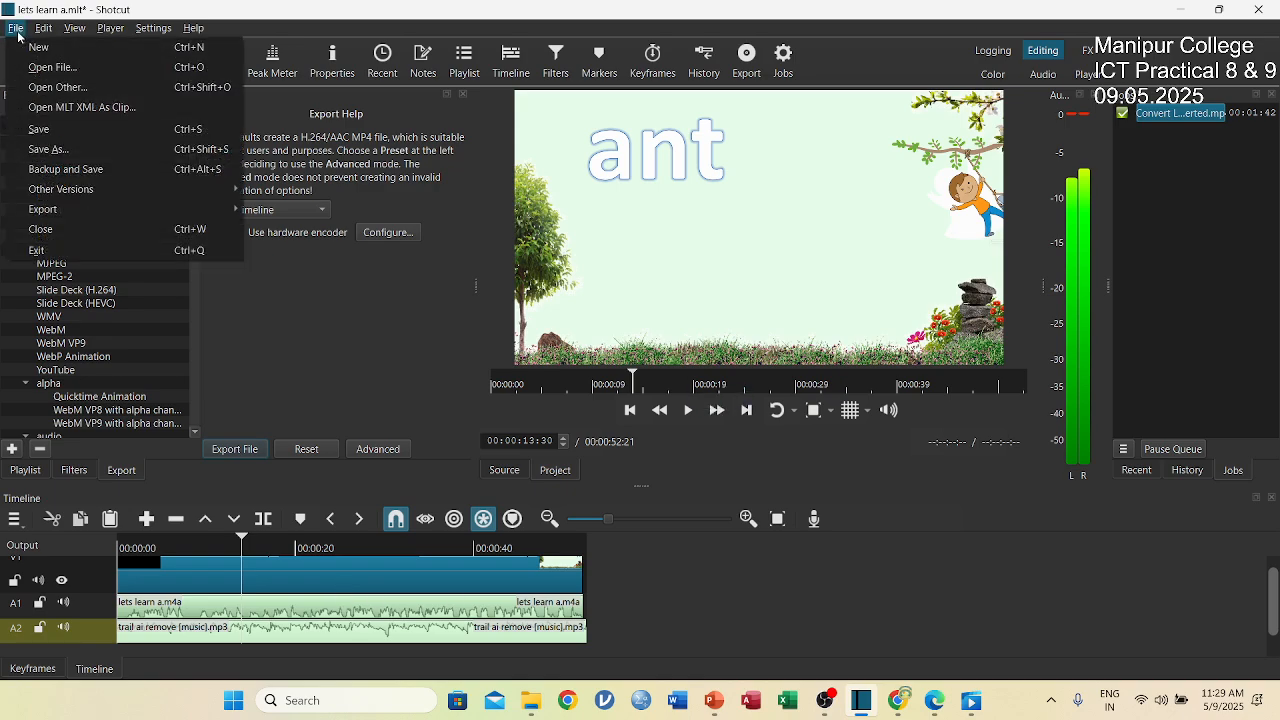
mouse_move(54, 211)
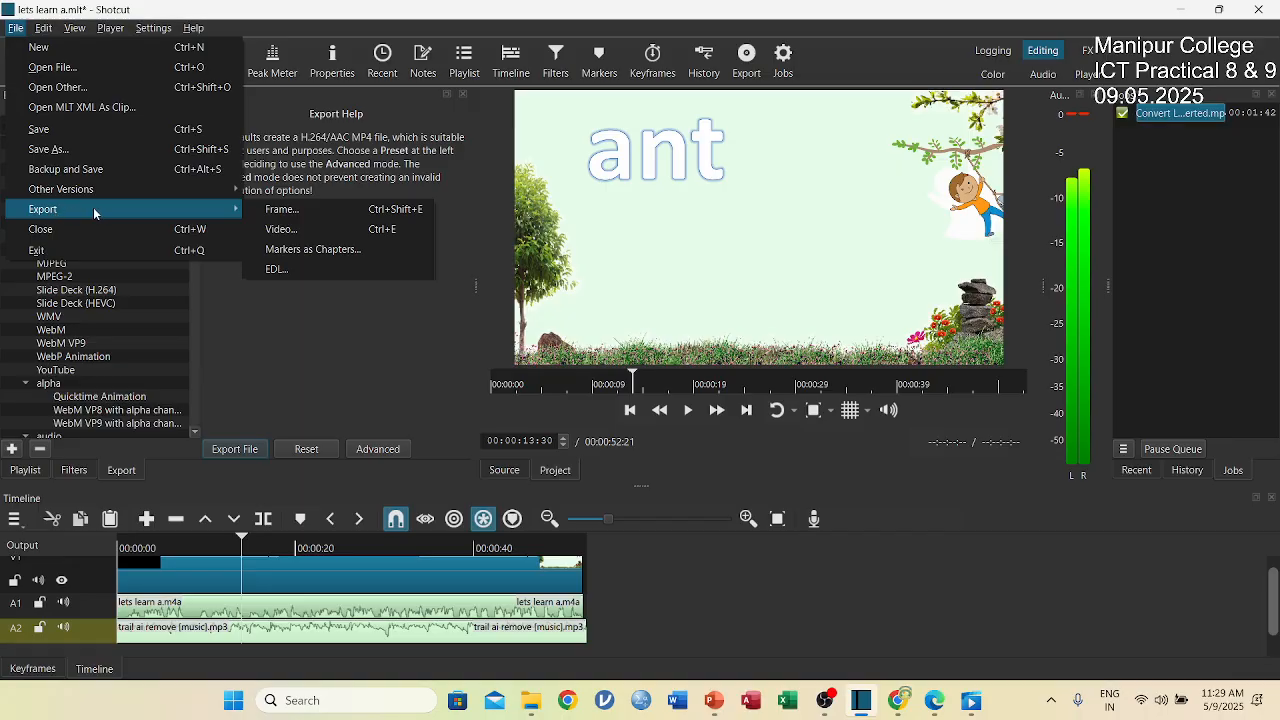
left_click(298, 231)
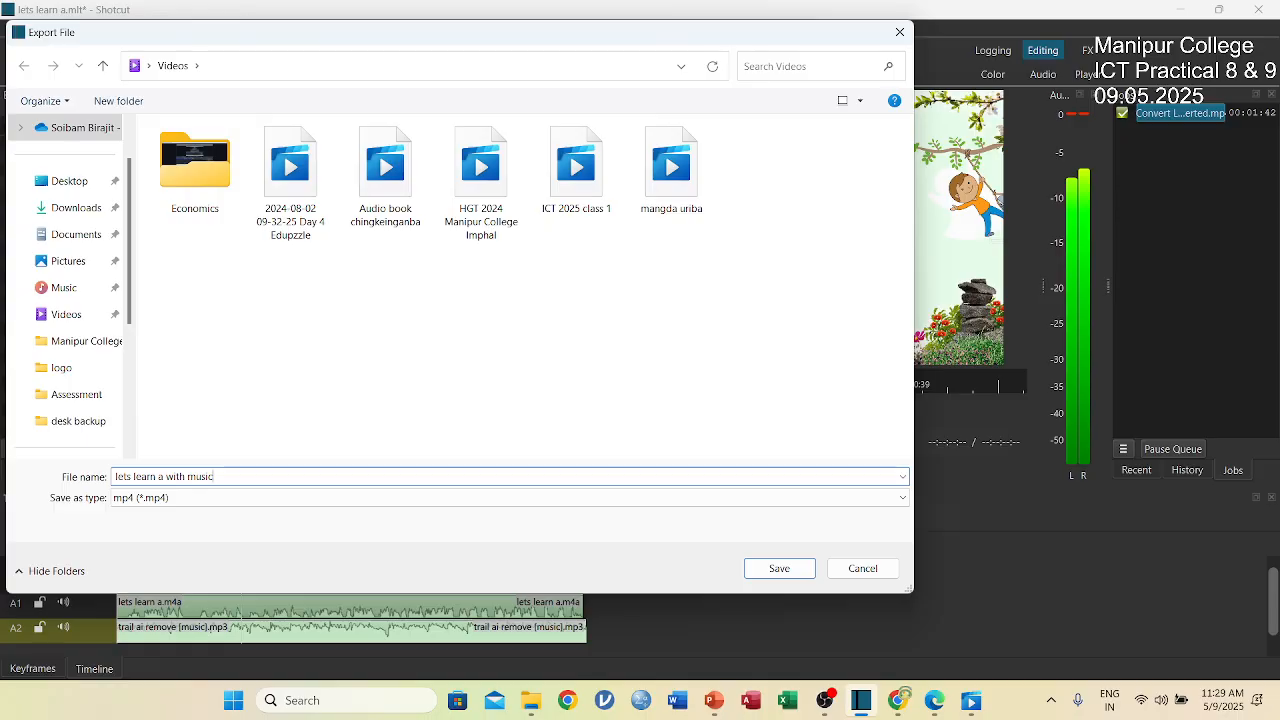
left_click(772, 568)
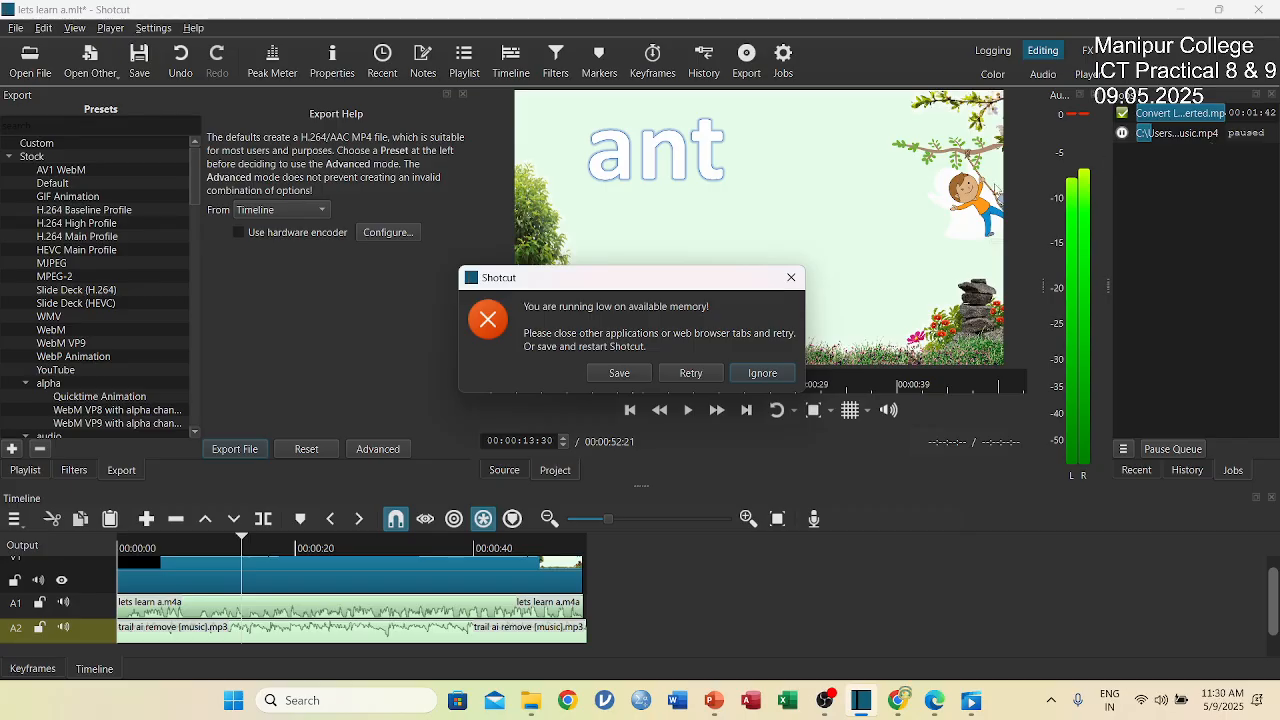
left_click(760, 376)
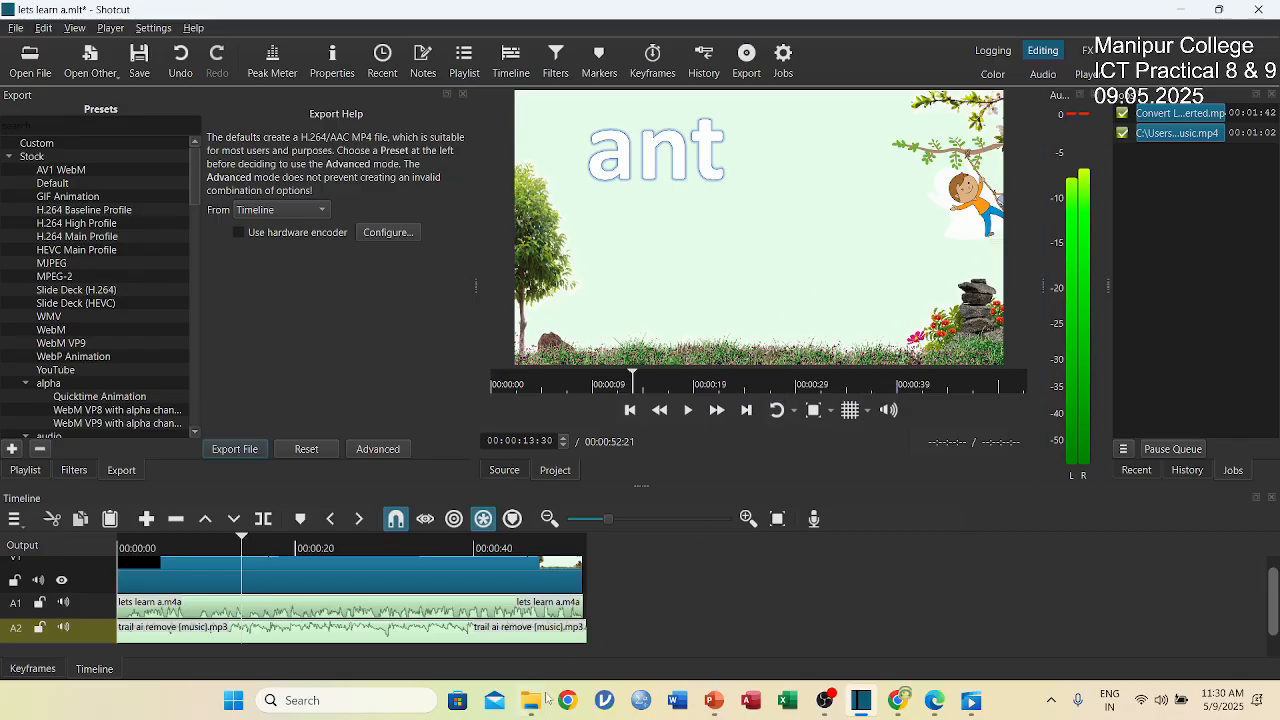
Switch to File Explorer and play the exported video "lets learn a with music" from the Videos folder.
mouse_move(531, 700)
mouse_move(505, 640)
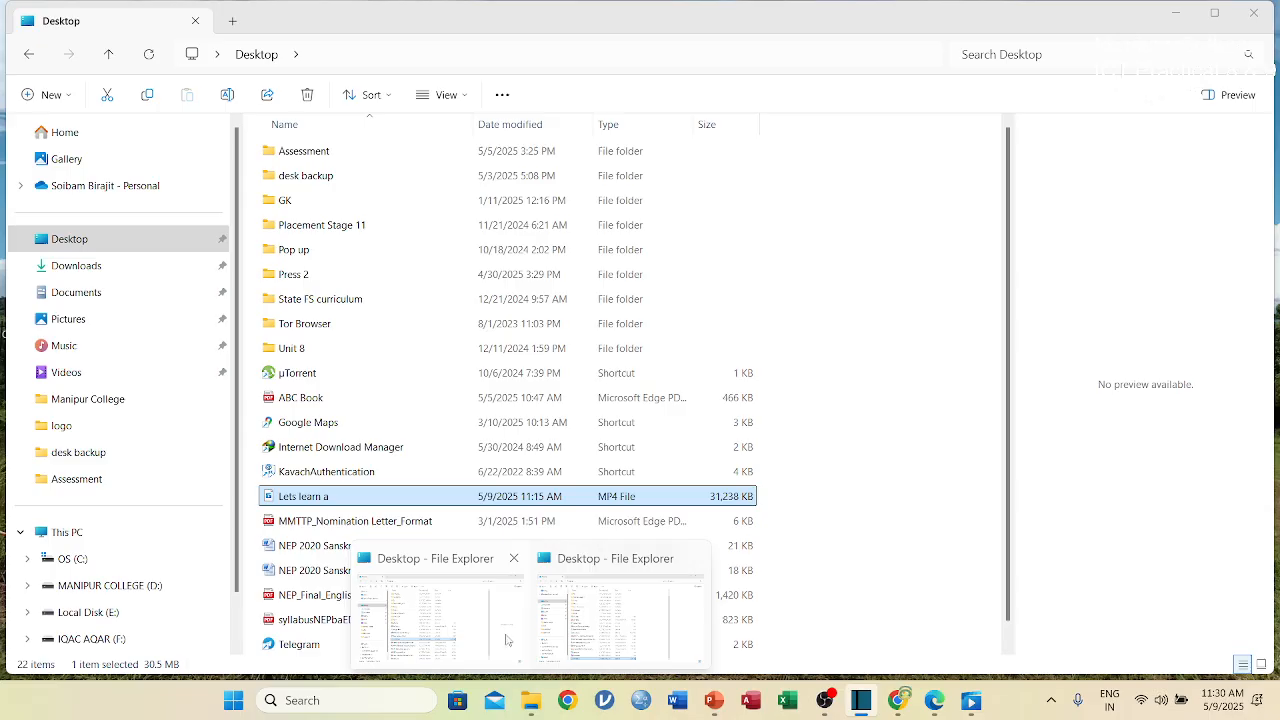
left_click(588, 635)
left_click(72, 377)
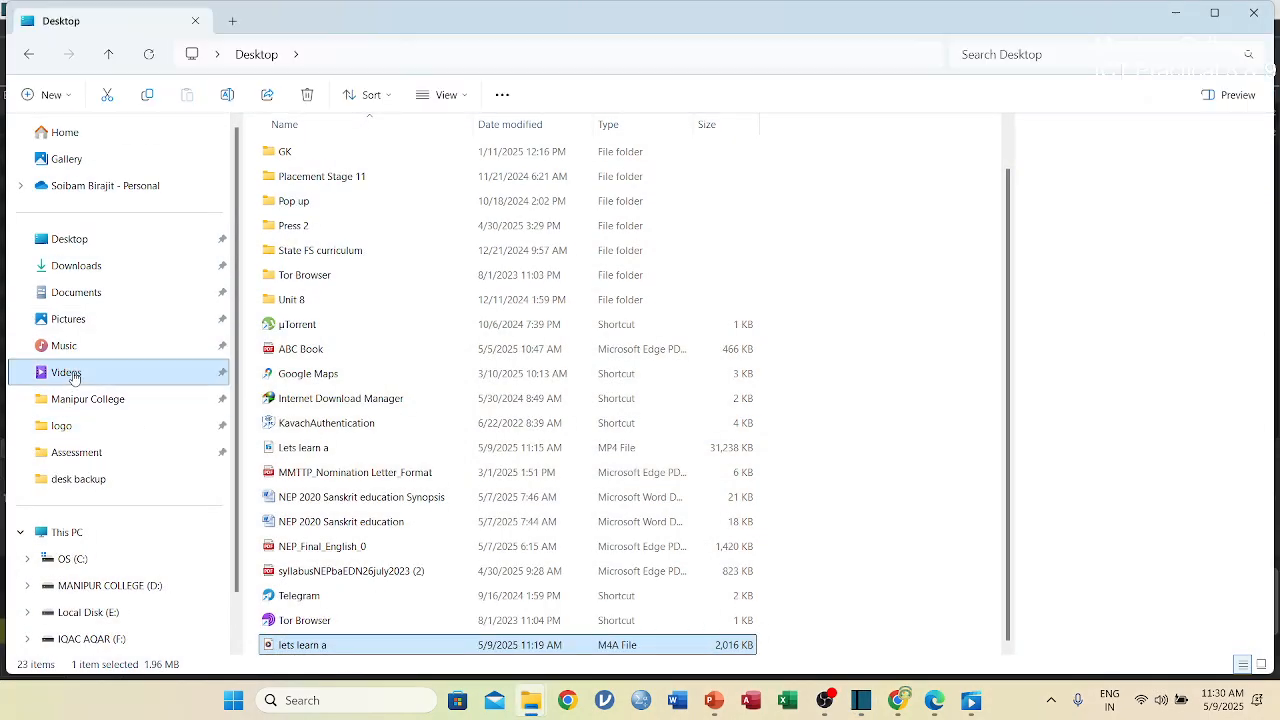
scroll(697, 432, "down", 1)
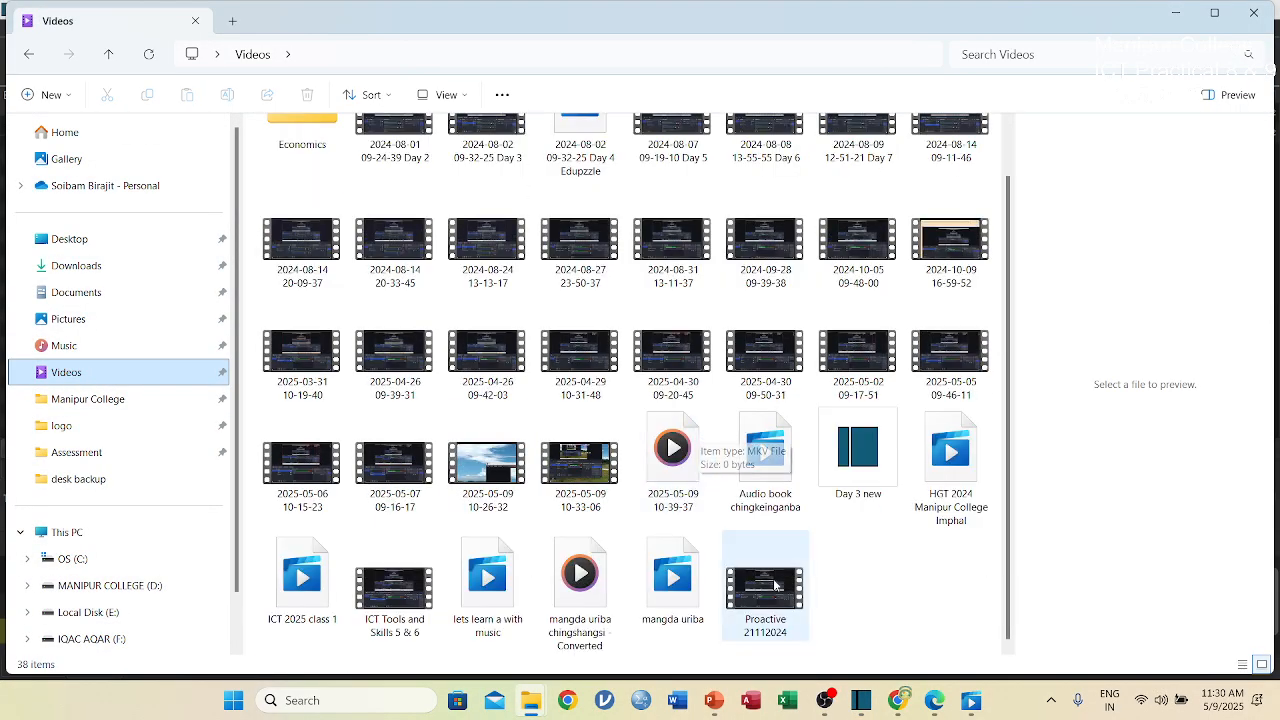
left_click(497, 601)
double_click(493, 598)
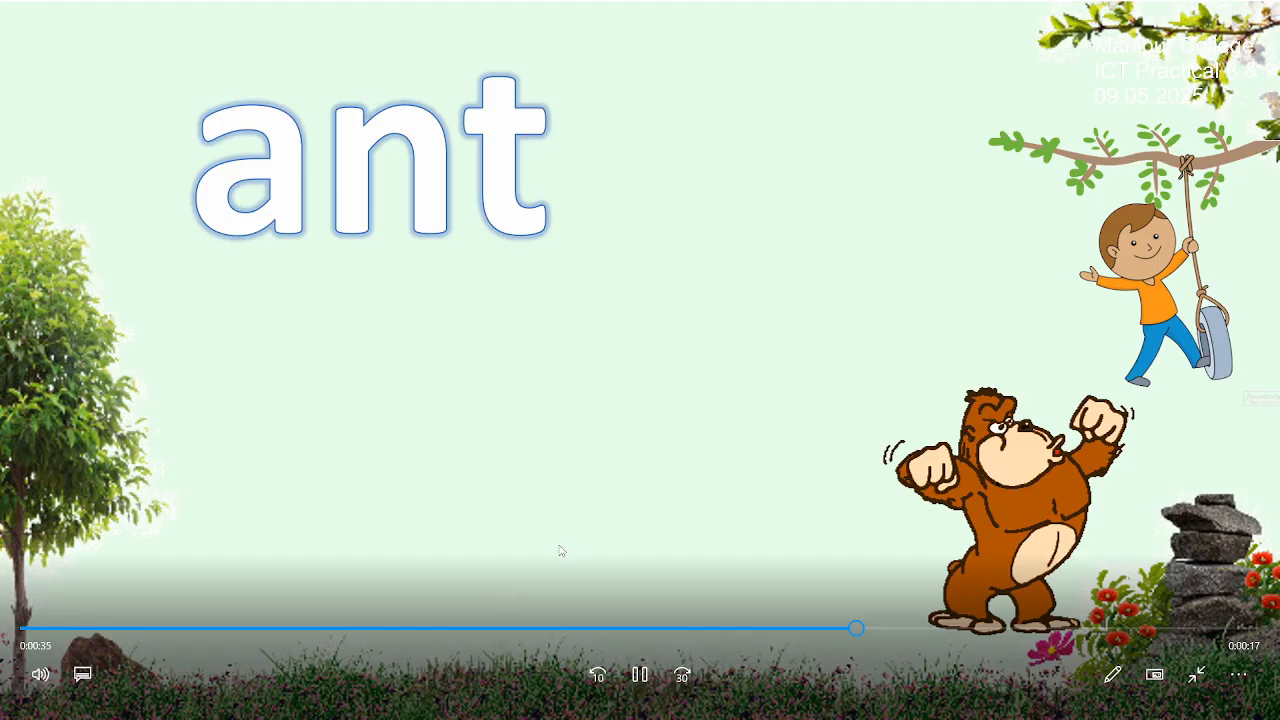